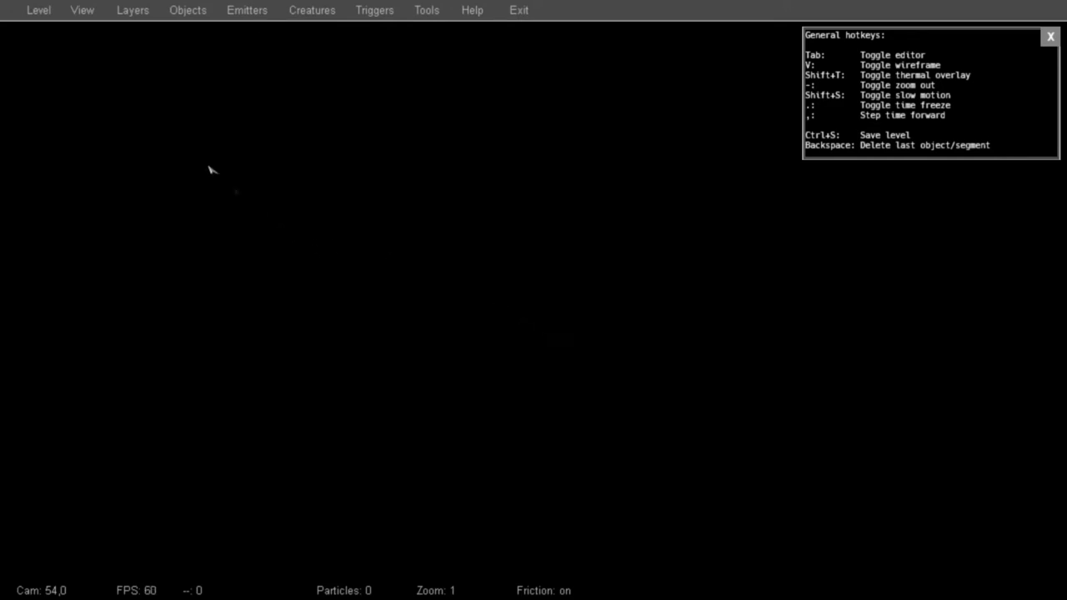
Draw a zigzag chain of six connected regular ground segments across the level, curving downward and back inward at its right end
{"action": "left_click", "coordinate": [135, 11]}
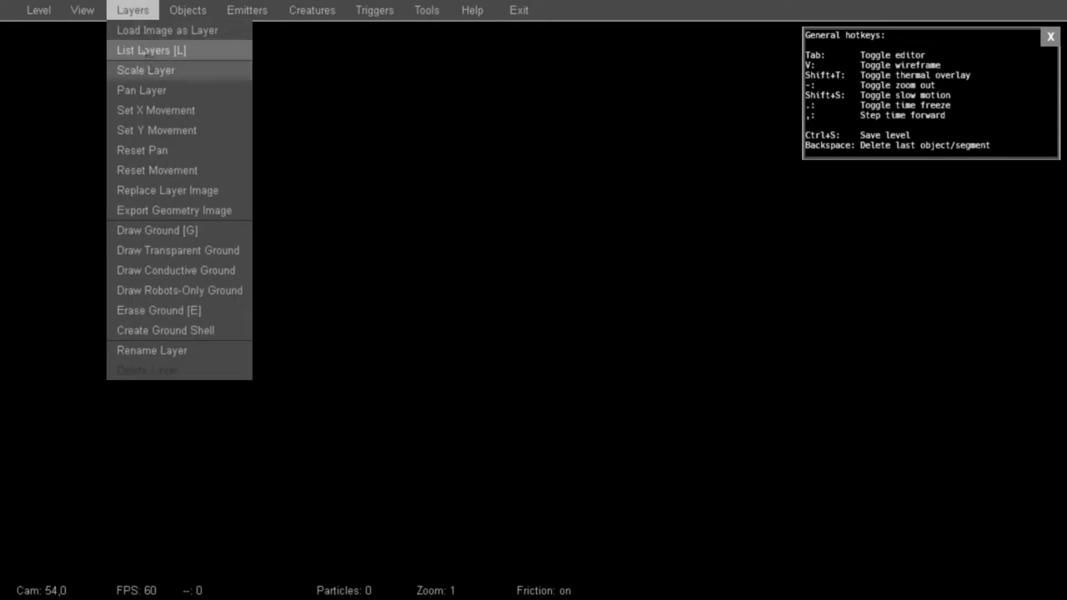
{"action": "left_click", "coordinate": [197, 231]}
{"action": "left_click", "coordinate": [146, 193]}
{"action": "left_click", "coordinate": [214, 235]}
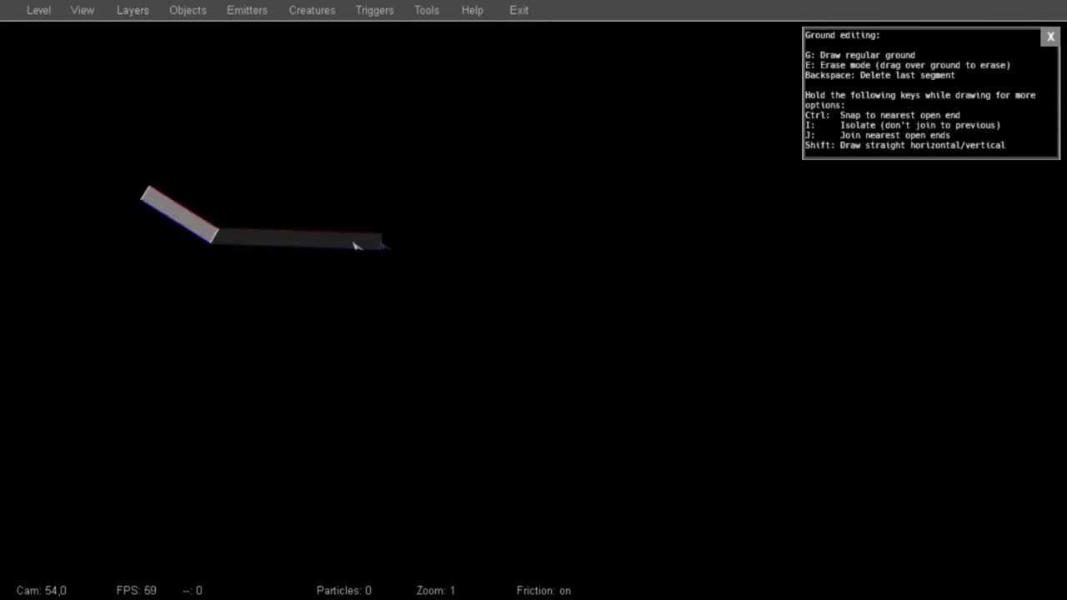
{"action": "left_click", "coordinate": [456, 180]}
{"action": "left_click", "coordinate": [623, 273]}
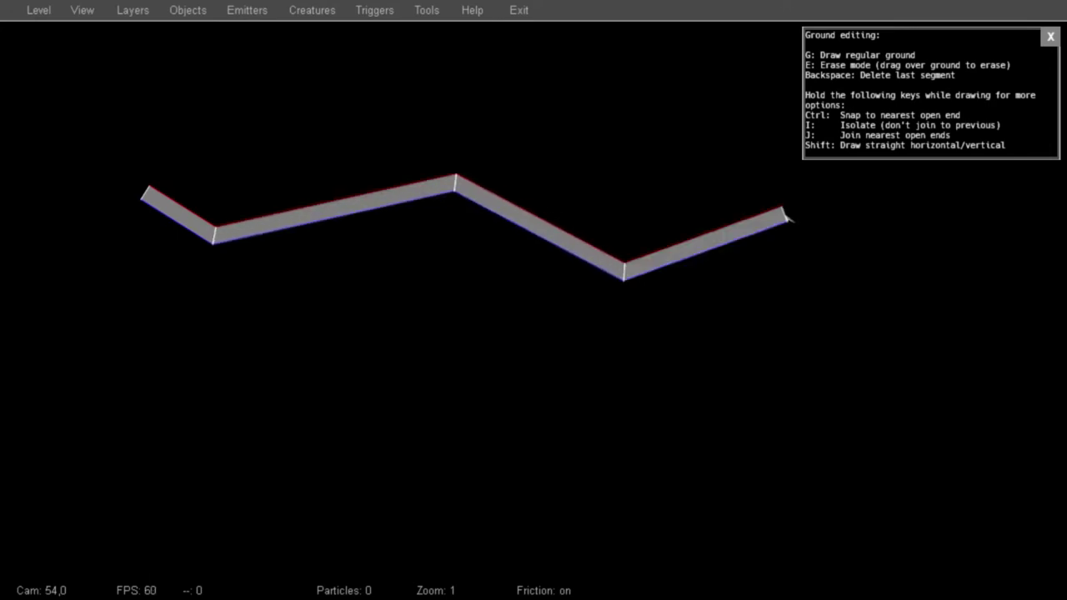
{"action": "left_click", "coordinate": [824, 194]}
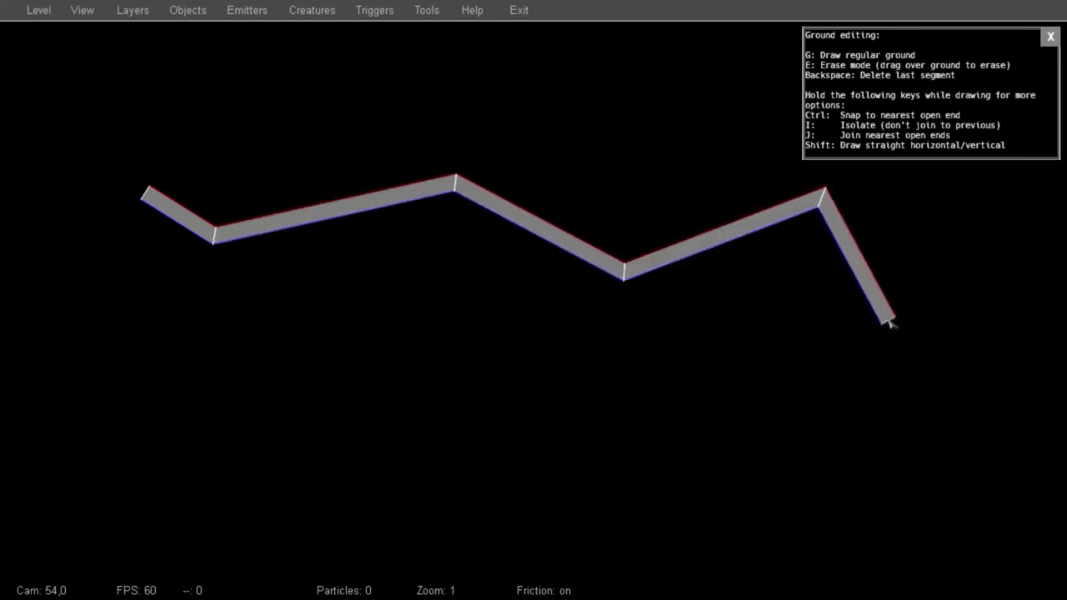
{"action": "left_click", "coordinate": [889, 316]}
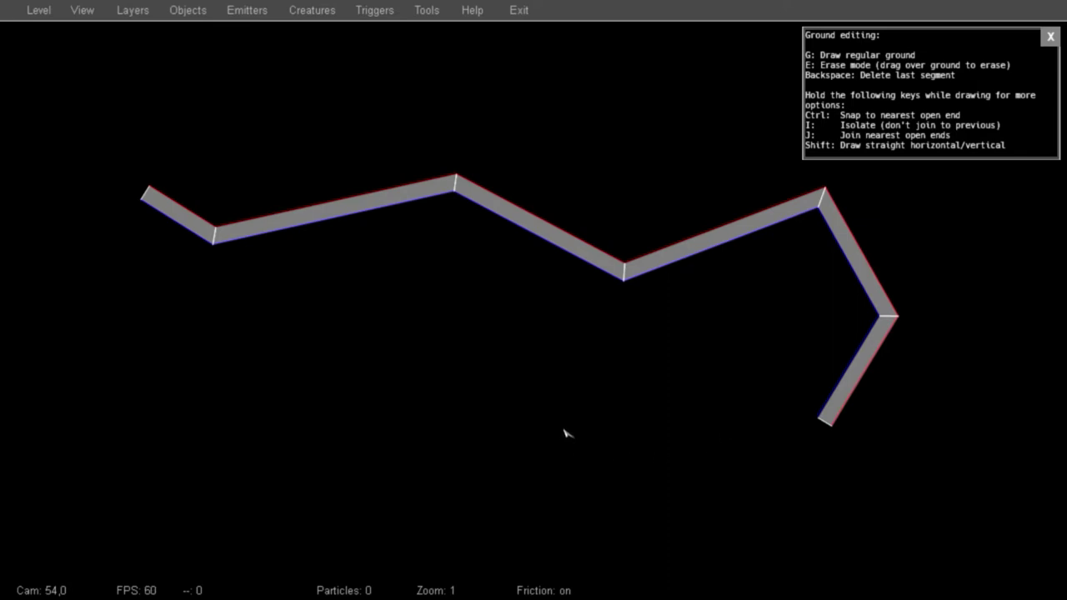
Draw two isolated ground segments beneath the zigzag chain and join the nearest open ends of the right-hand gap
{"action": "left_click_drag", "start_coordinate": [564, 432], "coordinate": [404, 405]}
{"action": "left_click_drag", "start_coordinate": [267, 390], "coordinate": [112, 342]}
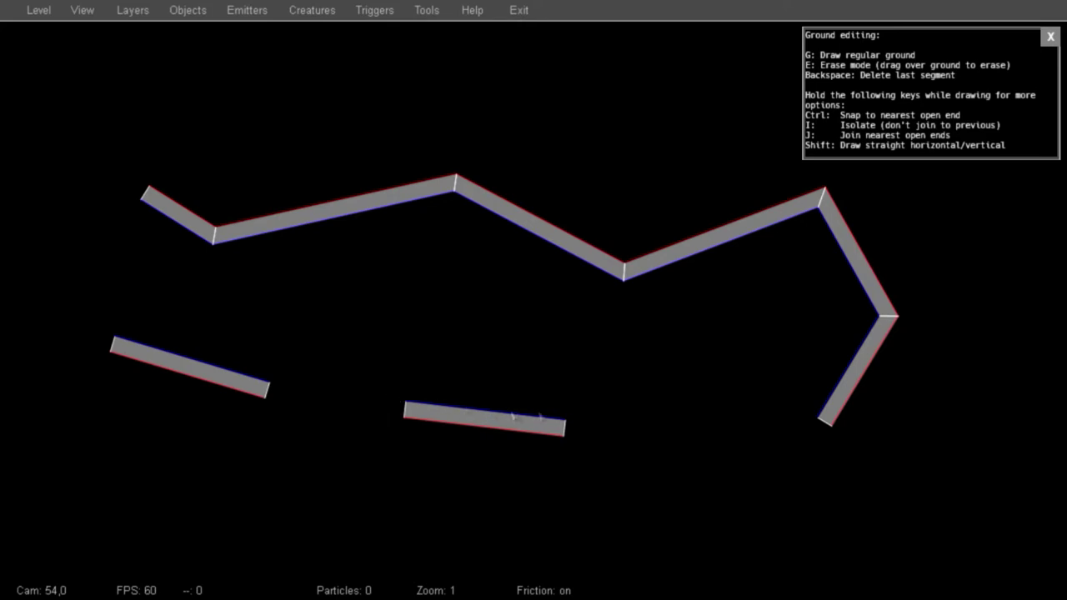
{"action": "key", "text": "j"}
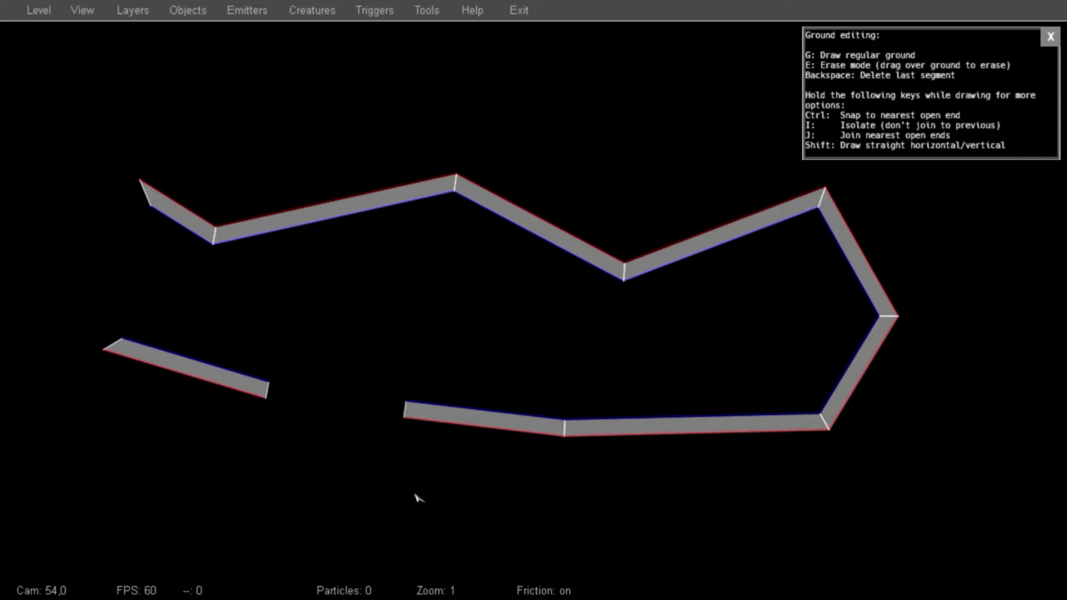
Add three ground segments snapped to open ends: one below the lower middle piece, one at the lower left, one at the upper left
{"action": "left_click_drag", "start_coordinate": [416, 497], "coordinate": [420, 502], "text": "ctrl"}
{"action": "mouse_move", "coordinate": [166, 455]}
{"action": "left_mouse_down", "text": "ctrl"}
{"action": "mouse_move", "coordinate": [138, 446]}
{"action": "mouse_move", "coordinate": [16, 336]}
{"action": "mouse_move", "coordinate": [46, 257]}
{"action": "left_mouse_up", "text": "ctrl"}
{"action": "mouse_move", "coordinate": [109, 135]}
{"action": "left_mouse_down"}
{"action": "mouse_move", "coordinate": [101, 131]}
{"action": "mouse_move", "coordinate": [203, 142]}
{"action": "left_mouse_up"}
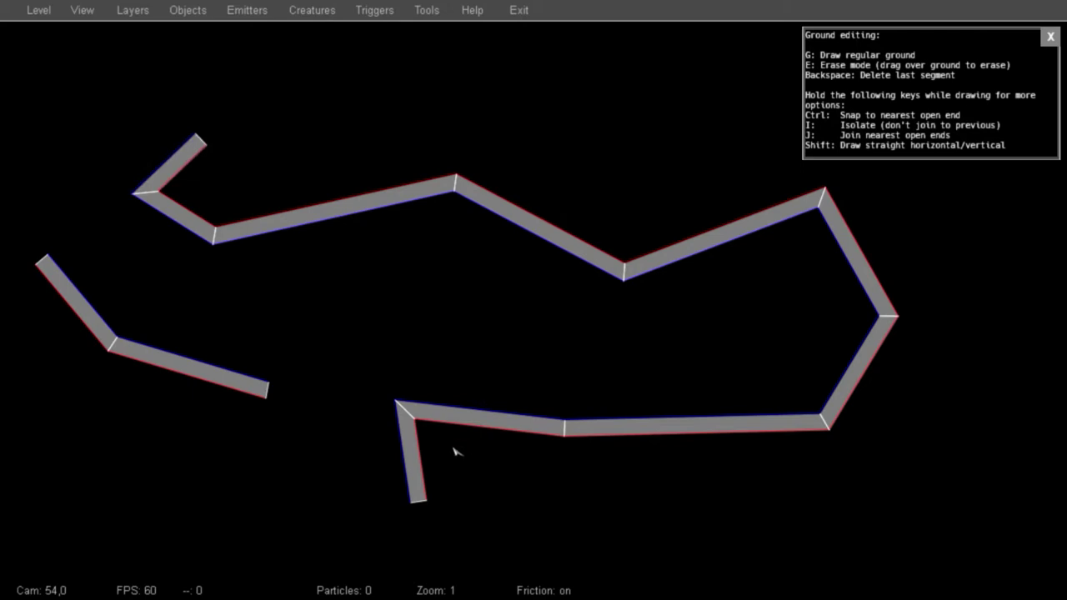
Erase the lower-right joining segment and the three upper ground segments between the left and right pieces
{"action": "left_click", "coordinate": [136, 10]}
{"action": "left_click", "coordinate": [215, 320]}
{"action": "mouse_move", "coordinate": [689, 476]}
{"action": "left_mouse_down"}
{"action": "mouse_move", "coordinate": [706, 419]}
{"action": "mouse_move", "coordinate": [601, 214]}
{"action": "mouse_move", "coordinate": [353, 193]}
{"action": "left_mouse_up"}
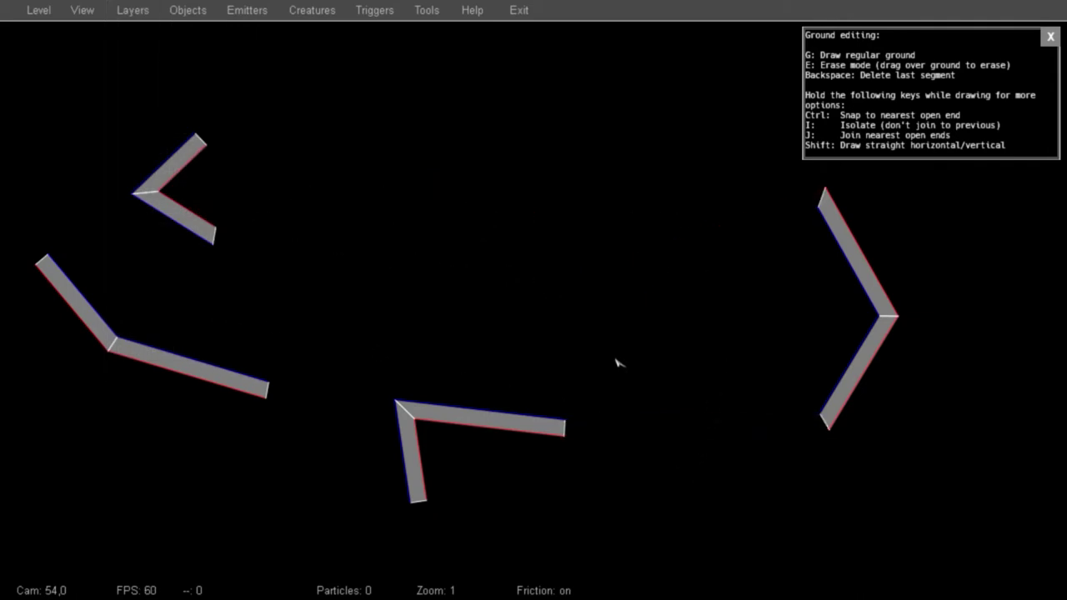
Delete all remaining ground segments, last one first, until the level is empty
{"action": "key", "text": "BackSpace"}
{"action": "key", "text": "BackSpace"}
{"action": "key", "text": "BackSpace"}
{"action": "key", "text": "BackSpace"}
{"action": "key", "text": "BackSpace"}
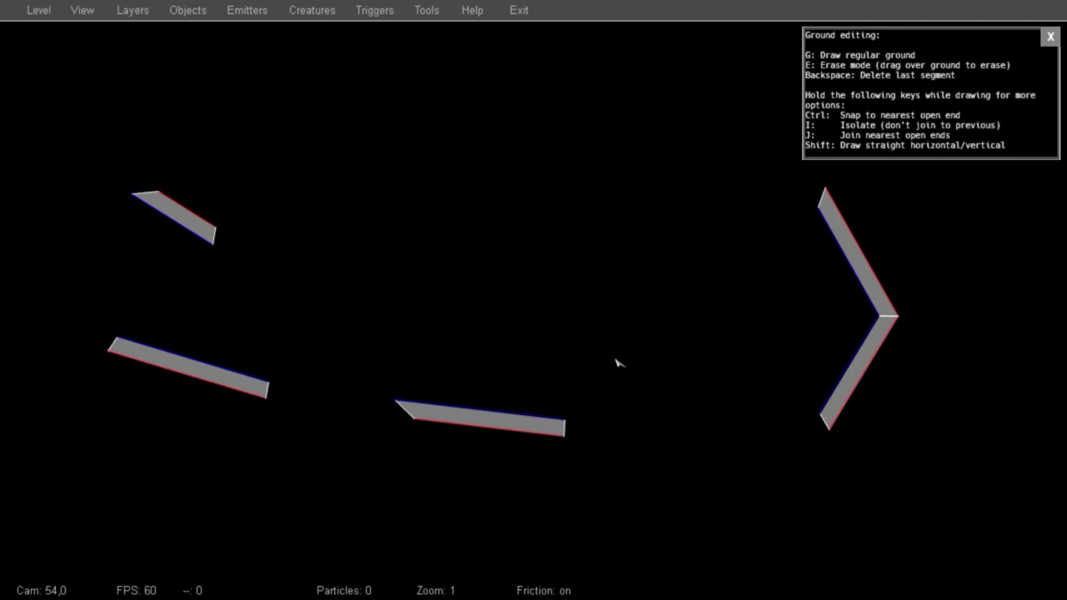
{"action": "key", "text": "BackSpace"}
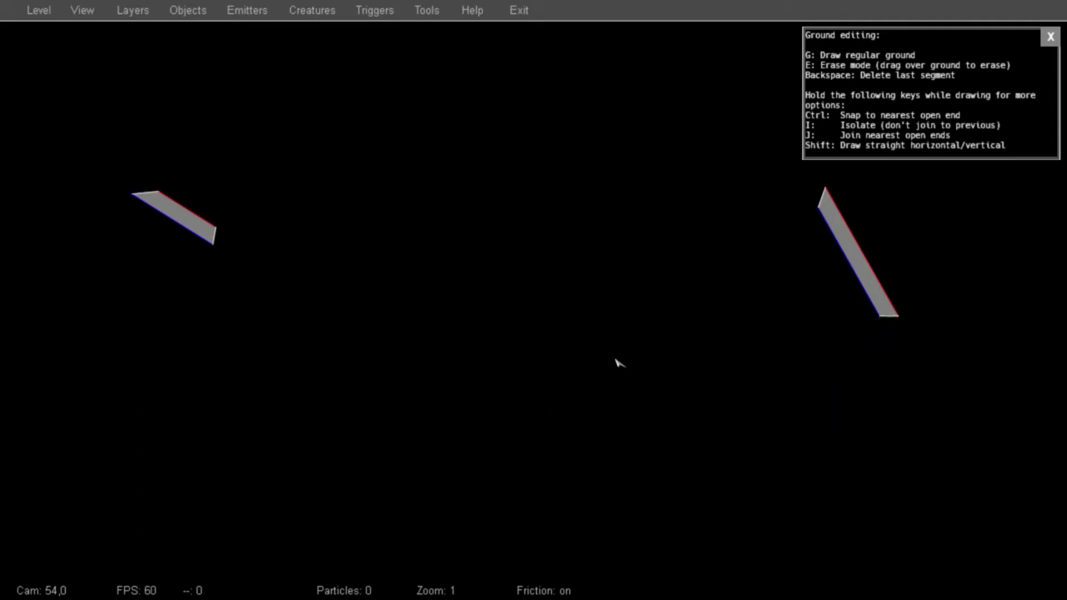
{"action": "key", "text": "BackSpace"}
{"action": "key", "text": "BackSpace"}
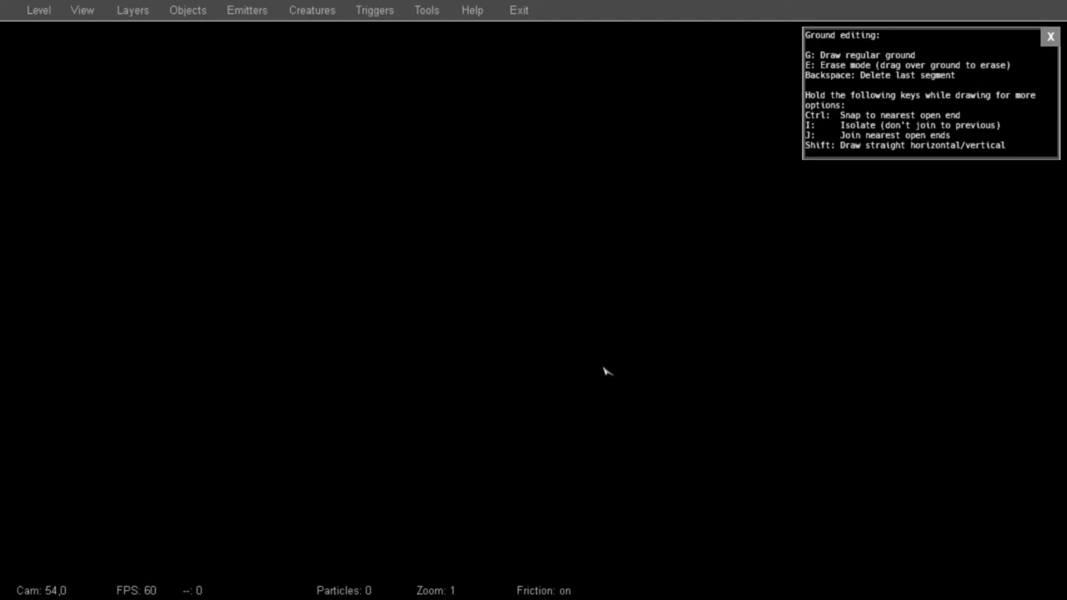
Draw a straight vertical ground wall at the level's right side and a long horizontal floor running left from its base
{"action": "left_click_drag", "start_coordinate": [896, 236], "coordinate": [907, 534], "text": "shift"}
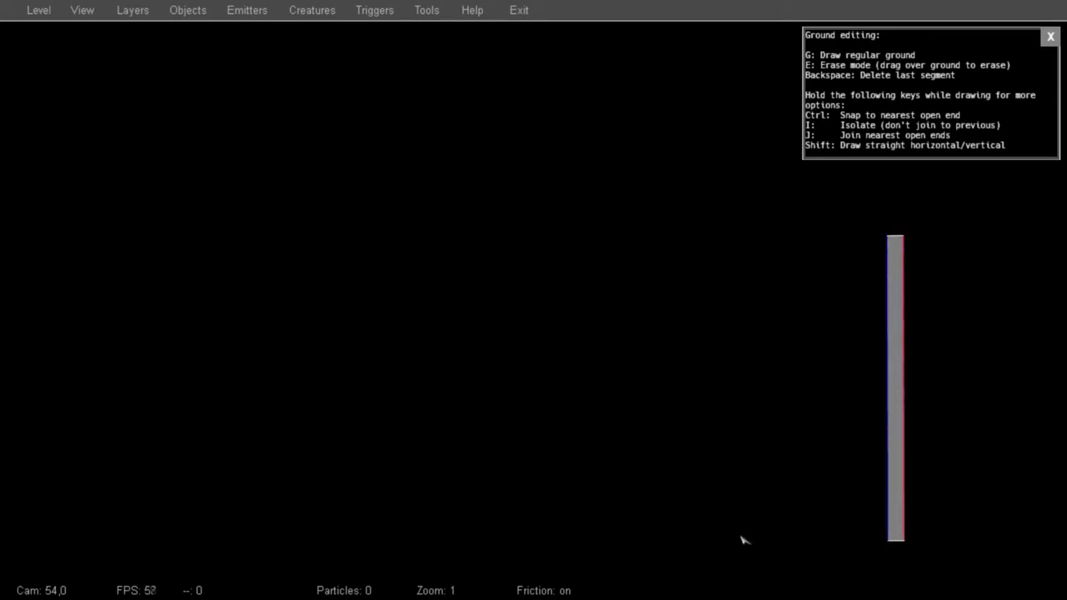
{"action": "mouse_move", "coordinate": [642, 532]}
{"action": "left_mouse_down"}
{"action": "mouse_move", "coordinate": [329, 532]}
{"action": "mouse_move", "coordinate": [78, 516]}
{"action": "left_mouse_up"}
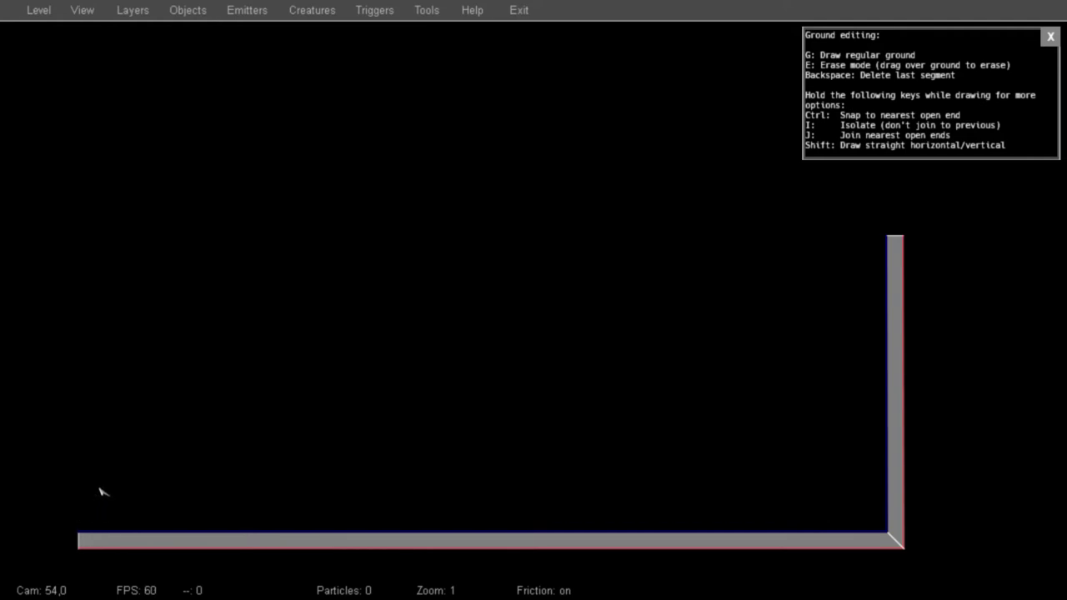
{"action": "mouse_move", "coordinate": [92, 501]}
{"action": "middle_mouse_down"}
{"action": "mouse_move", "coordinate": [109, 469]}
{"action": "mouse_move", "coordinate": [352, 286]}
{"action": "mouse_move", "coordinate": [512, 233]}
{"action": "mouse_move", "coordinate": [178, 354]}
{"action": "mouse_move", "coordinate": [186, 357]}
{"action": "middle_mouse_up"}
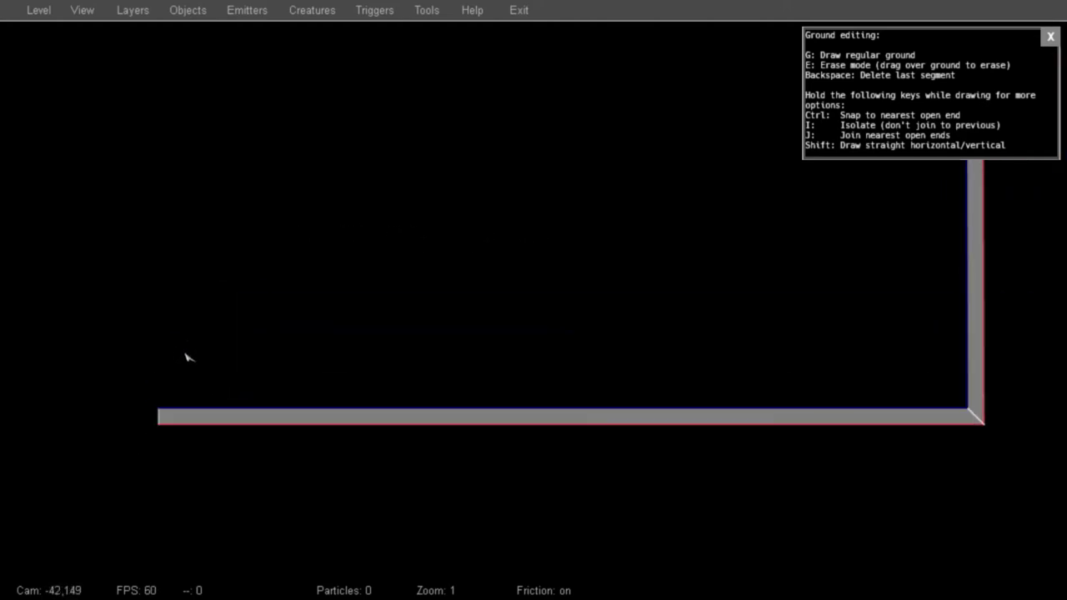
{"action": "scroll", "coordinate": [186, 357], "scroll_direction": "down", "scroll_amount": 2}
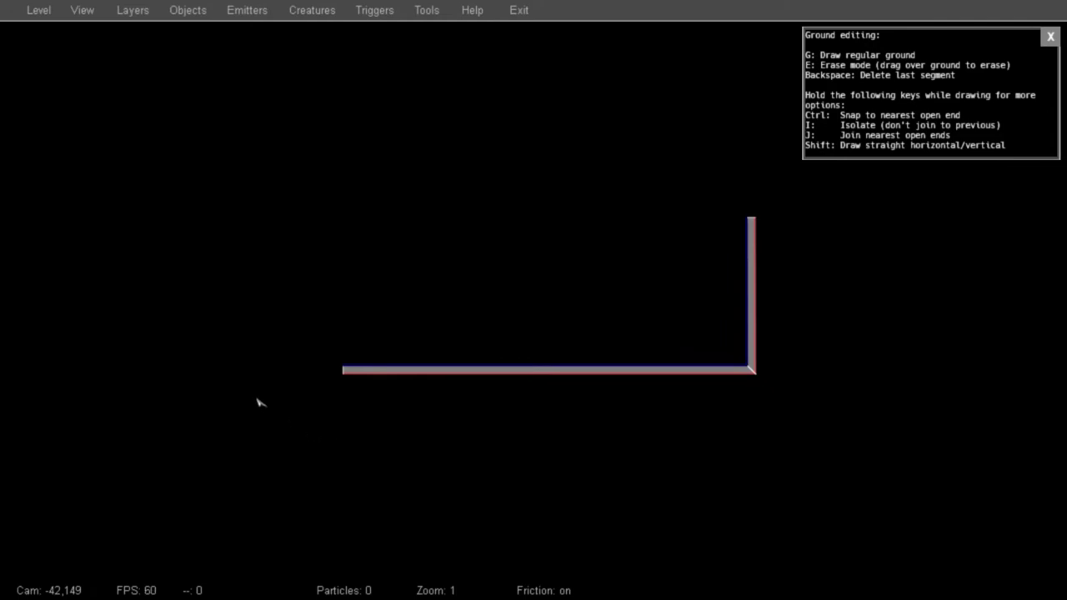
{"action": "left_click_drag", "start_coordinate": [235, 380], "coordinate": [178, 369], "text": "shift"}
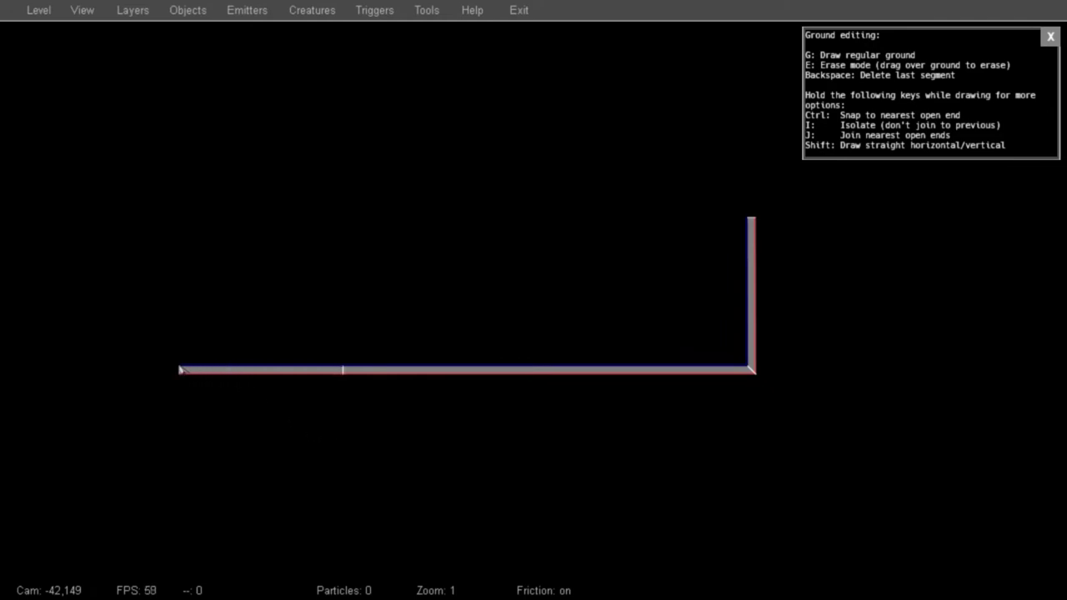
Draw a rectangular pit with straight ground at the floor's left end: down, across to the left, and back up to floor height
{"action": "left_click", "coordinate": [175, 471], "text": "shift"}
{"action": "left_click_drag", "start_coordinate": [177, 473], "coordinate": [182, 497], "text": "shift"}
{"action": "middle_click_drag", "start_coordinate": [230, 488], "coordinate": [683, 467]}
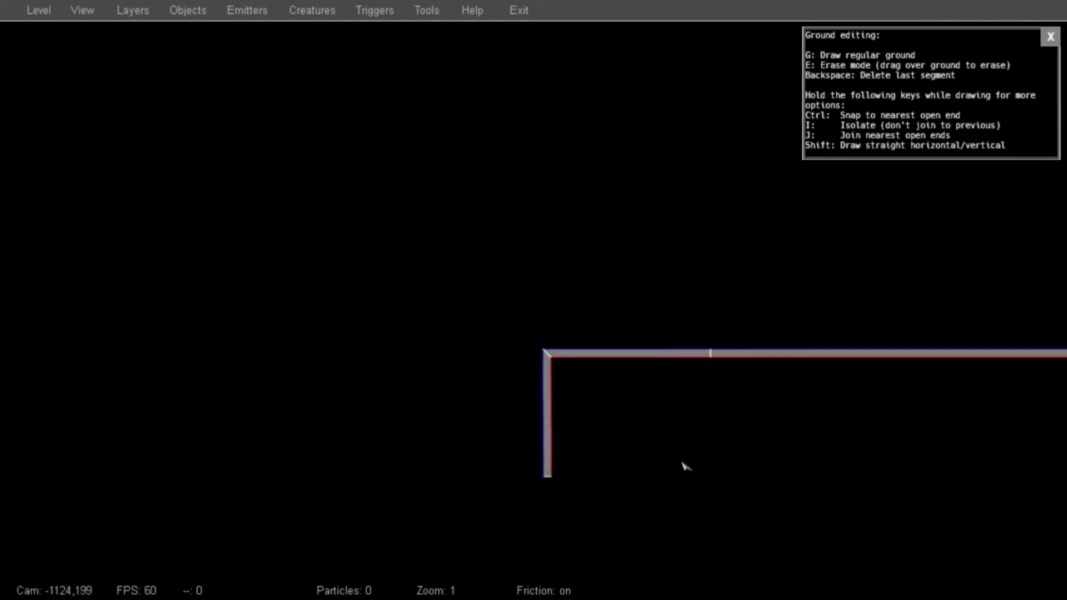
{"action": "mouse_move", "coordinate": [158, 477]}
{"action": "left_mouse_down", "text": "shift"}
{"action": "mouse_move", "coordinate": [65, 480]}
{"action": "mouse_move", "coordinate": [211, 482]}
{"action": "mouse_move", "coordinate": [218, 358]}
{"action": "left_mouse_up", "text": "shift"}
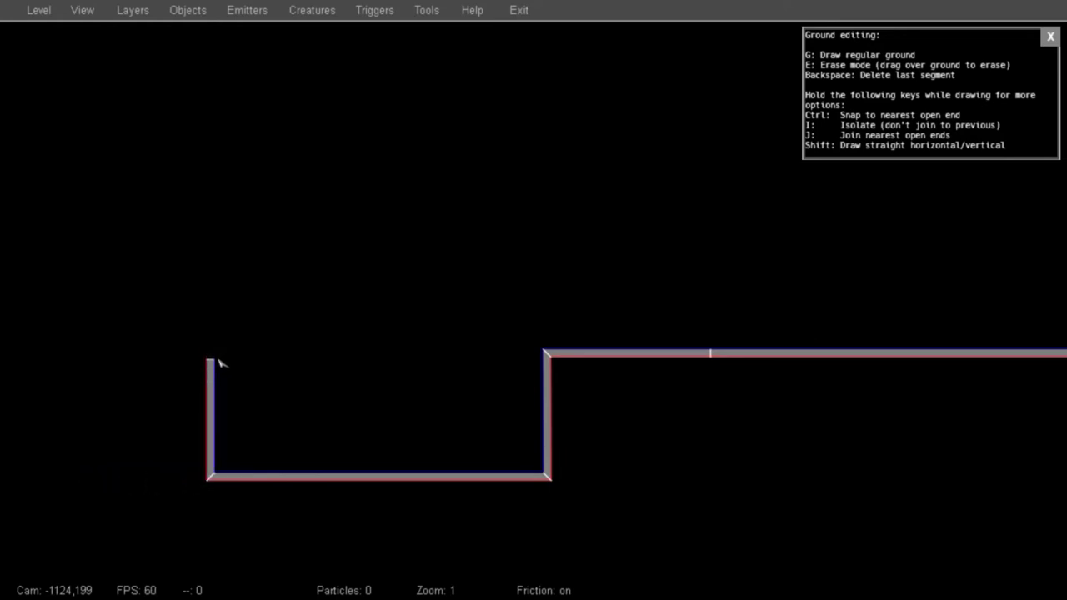
Extend a horizontal floor left from the pit's rim and raise a straight vertical wall at its left end
{"action": "middle_click_drag", "start_coordinate": [220, 367], "coordinate": [519, 393]}
{"action": "left_click_drag", "start_coordinate": [450, 382], "coordinate": [135, 375], "text": "shift"}
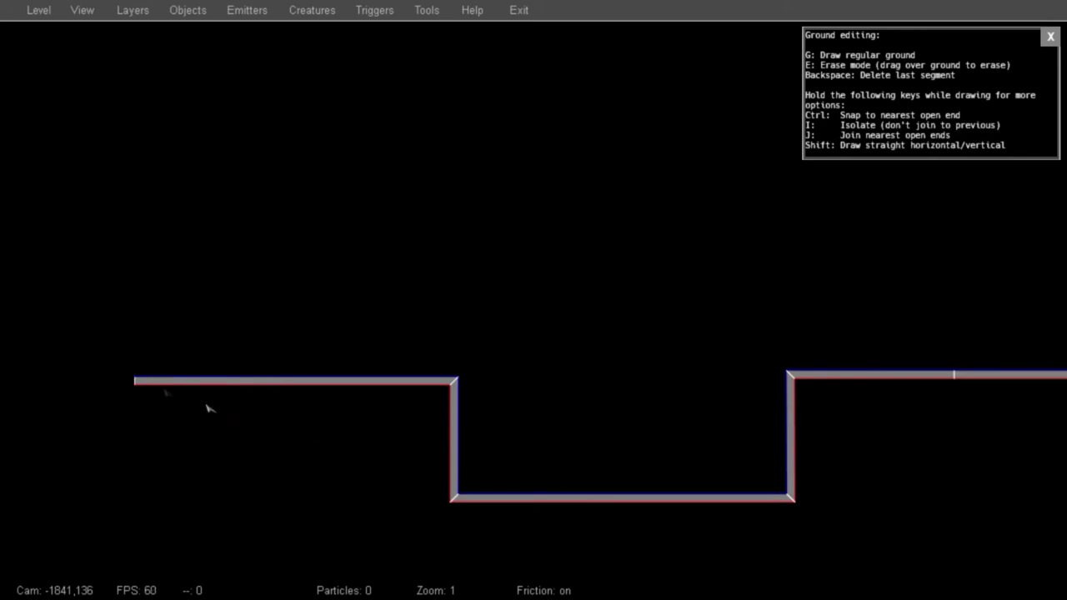
{"action": "left_click_drag", "start_coordinate": [126, 198], "coordinate": [133, 162]}
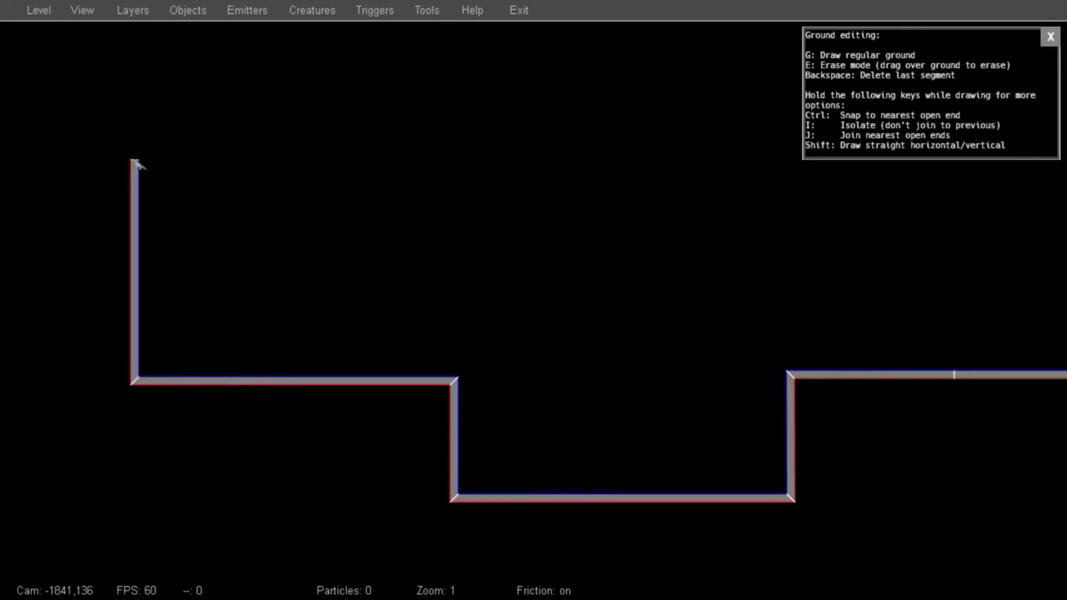
Draw a straight ceiling from the left wall to the right side and connect it down to the right wall, enclosing the level
{"action": "middle_click_drag", "start_coordinate": [917, 222], "coordinate": [475, 308]}
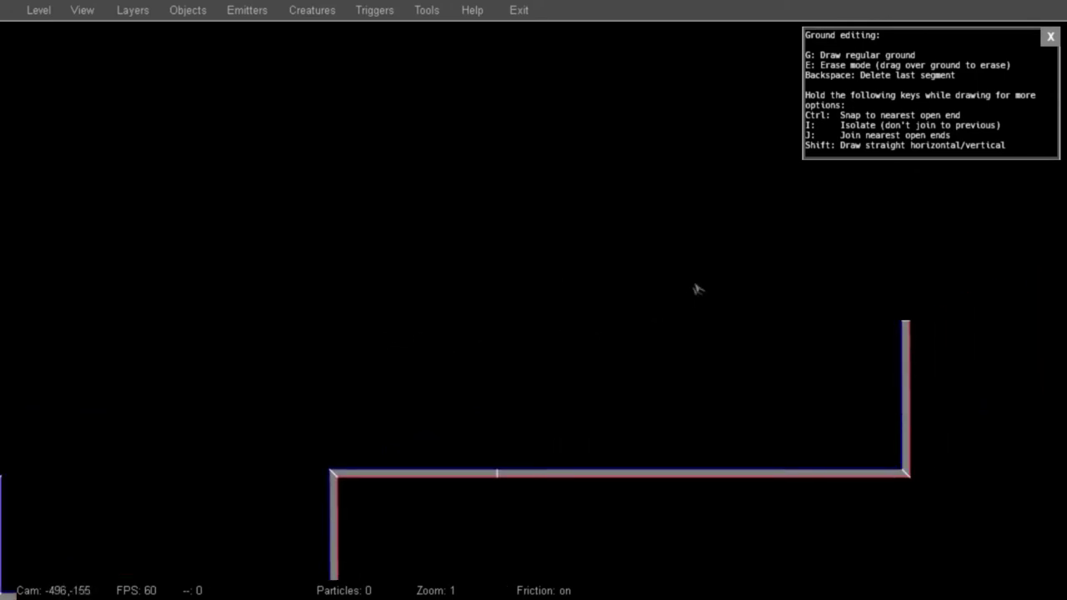
{"action": "left_click_drag", "start_coordinate": [754, 260], "coordinate": [908, 265]}
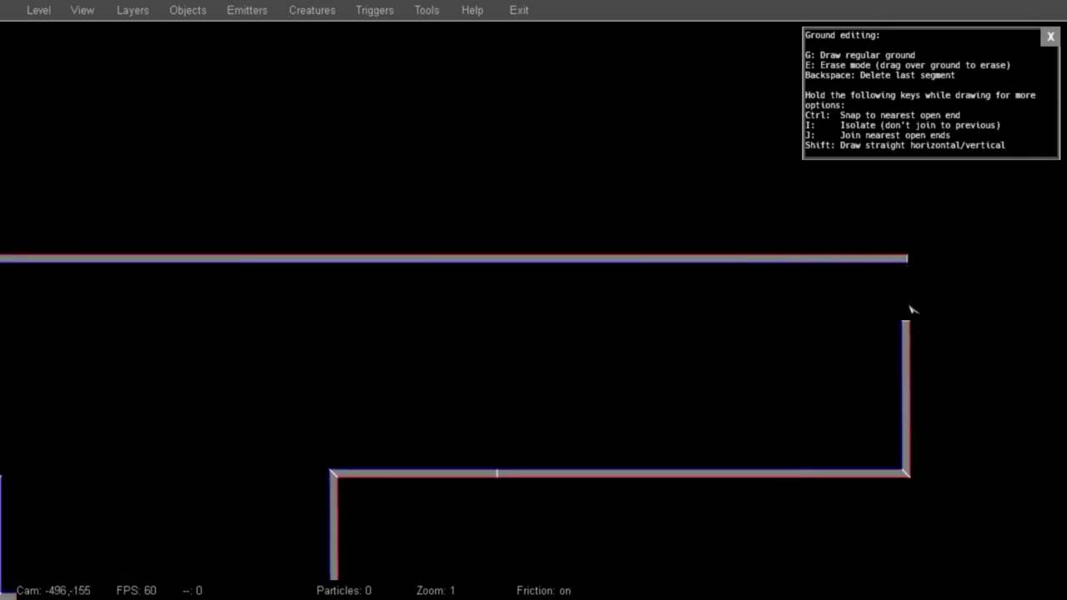
{"action": "left_click_drag", "start_coordinate": [910, 312], "coordinate": [909, 306]}
Place the Tesla (Player) creature on the left floor, close to the left wall
{"action": "middle_click_drag", "start_coordinate": [167, 175], "coordinate": [722, 128]}
{"action": "left_click", "coordinate": [300, 13]}
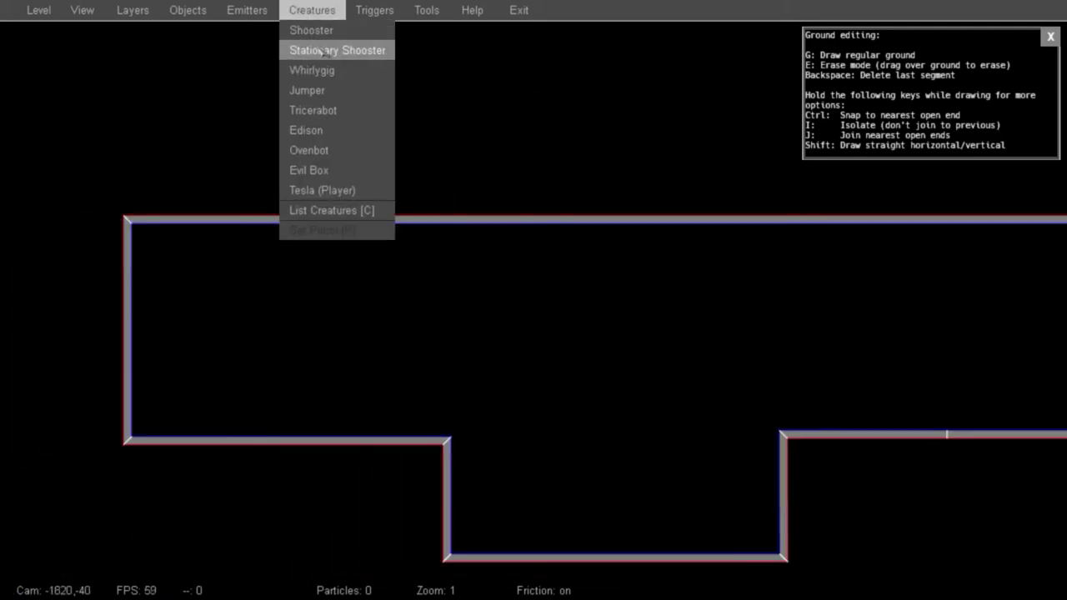
{"action": "left_click", "coordinate": [350, 191]}
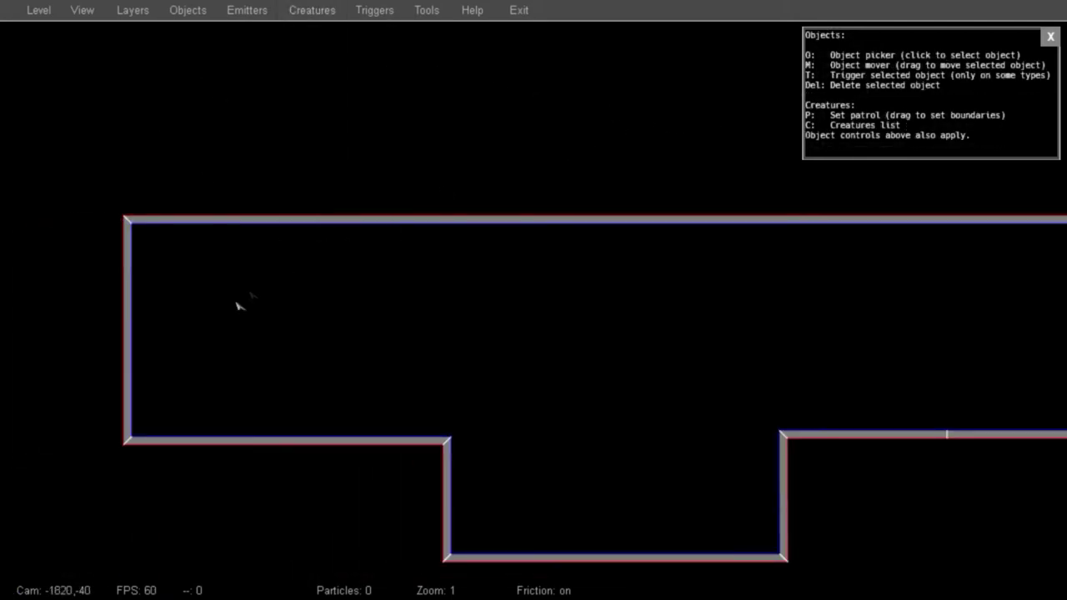
{"action": "left_click", "coordinate": [164, 408]}
Place a Goal object on the floor at the level's right end, beside the wall
{"action": "middle_click_drag", "start_coordinate": [691, 397], "coordinate": [196, 392]}
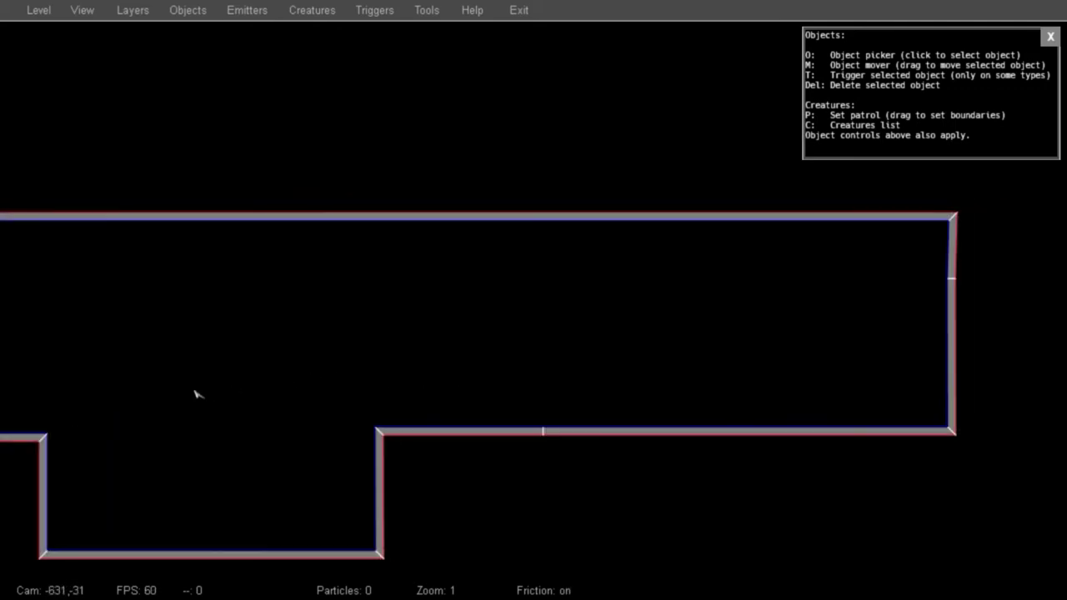
{"action": "left_click", "coordinate": [192, 10]}
{"action": "left_click", "coordinate": [233, 252]}
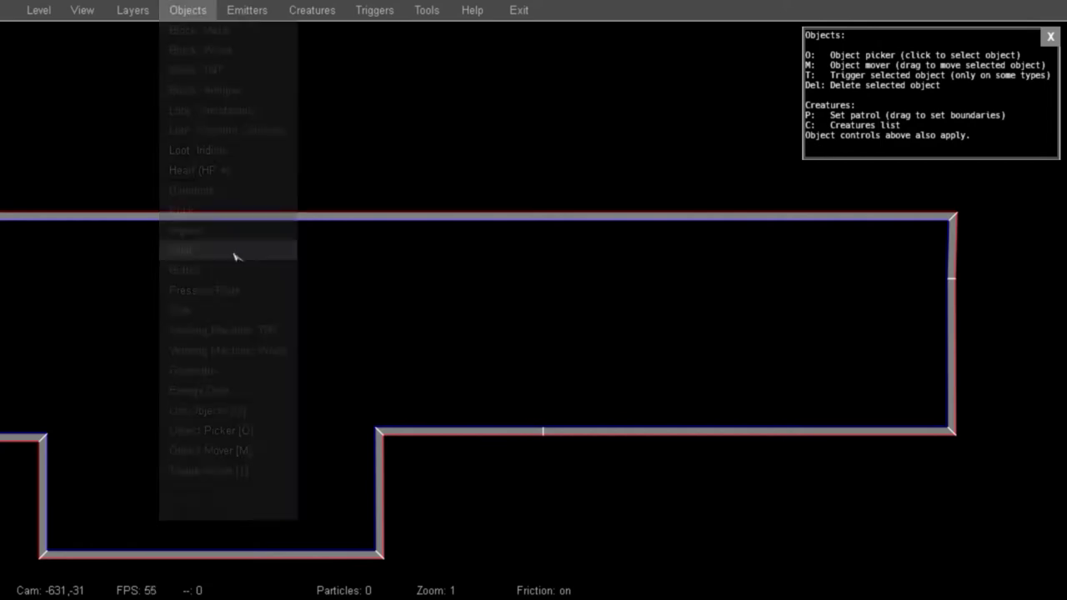
{"action": "left_click", "coordinate": [913, 381]}
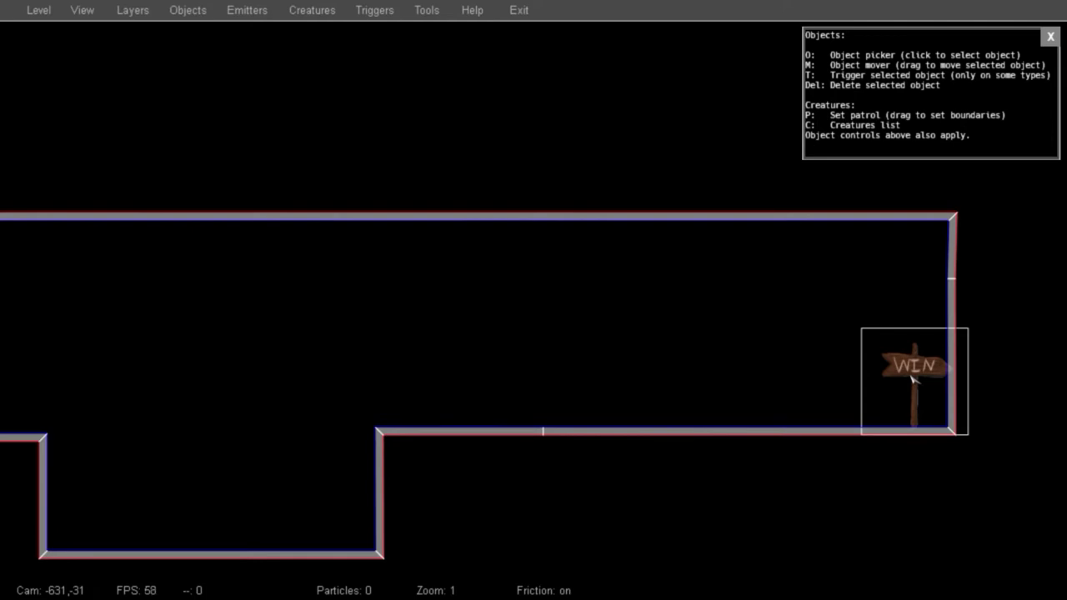
Move the goal sign left so it clears the right wall, and move the Tesla player slightly away from the left wall
{"action": "left_click", "coordinate": [132, 10]}
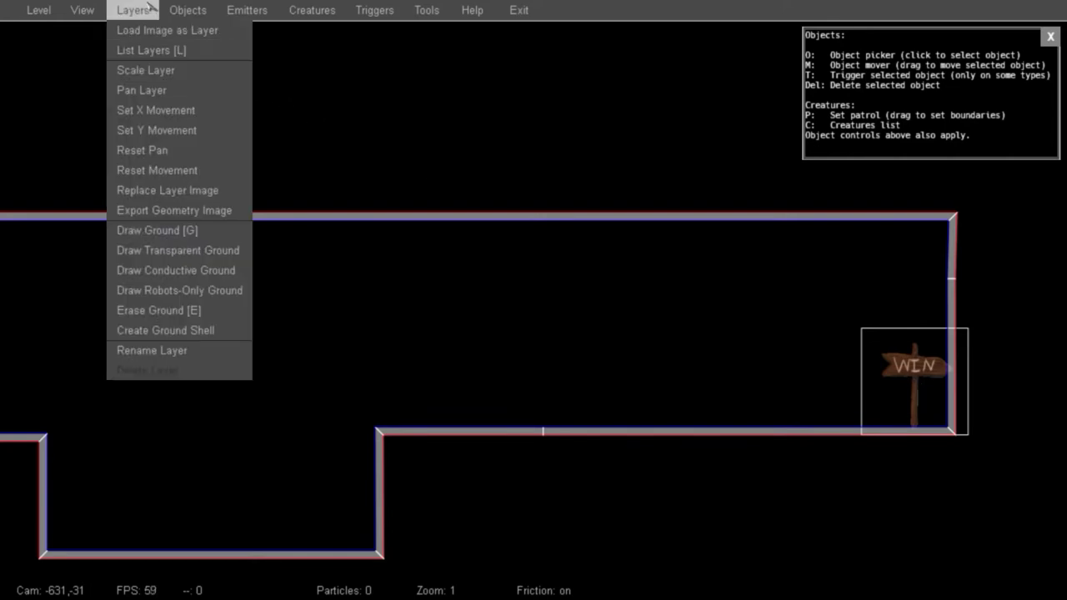
{"action": "mouse_move", "coordinate": [188, 10]}
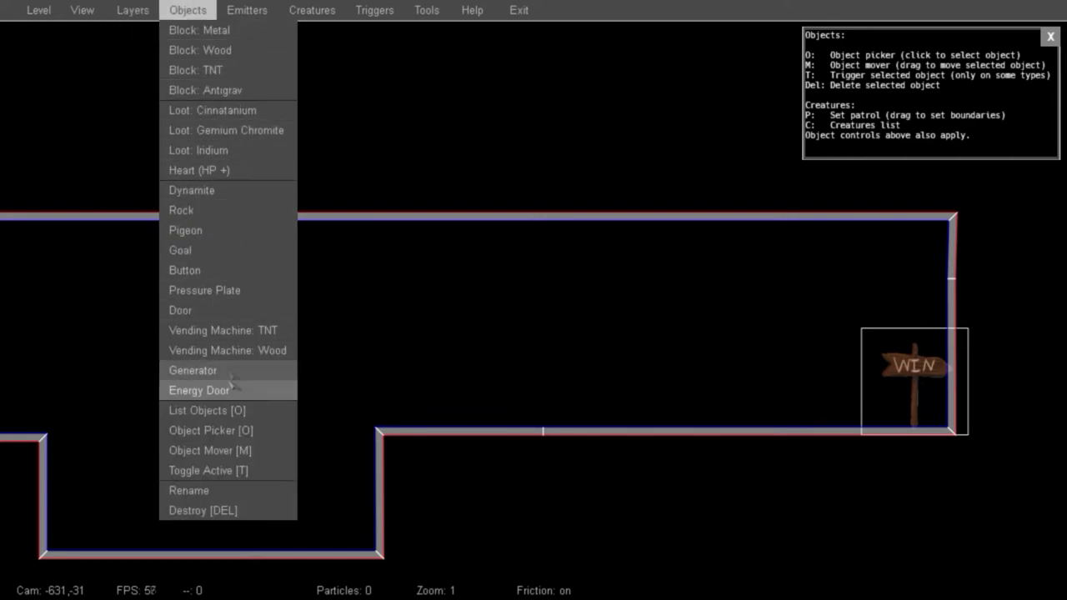
{"action": "left_click", "coordinate": [234, 456]}
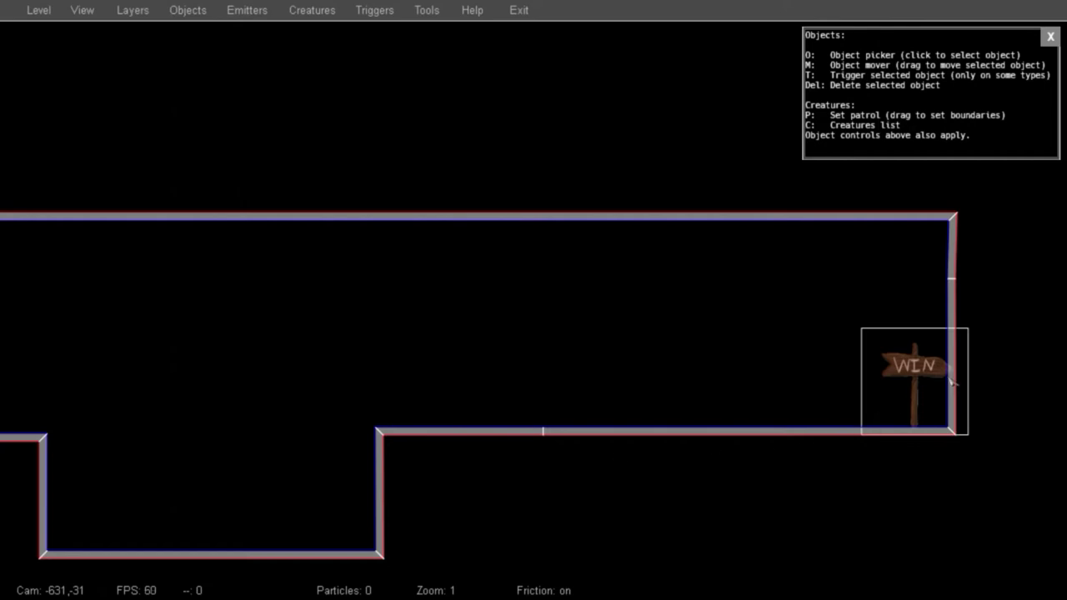
{"action": "left_click_drag", "start_coordinate": [917, 379], "coordinate": [897, 376]}
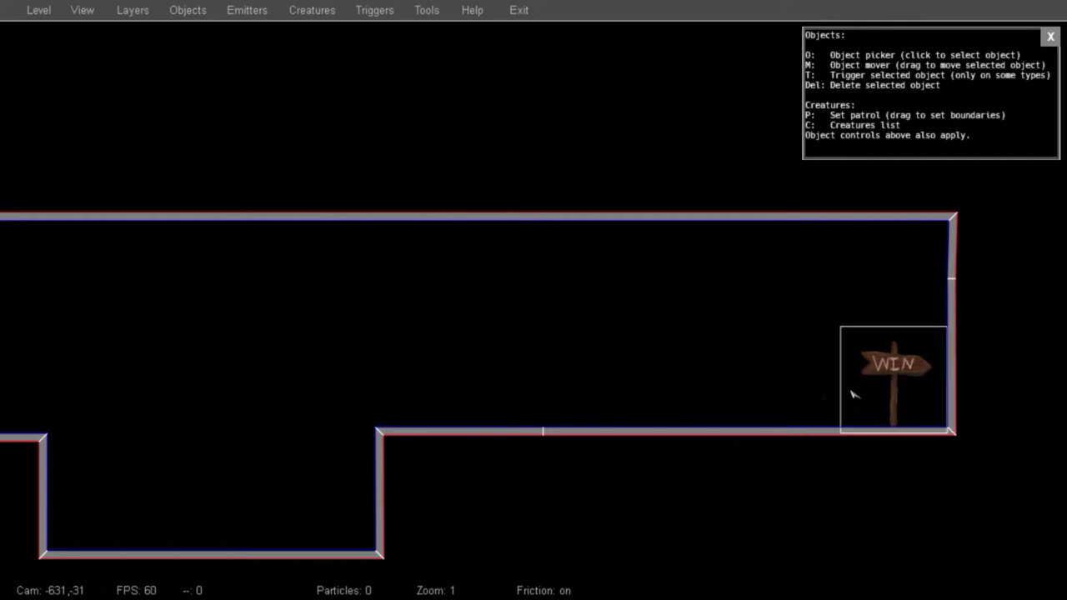
{"action": "middle_click_drag", "start_coordinate": [338, 413], "coordinate": [681, 405]}
{"action": "left_click_drag", "start_coordinate": [99, 410], "coordinate": [142, 395]}
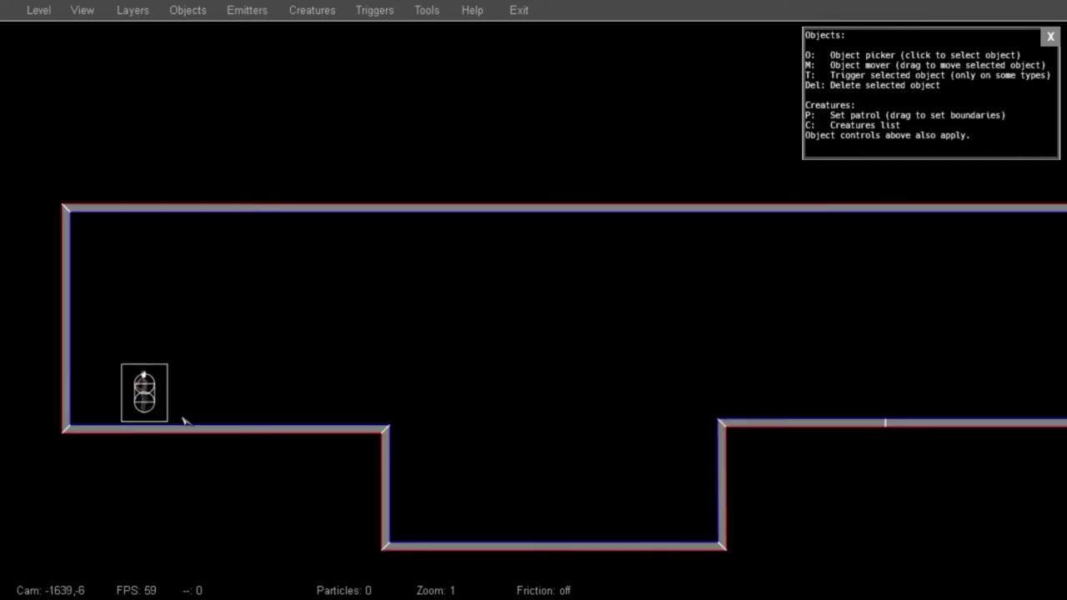
Bring up the lists of the level's placed objects and creatures, and close the list window
{"action": "middle_click_drag", "start_coordinate": [816, 415], "coordinate": [434, 375]}
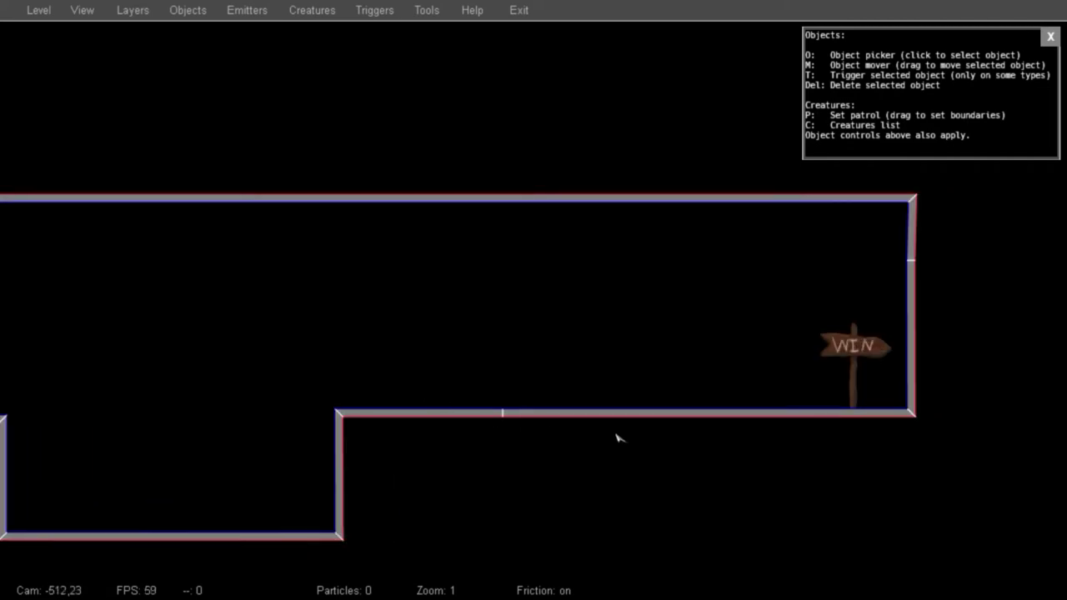
{"action": "key", "text": "o"}
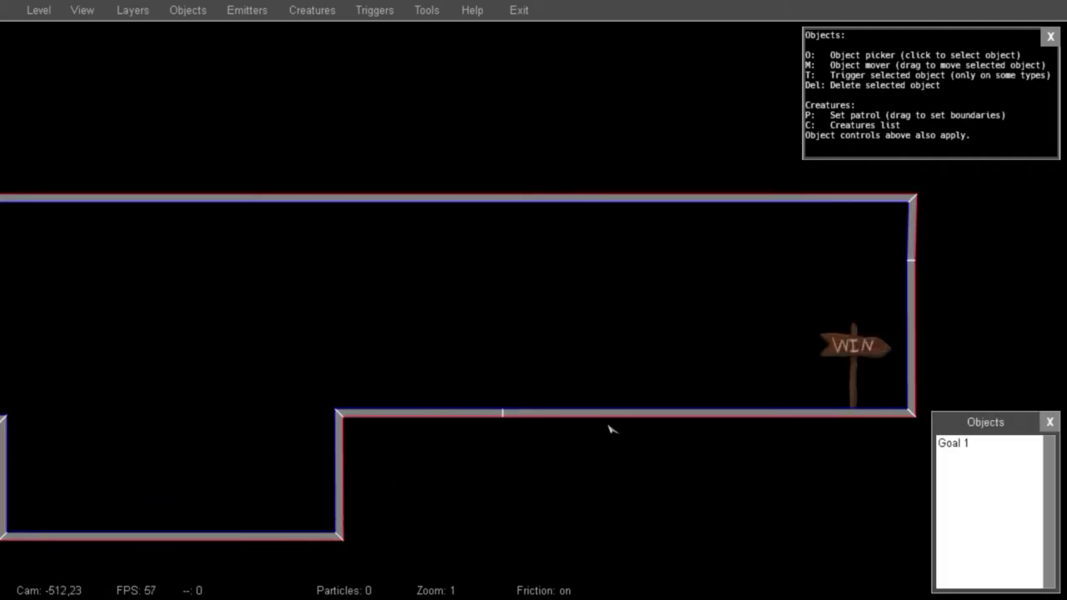
{"action": "key", "text": "c"}
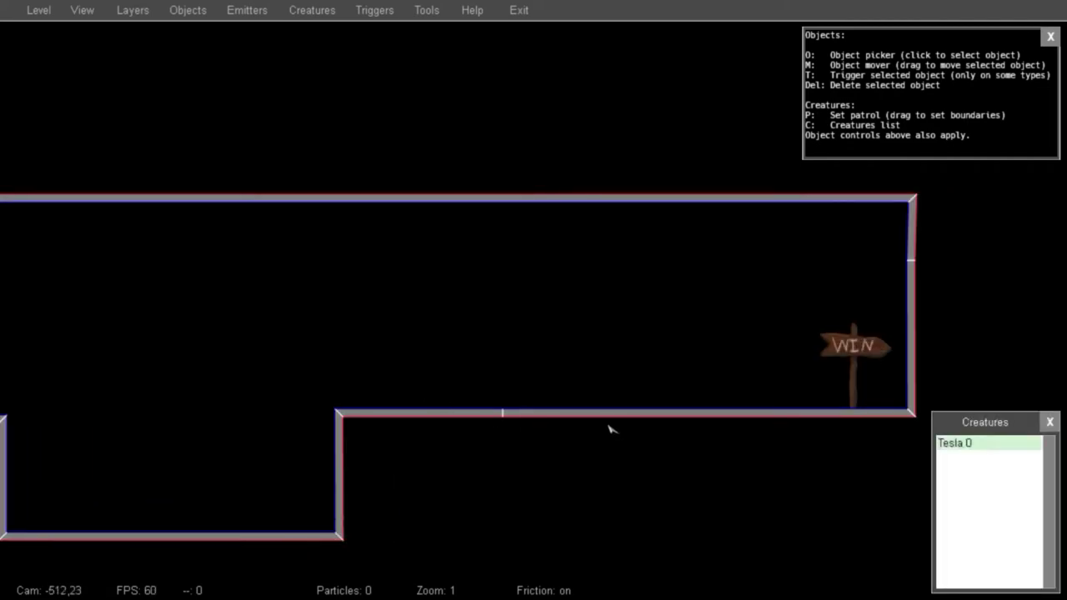
{"action": "left_click", "coordinate": [1050, 422]}
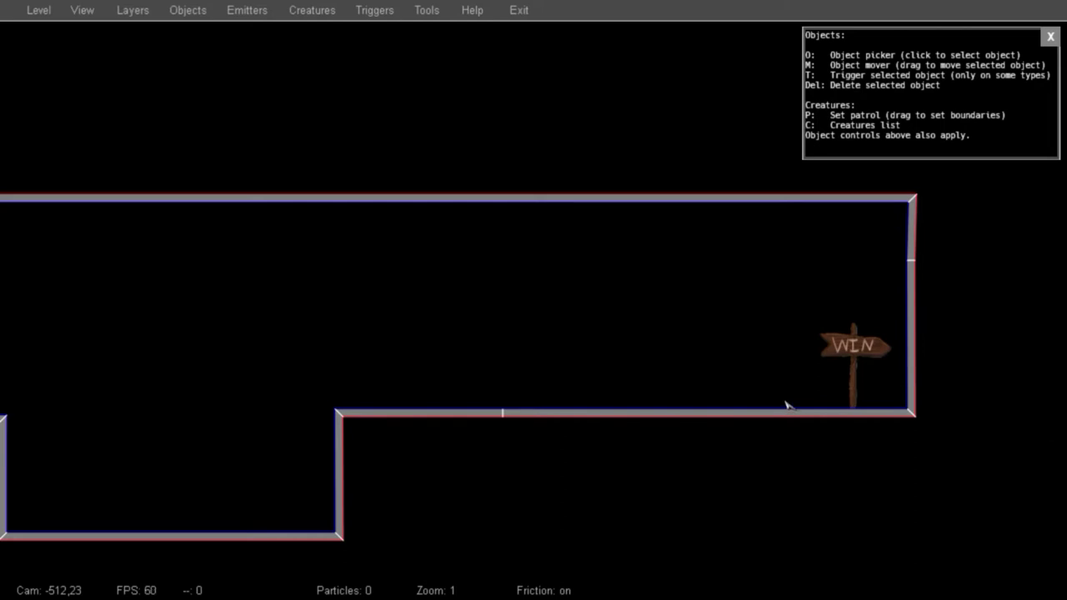
Place a Door a short distance left of the WIN sign and raise it to stand on the floor
{"action": "left_click", "coordinate": [182, 13]}
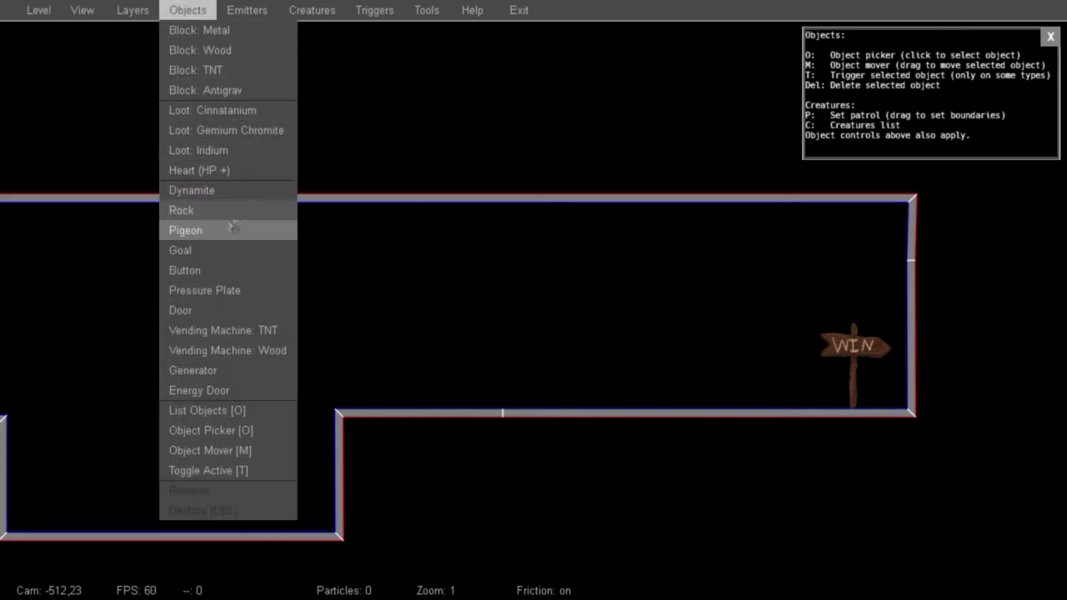
{"action": "left_click", "coordinate": [196, 310]}
{"action": "left_click", "coordinate": [730, 361]}
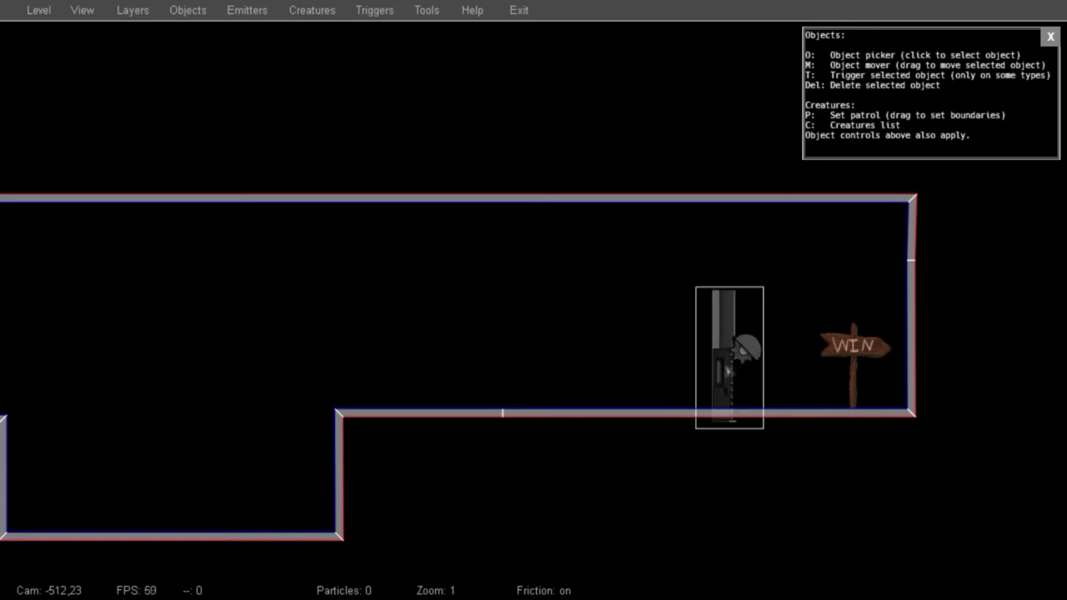
{"action": "left_click_drag", "start_coordinate": [729, 402], "coordinate": [722, 387]}
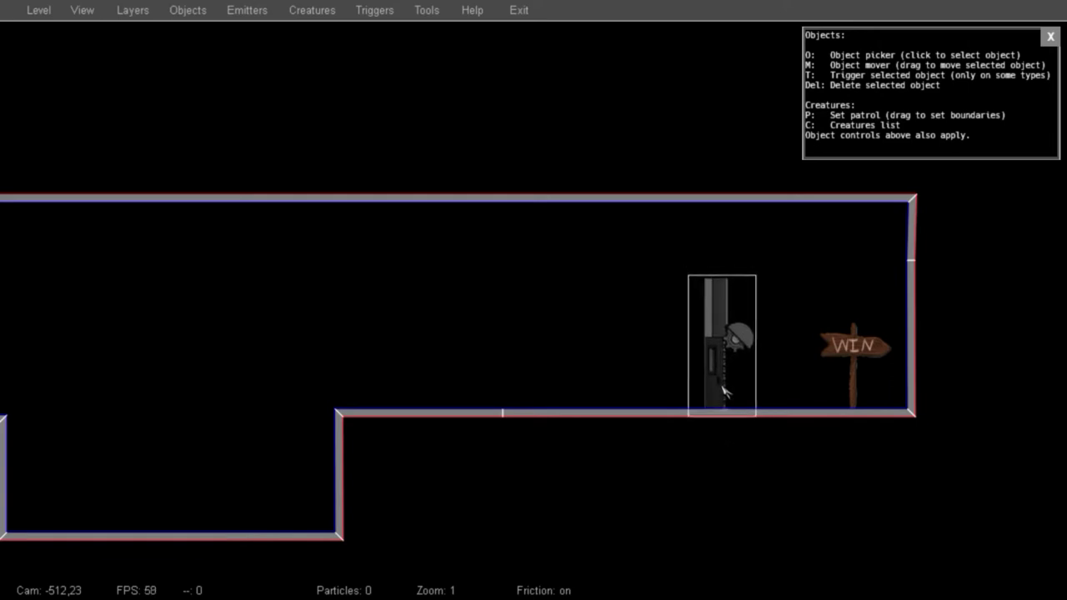
Add two more Doors on the floor between the pit's right edge and the existing door
{"action": "left_click", "coordinate": [185, 12]}
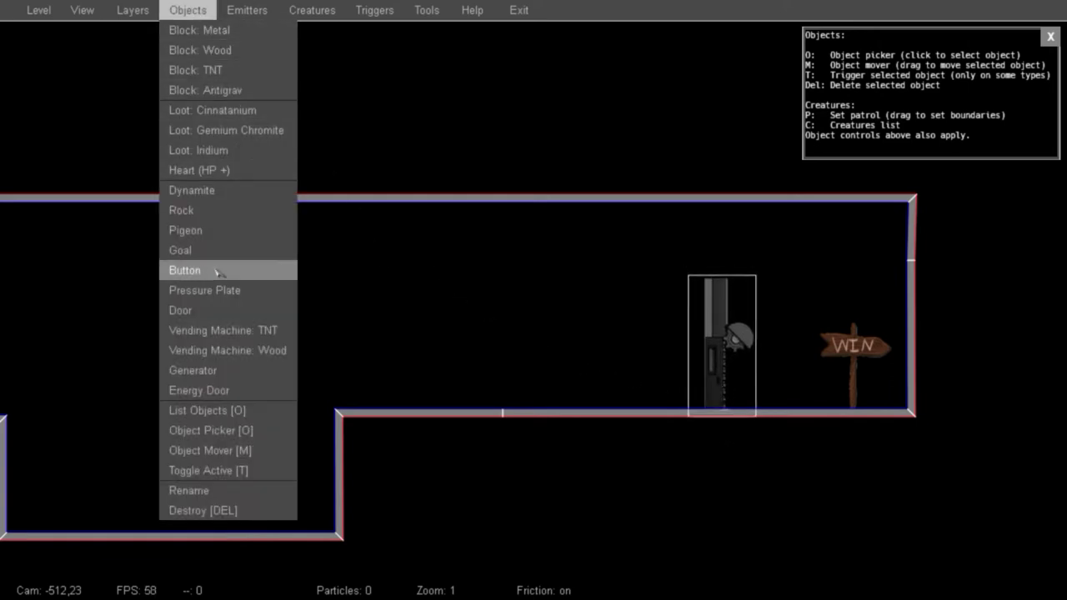
{"action": "left_click", "coordinate": [204, 310]}
{"action": "left_click", "coordinate": [572, 343]}
{"action": "left_click", "coordinate": [401, 351]}
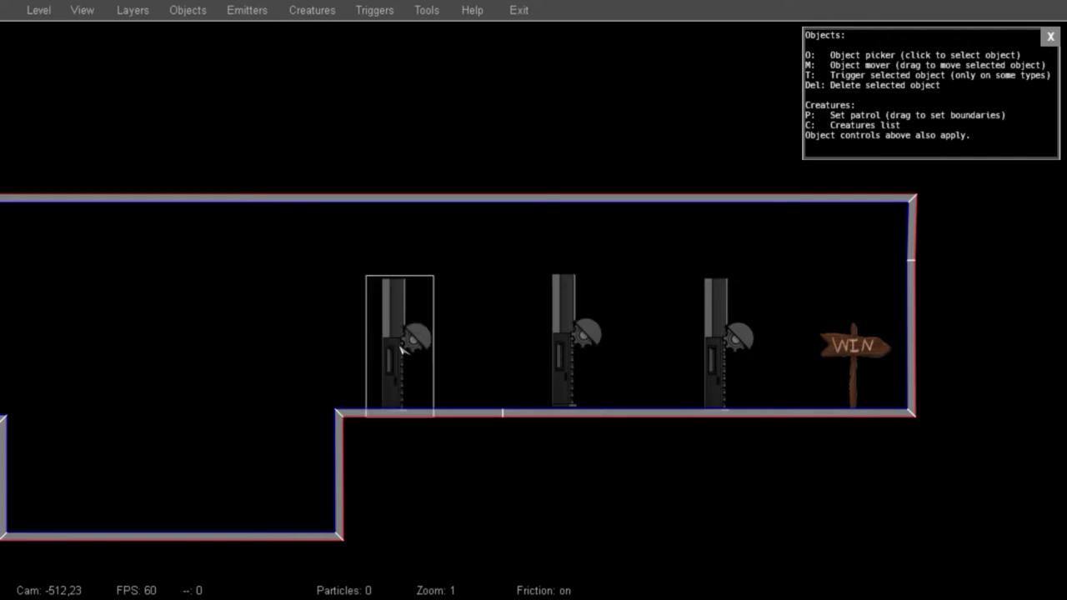
Shift the two new doors right, closer to the door beside the WIN sign, leaving space near the pit
{"action": "left_click", "coordinate": [561, 372]}
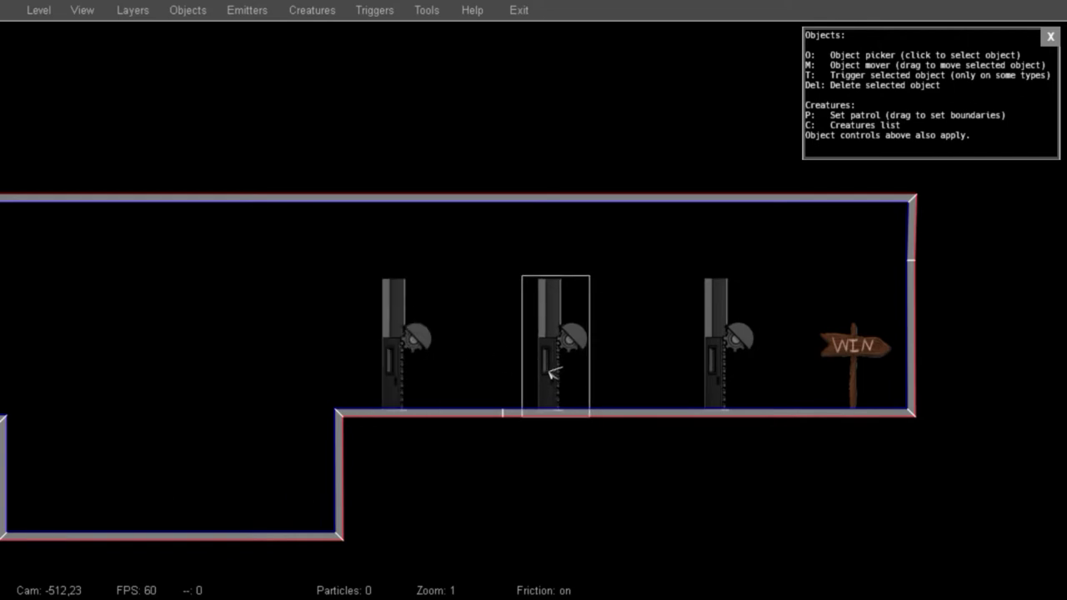
{"action": "left_click_drag", "start_coordinate": [562, 369], "coordinate": [602, 370]}
{"action": "left_click", "coordinate": [397, 370]}
{"action": "left_click_drag", "start_coordinate": [396, 368], "coordinate": [480, 370]}
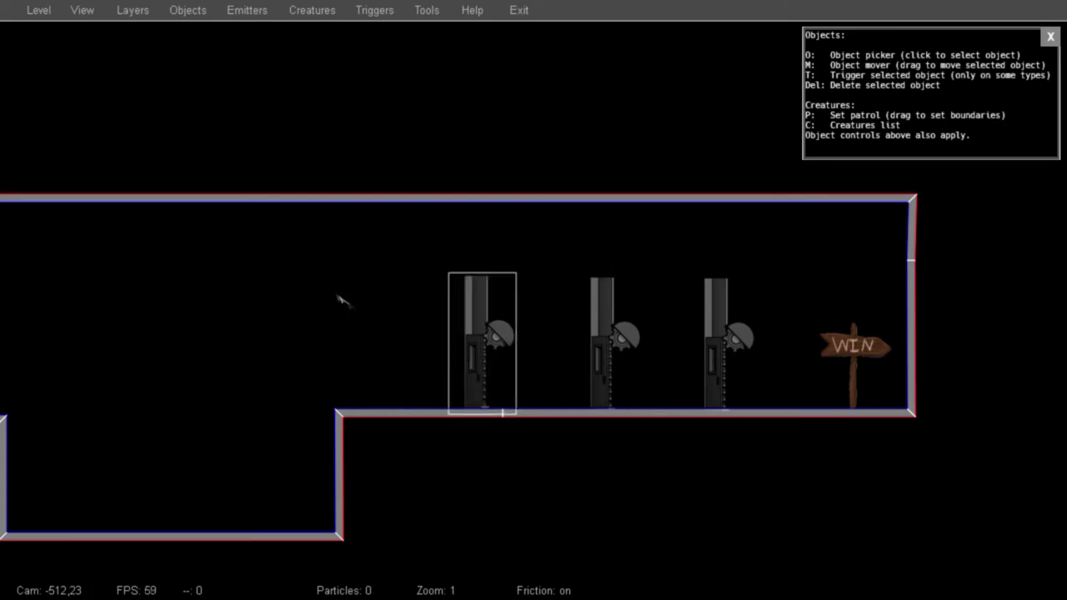
Place a fourth Door near the pit's right edge and nudge the two leftmost doors right to even out the spacing
{"action": "left_click", "coordinate": [177, 11]}
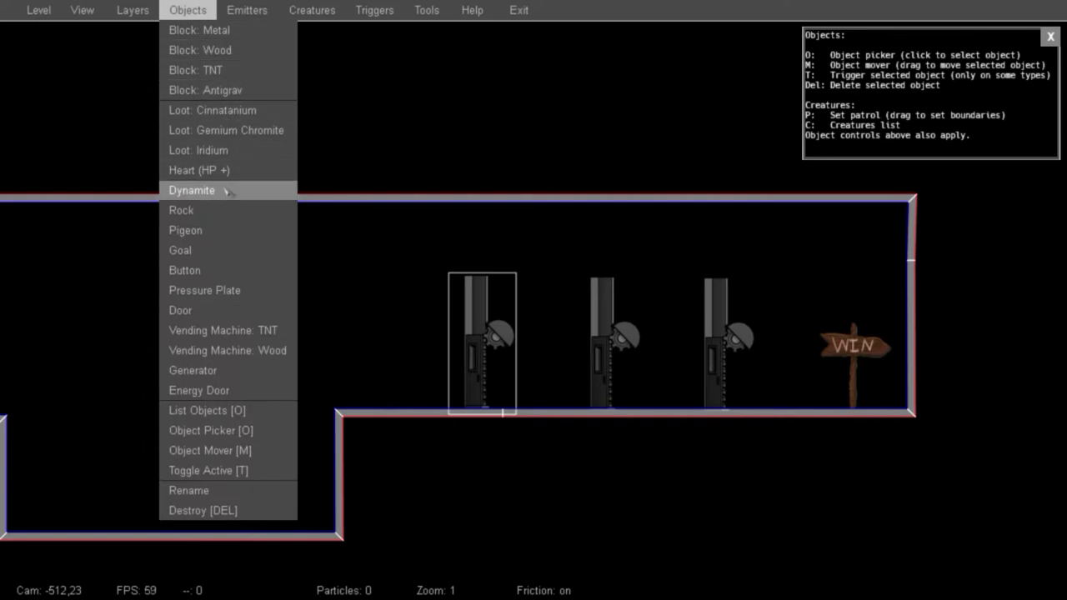
{"action": "left_click", "coordinate": [222, 311]}
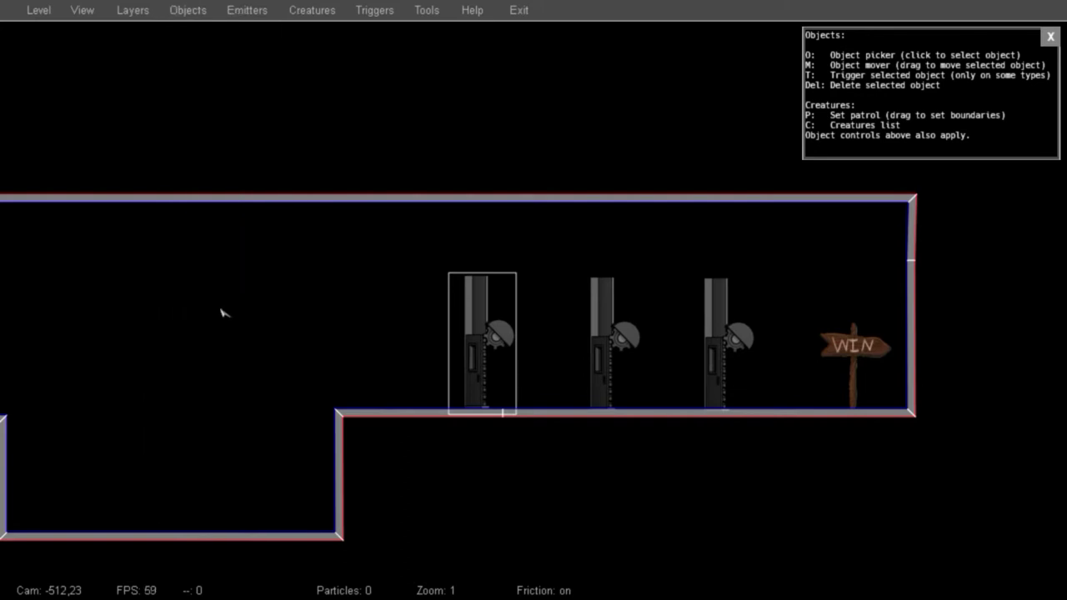
{"action": "left_click", "coordinate": [370, 353]}
{"action": "mouse_move", "coordinate": [372, 373]}
{"action": "left_mouse_down"}
{"action": "mouse_move", "coordinate": [362, 358]}
{"action": "mouse_move", "coordinate": [388, 364]}
{"action": "left_mouse_up"}
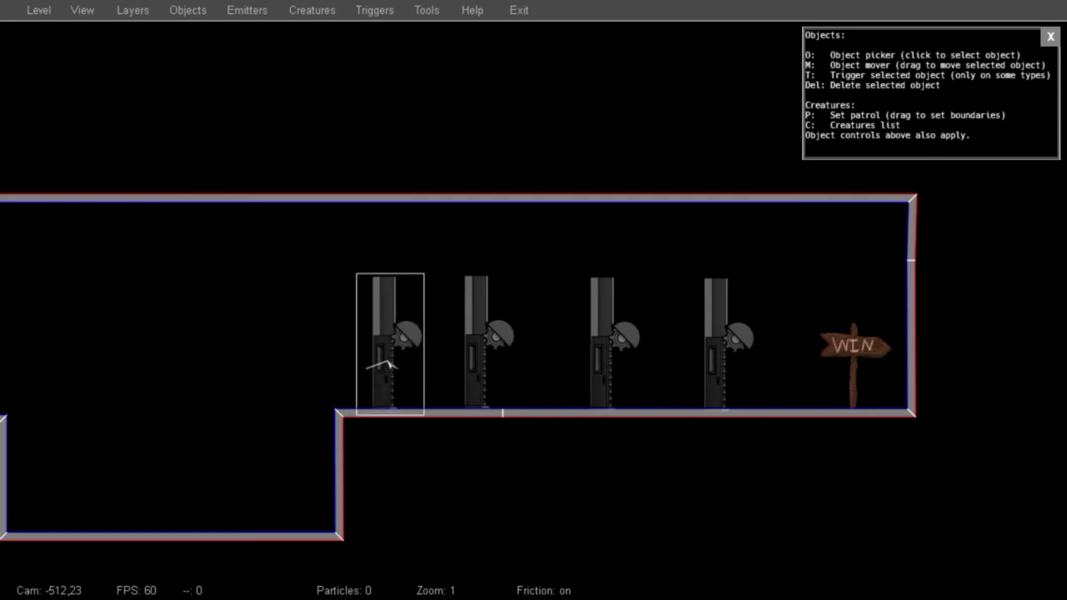
{"action": "left_click_drag", "start_coordinate": [477, 375], "coordinate": [497, 365]}
{"action": "left_click_drag", "start_coordinate": [379, 369], "coordinate": [393, 371]}
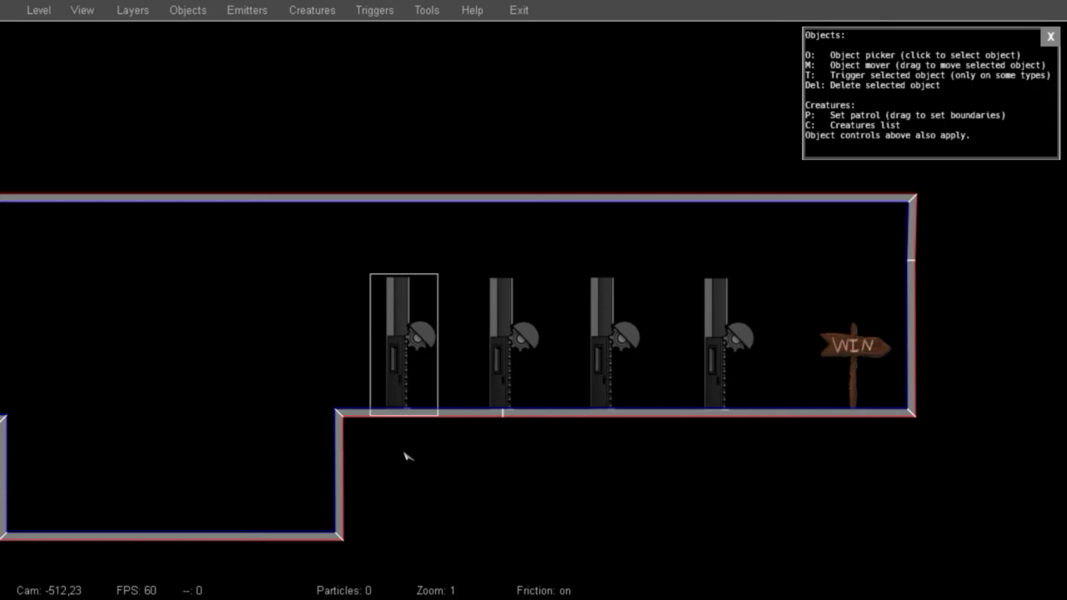
Draw a Hazard Area across the full width of the pit, from its bottom to slightly below floor level
{"action": "middle_click_drag", "start_coordinate": [391, 489], "coordinate": [766, 432]}
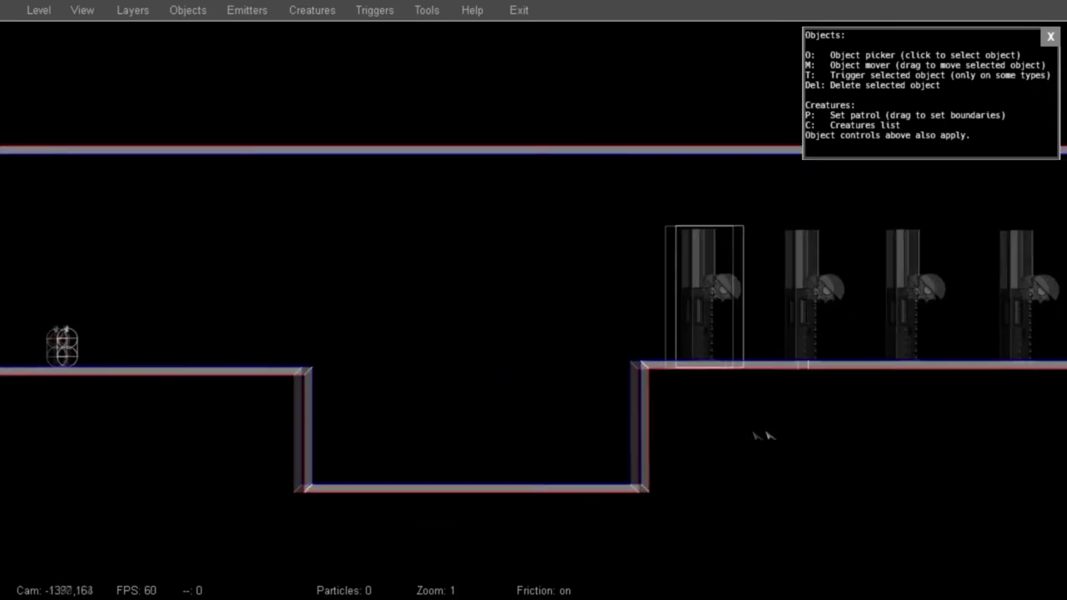
{"action": "left_click", "coordinate": [426, 10]}
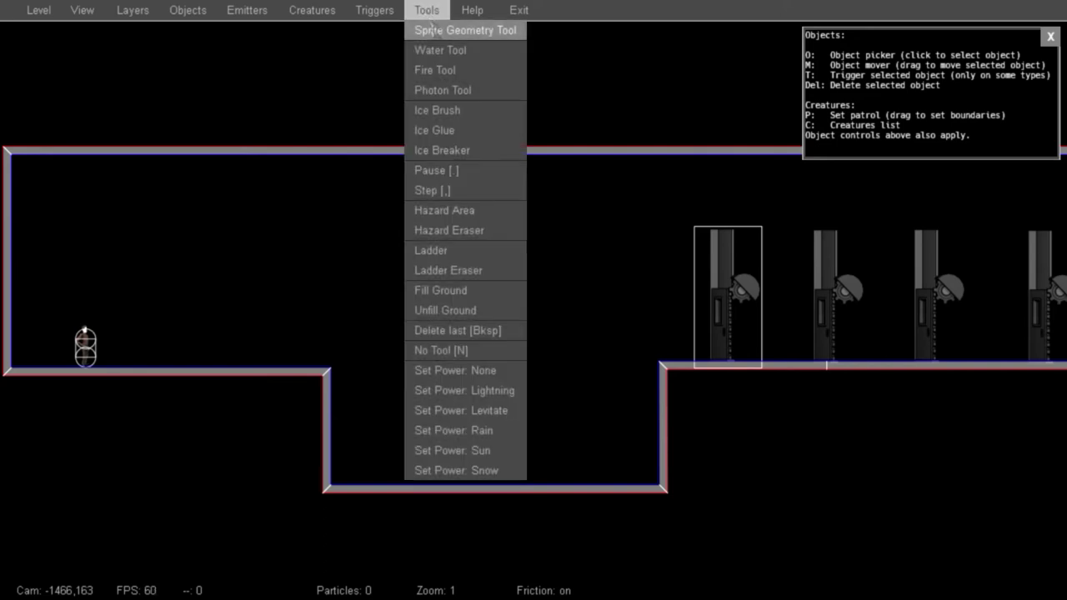
{"action": "left_click", "coordinate": [459, 215]}
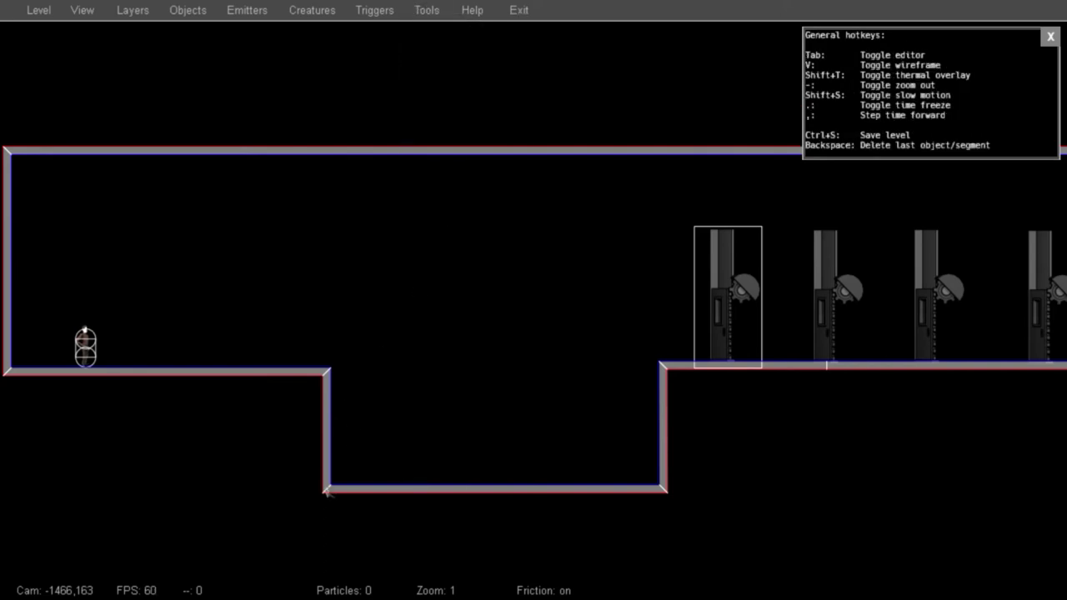
{"action": "left_click_drag", "start_coordinate": [331, 490], "coordinate": [663, 404]}
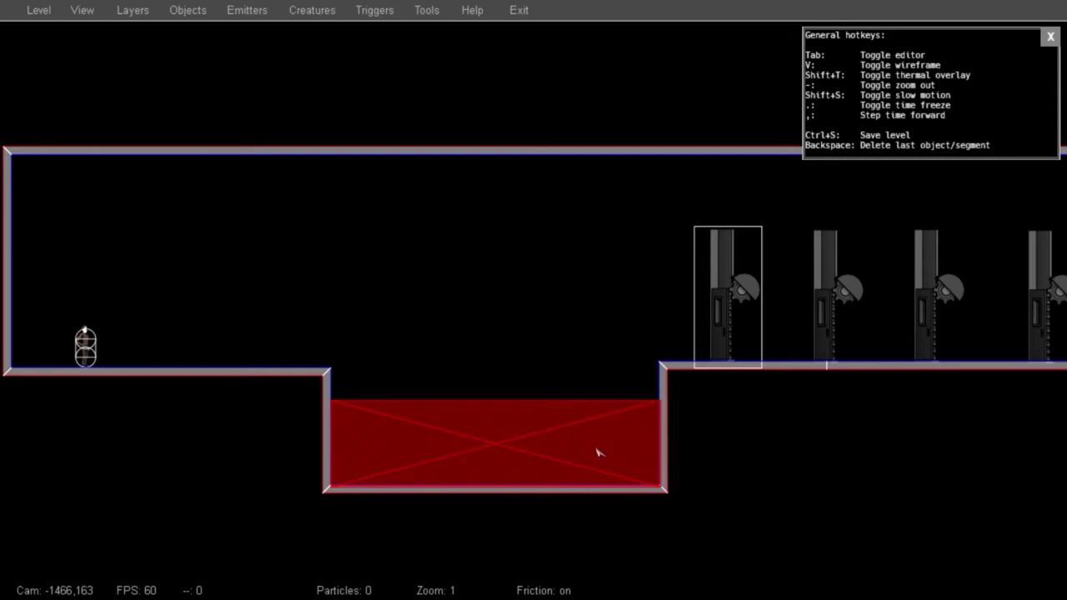
Draw a Fire emitter inside the pit that covers nearly the whole hazard area
{"action": "left_click", "coordinate": [255, 12]}
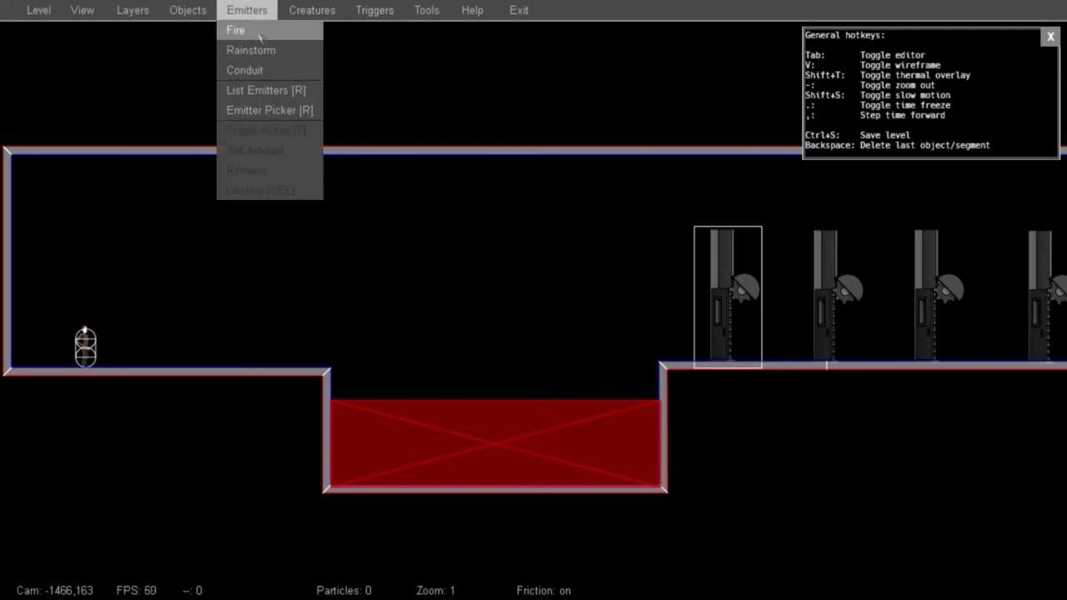
{"action": "left_click", "coordinate": [260, 35]}
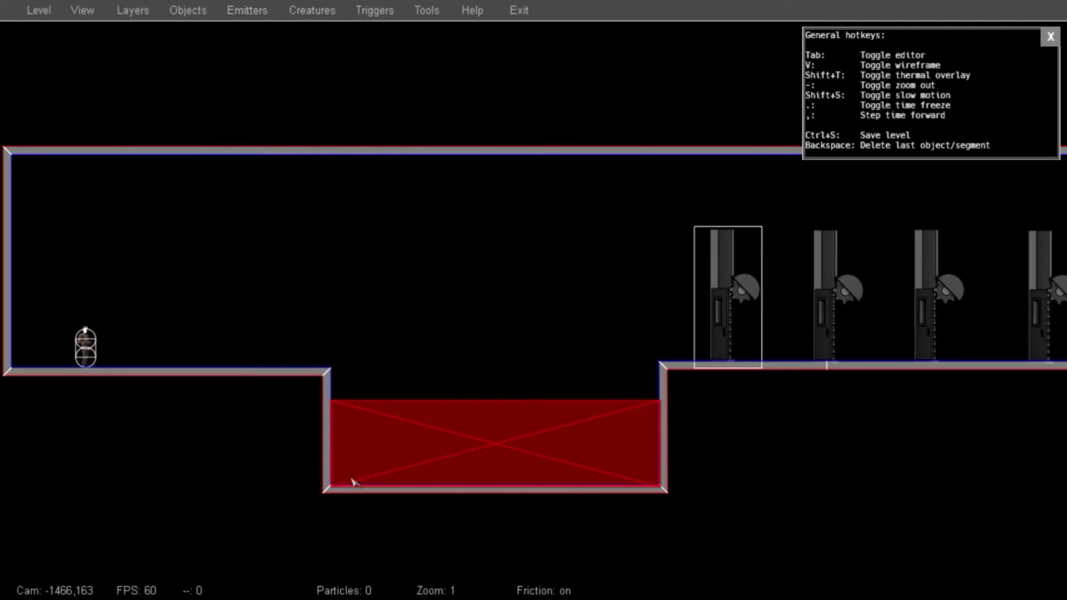
{"action": "left_click_drag", "start_coordinate": [344, 486], "coordinate": [660, 406]}
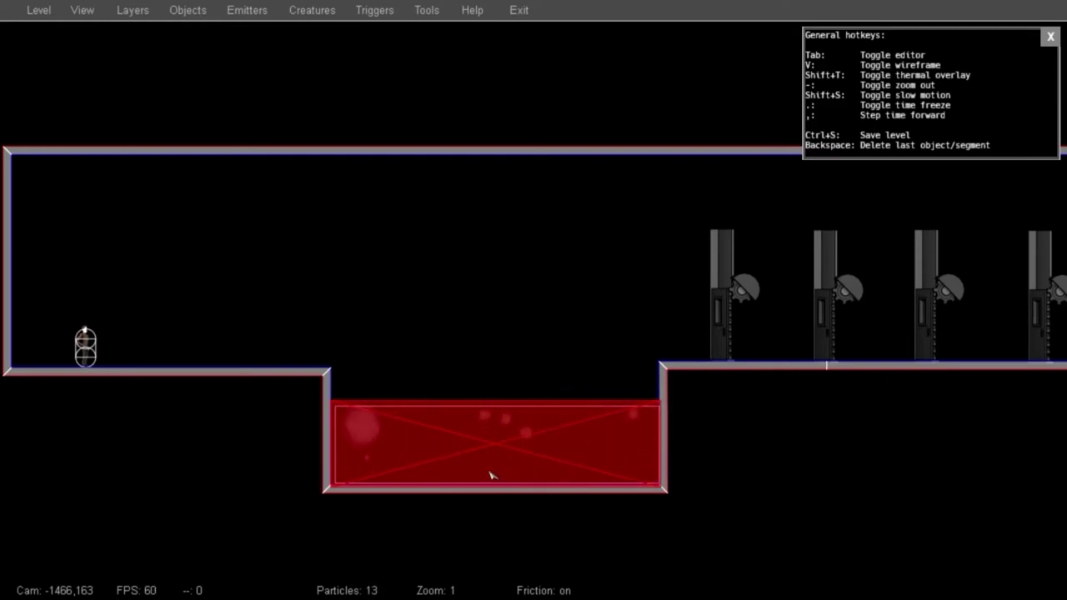
Set the fire emitter's amount by ending its amount line just above the pit, right of the emitter's centre
{"action": "left_click", "coordinate": [247, 10]}
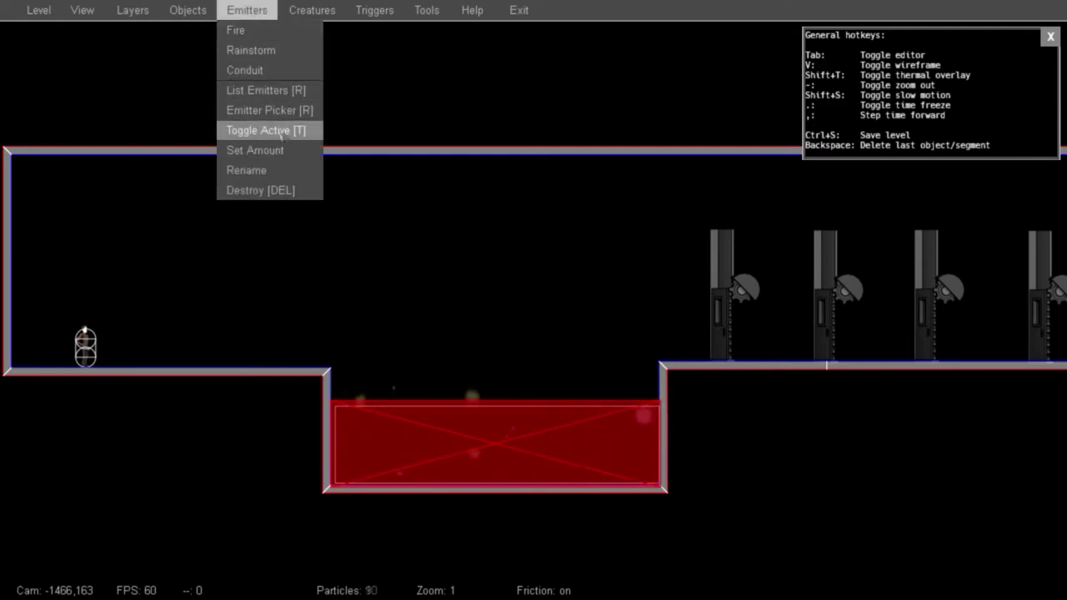
{"action": "left_click", "coordinate": [255, 150]}
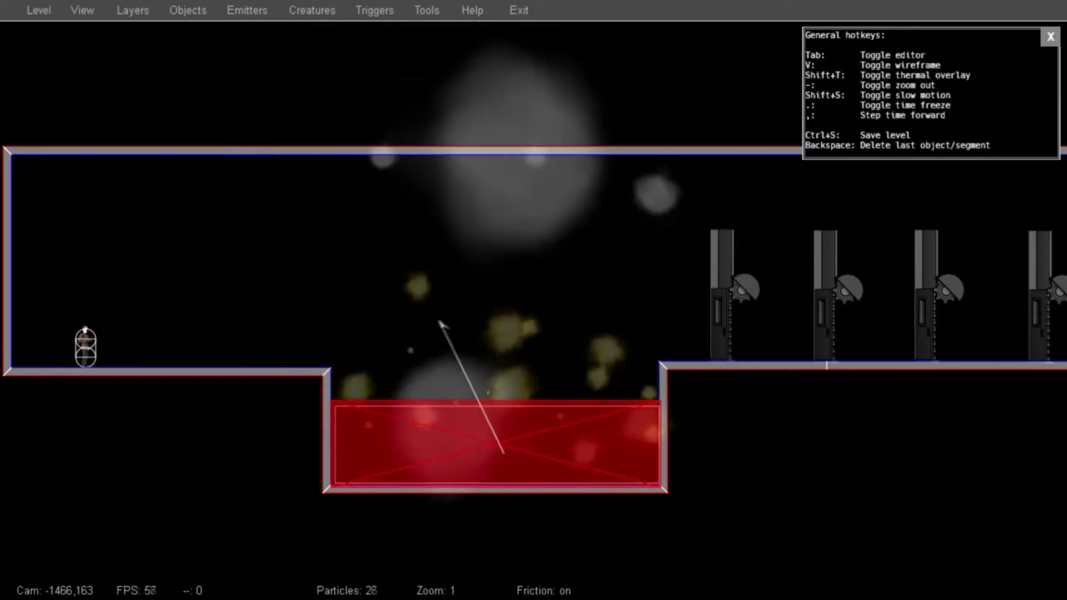
{"action": "left_click", "coordinate": [576, 355]}
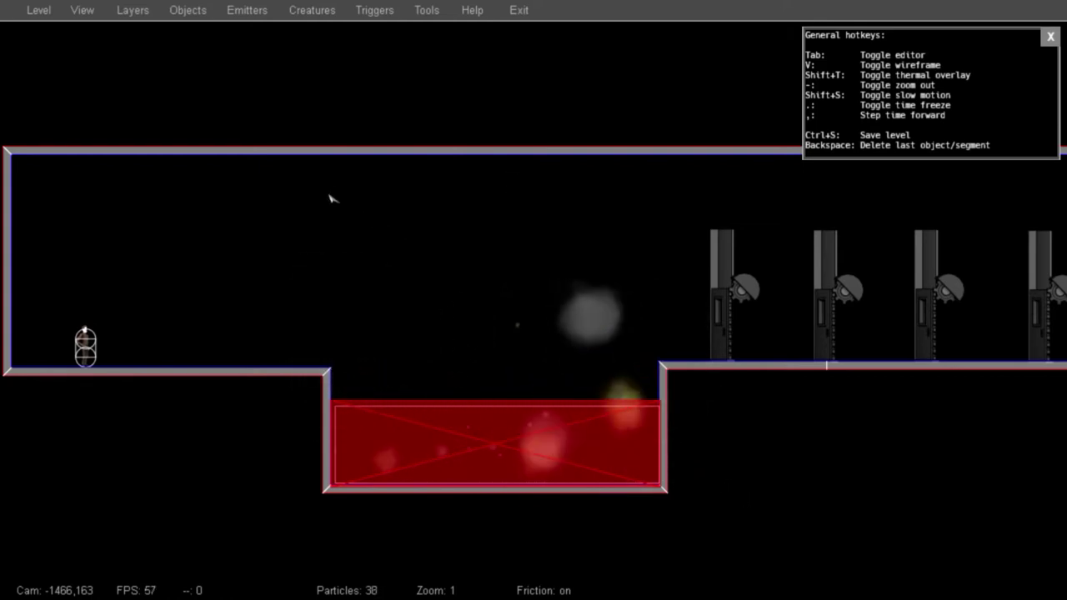
Draw a thin Rainstorm emitter just below the ceiling, spanning the width of the pit
{"action": "left_click", "coordinate": [253, 12]}
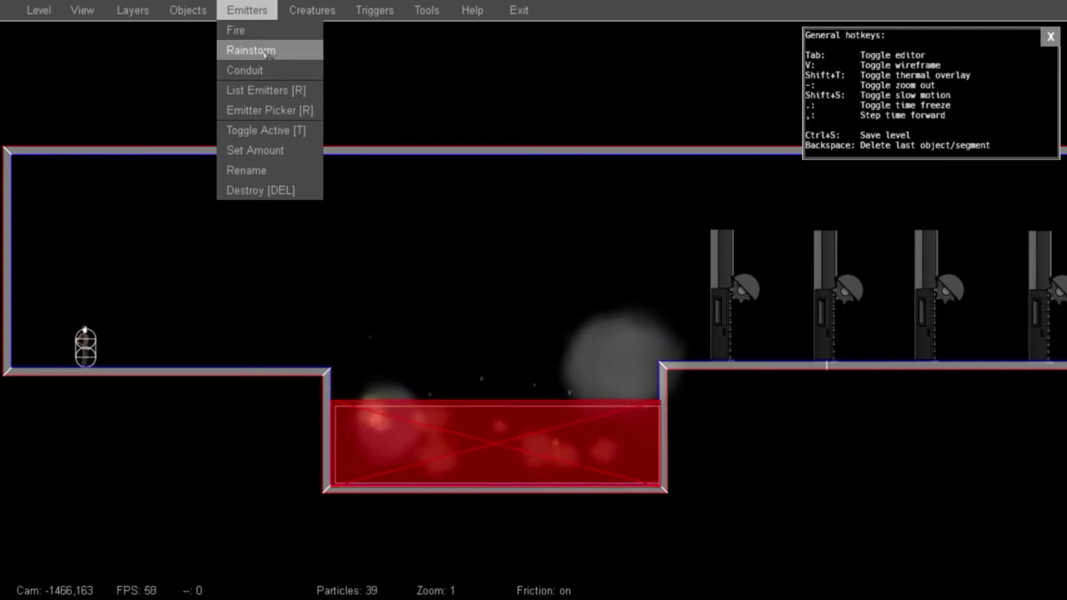
{"action": "left_click", "coordinate": [265, 51]}
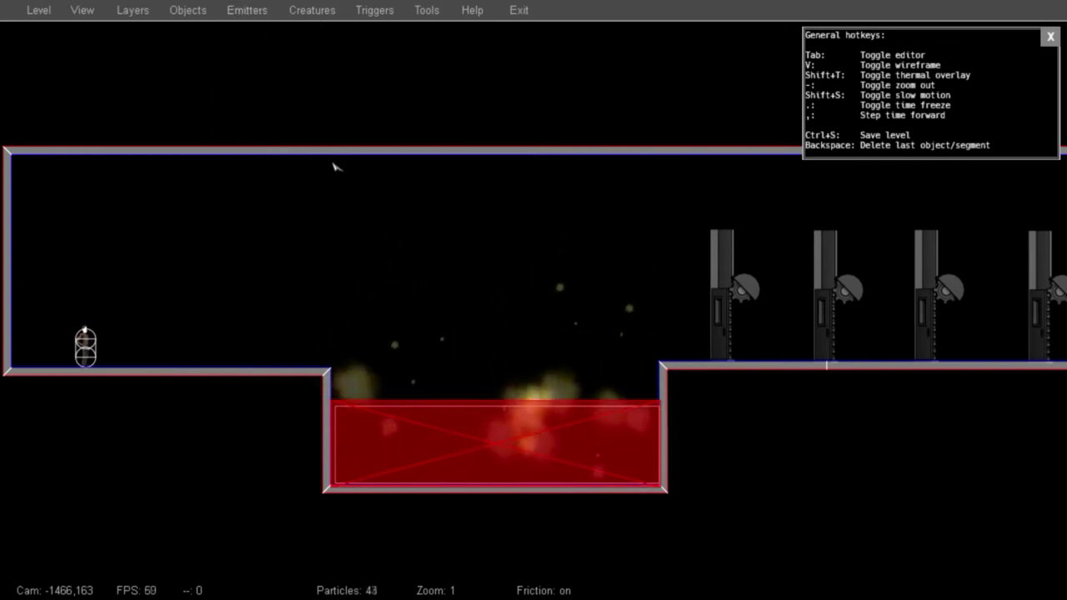
{"action": "left_click_drag", "start_coordinate": [474, 189], "coordinate": [658, 190]}
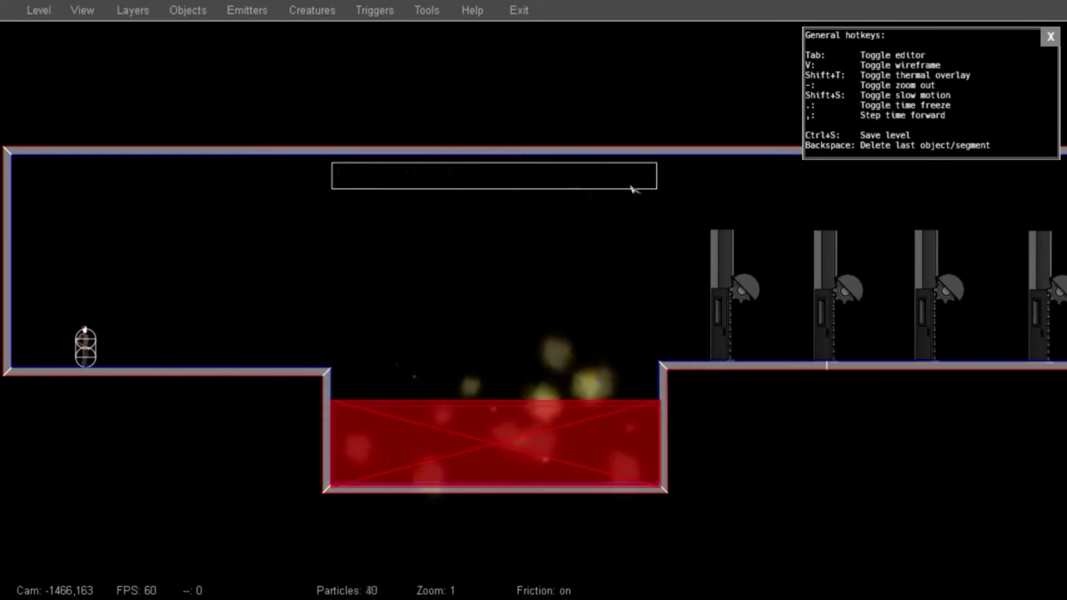
Place a Pressure Plate on the floor between the pit's right edge and the first door
{"action": "left_click", "coordinate": [187, 10]}
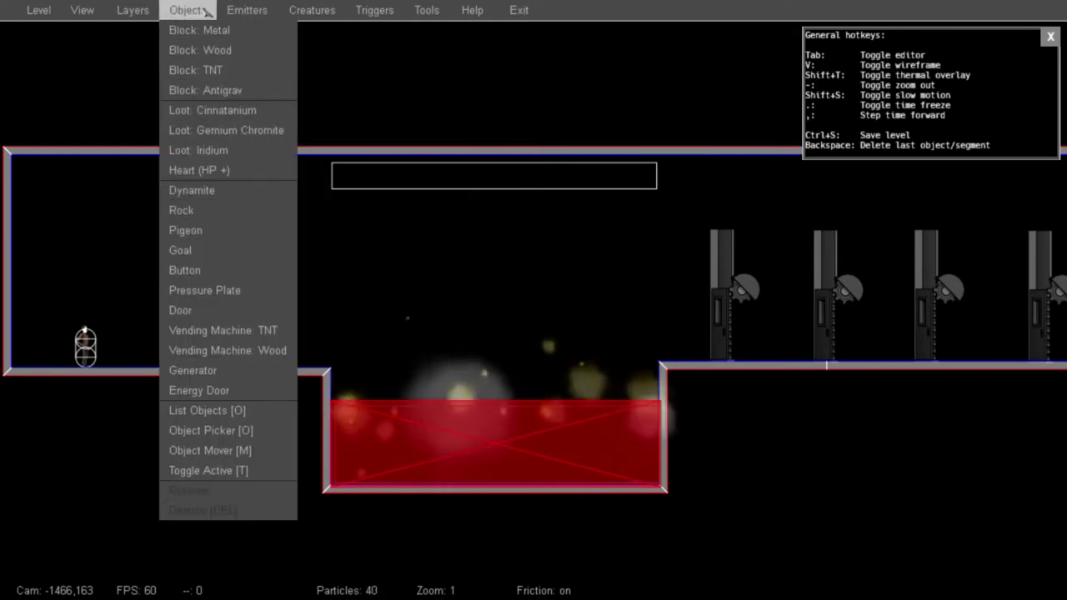
{"action": "left_click", "coordinate": [235, 285]}
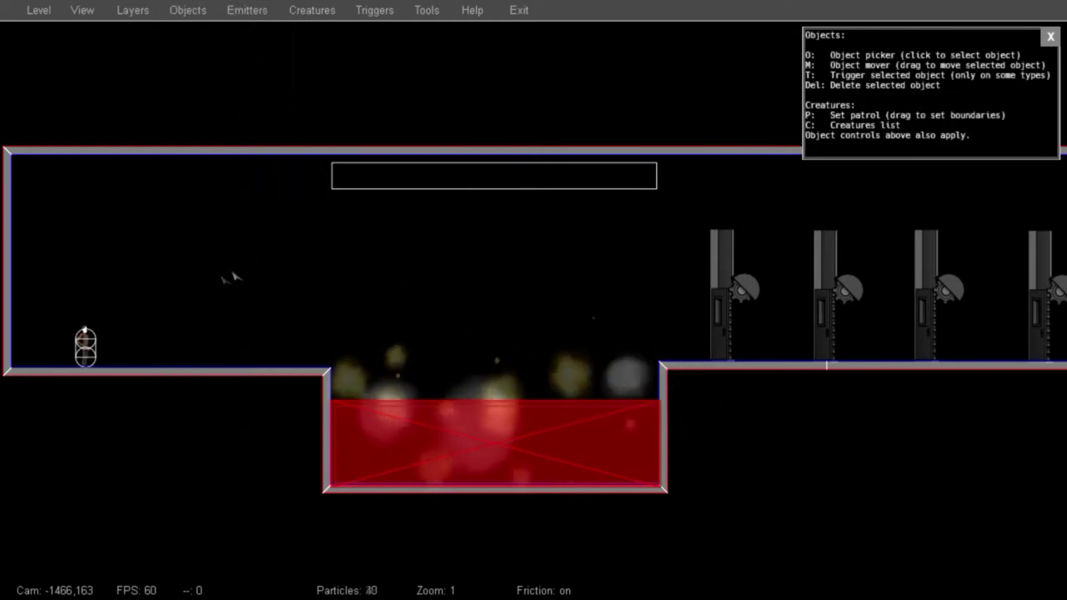
{"action": "left_click", "coordinate": [675, 360]}
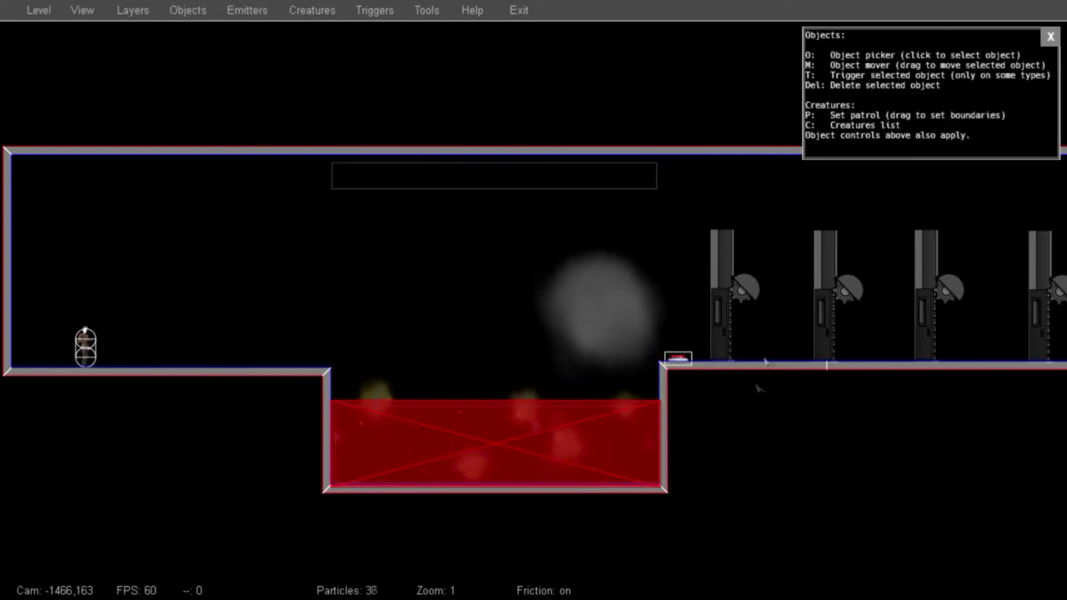
Create Activation Links from the pressure plate to the rainstorm emitter and to the door nearest the pit
{"action": "left_click", "coordinate": [389, 13]}
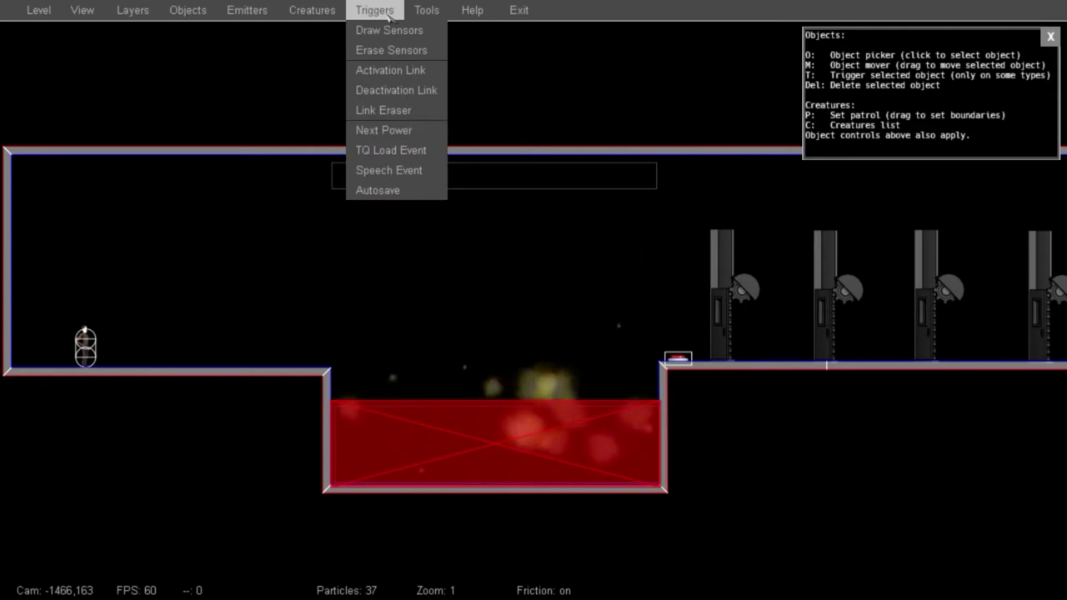
{"action": "left_click", "coordinate": [408, 75]}
{"action": "left_click_drag", "start_coordinate": [677, 361], "coordinate": [497, 176]}
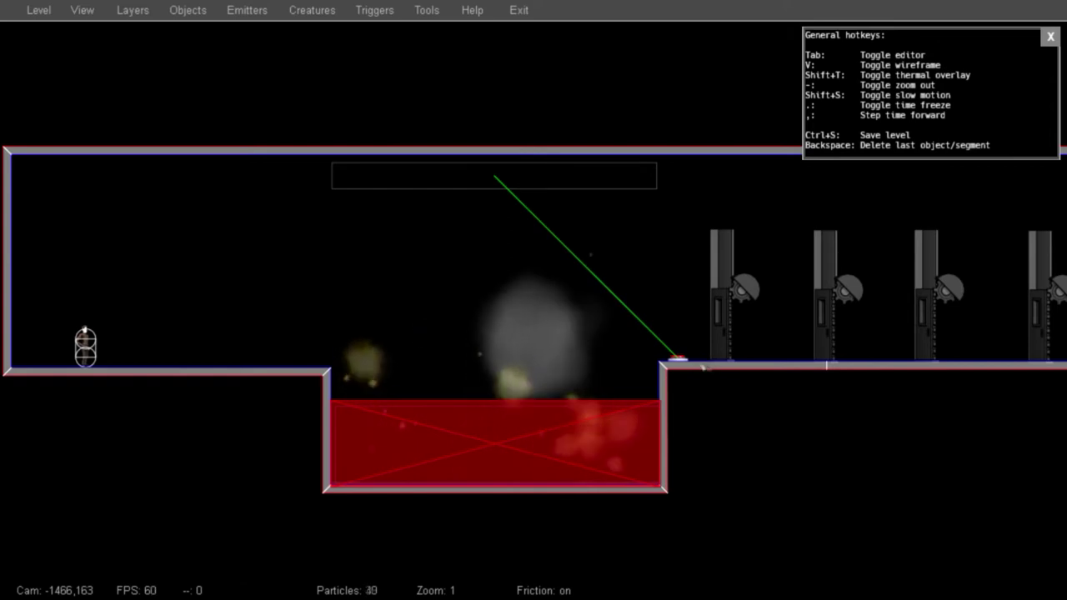
{"action": "left_click_drag", "start_coordinate": [679, 358], "coordinate": [728, 308]}
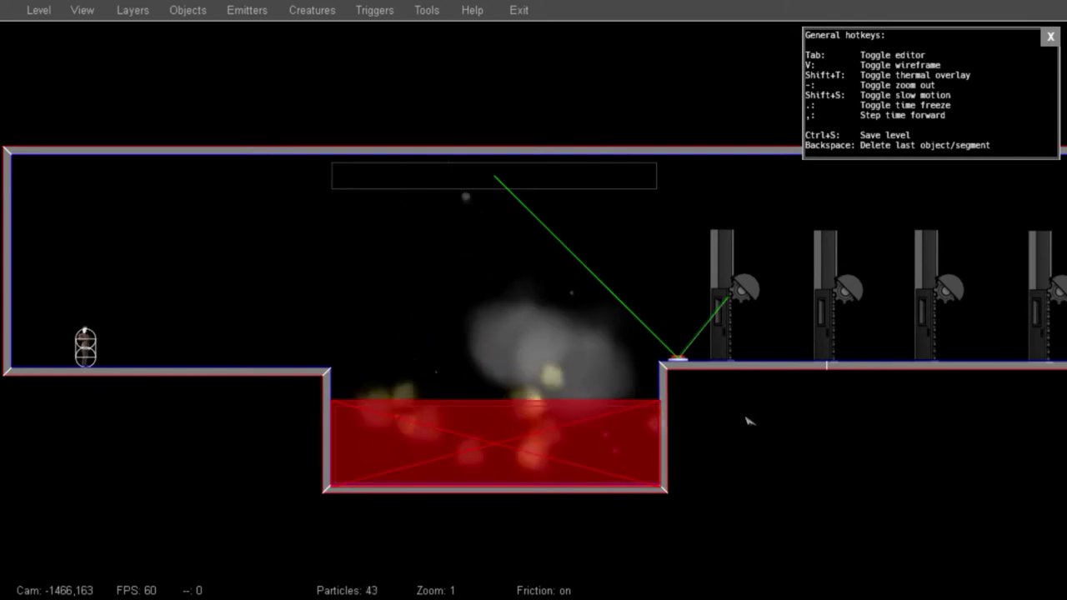
{"action": "left_click", "coordinate": [374, 10]}
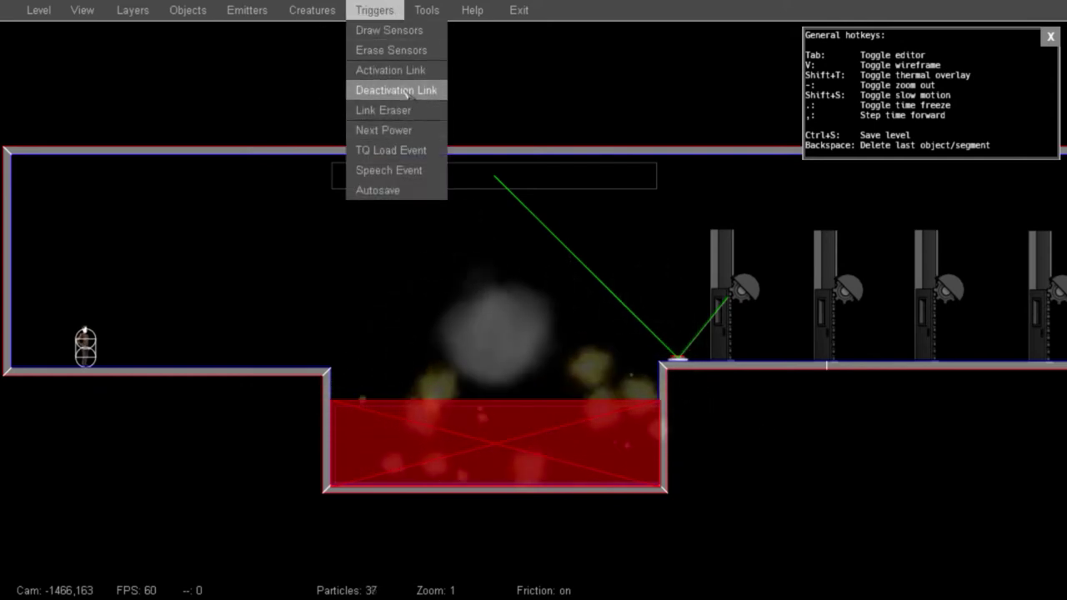
{"action": "left_click", "coordinate": [373, 10]}
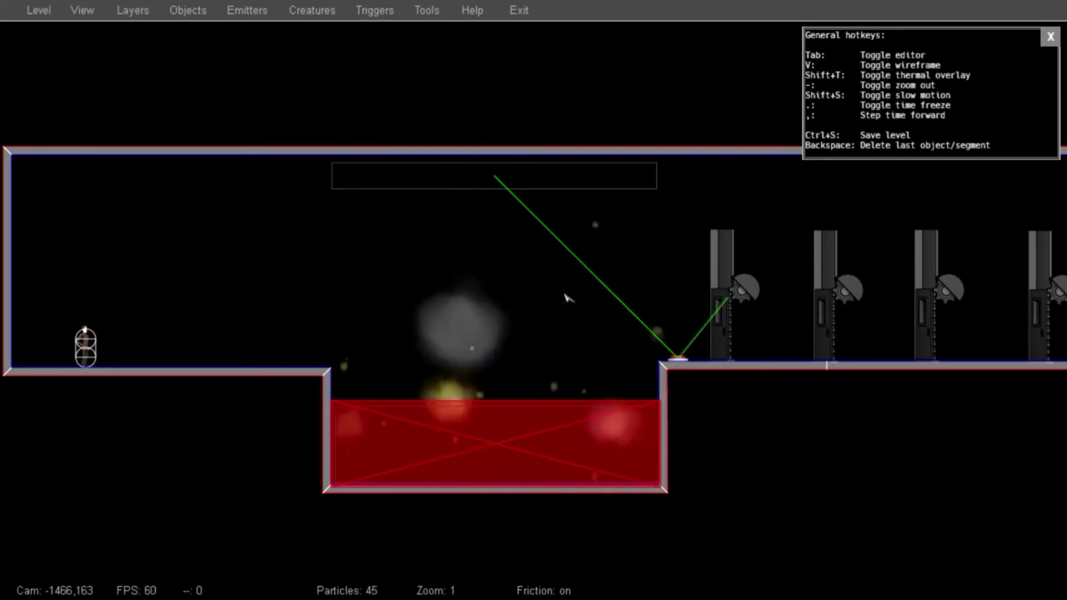
Draw an L-shaped closed ground block hanging from the ceiling right of the pit and running above the first three doors
{"action": "middle_click_drag", "start_coordinate": [821, 453], "coordinate": [595, 472]}
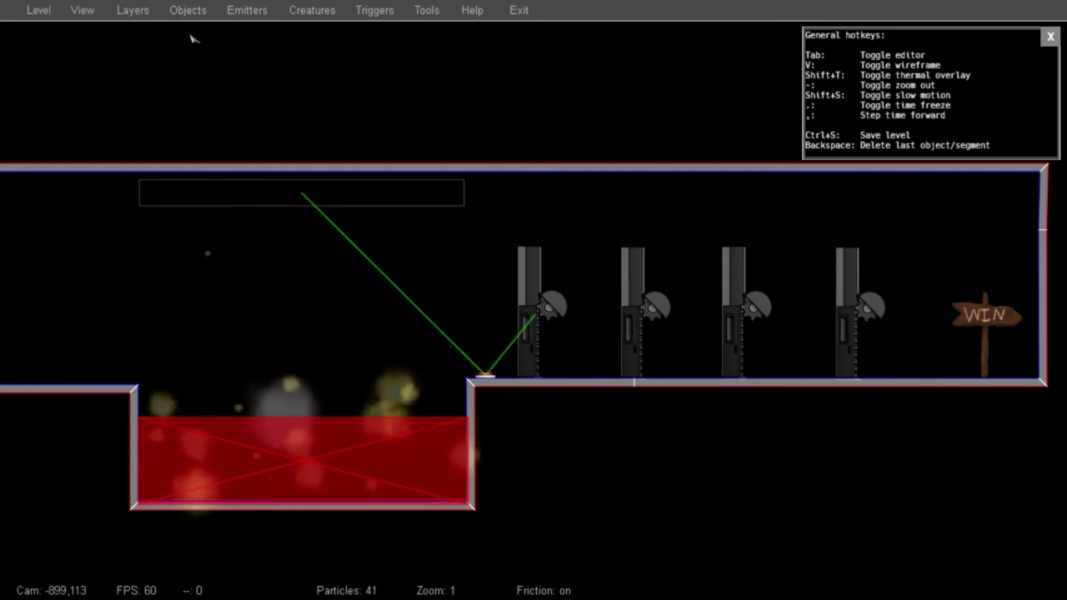
{"action": "key", "text": "g"}
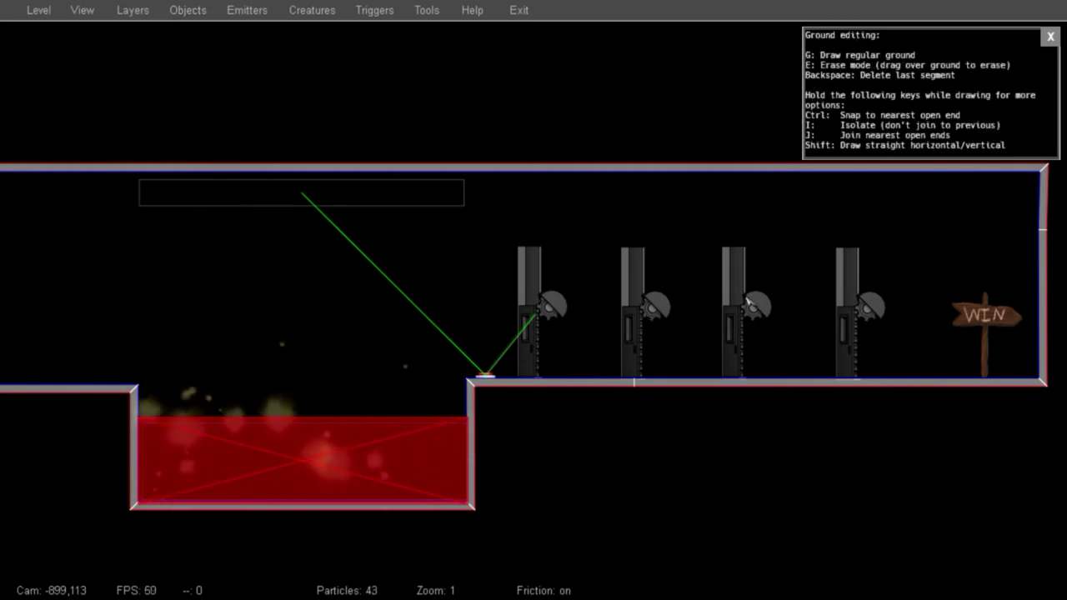
{"action": "mouse_move", "coordinate": [497, 303]}
{"action": "left_mouse_down"}
{"action": "mouse_move", "coordinate": [469, 305]}
{"action": "mouse_move", "coordinate": [470, 170]}
{"action": "mouse_move", "coordinate": [488, 172]}
{"action": "mouse_move", "coordinate": [493, 272]}
{"action": "left_mouse_up"}
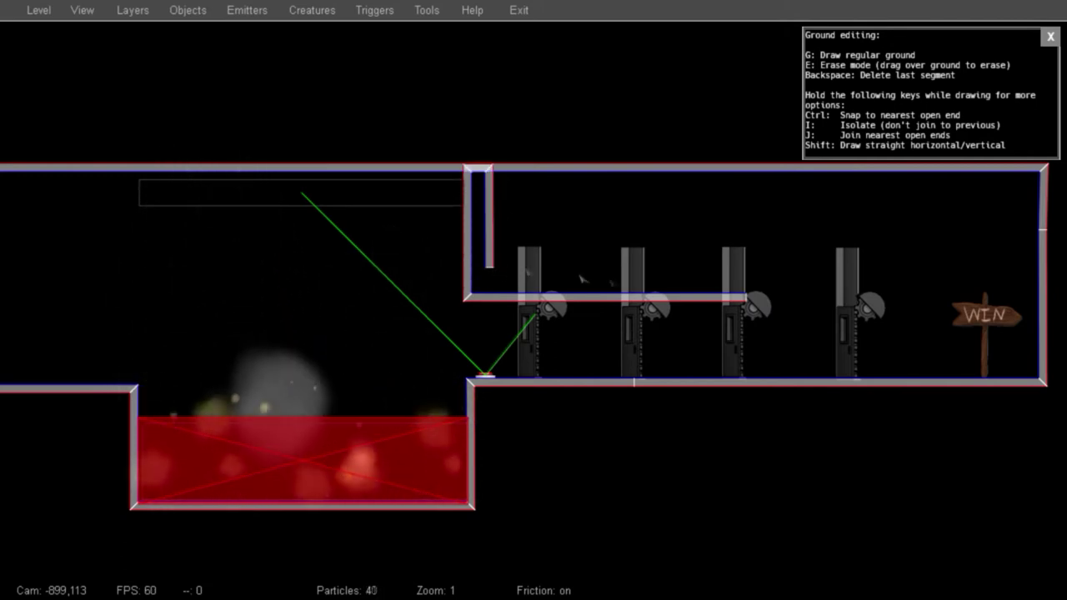
{"action": "left_click_drag", "start_coordinate": [748, 273], "coordinate": [746, 297]}
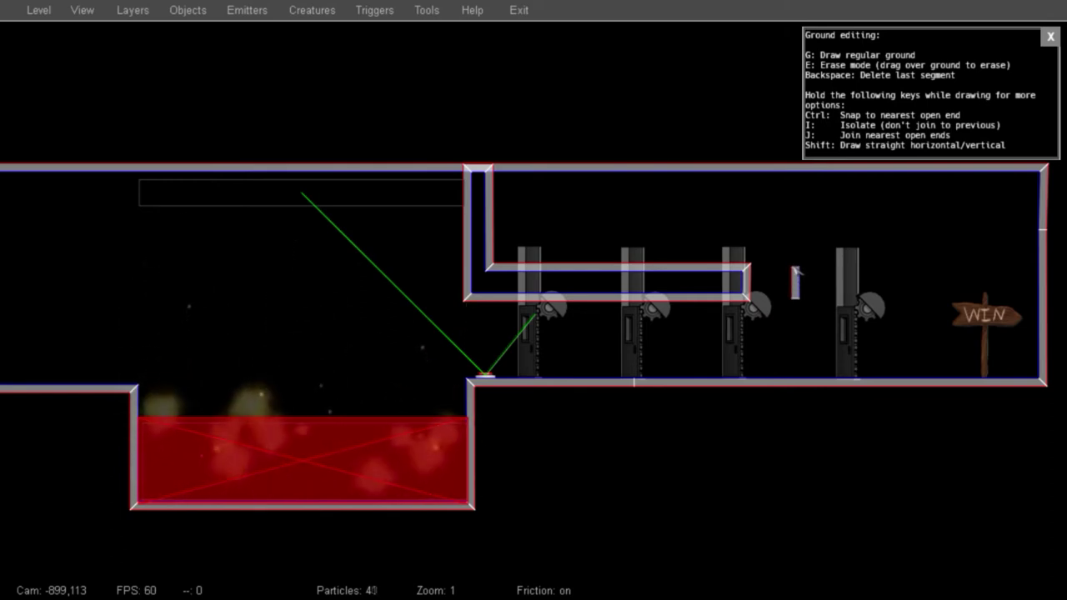
Draw a second ground block above the last door and goal, reaching the end wall and leaving a gap after the third door
{"action": "mouse_move", "coordinate": [796, 267]}
{"action": "left_mouse_down"}
{"action": "mouse_move", "coordinate": [1042, 267]}
{"action": "mouse_move", "coordinate": [1041, 301]}
{"action": "left_mouse_up"}
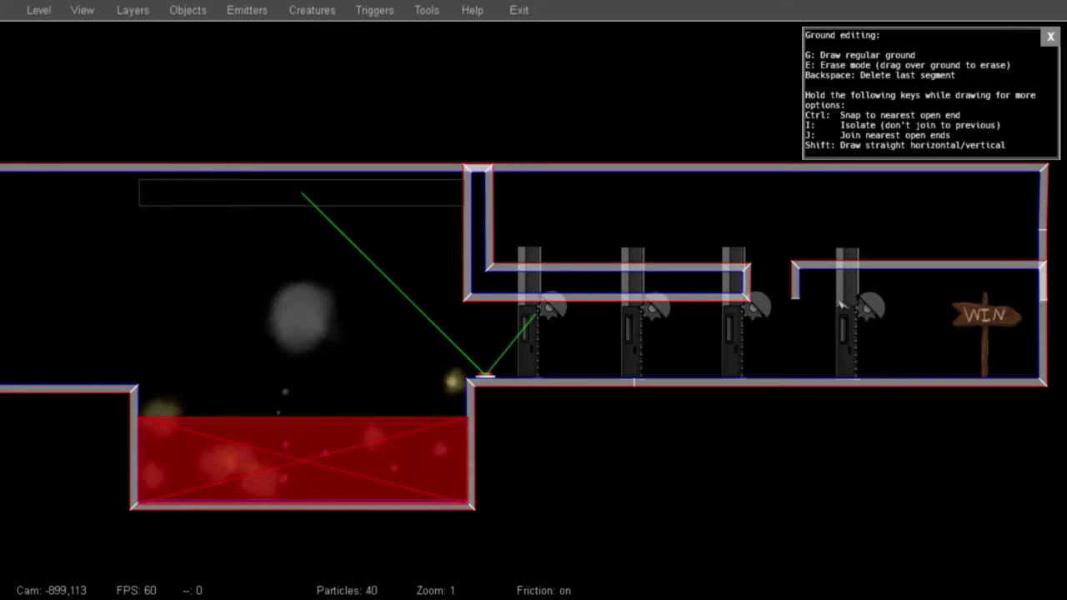
{"action": "key", "text": "j"}
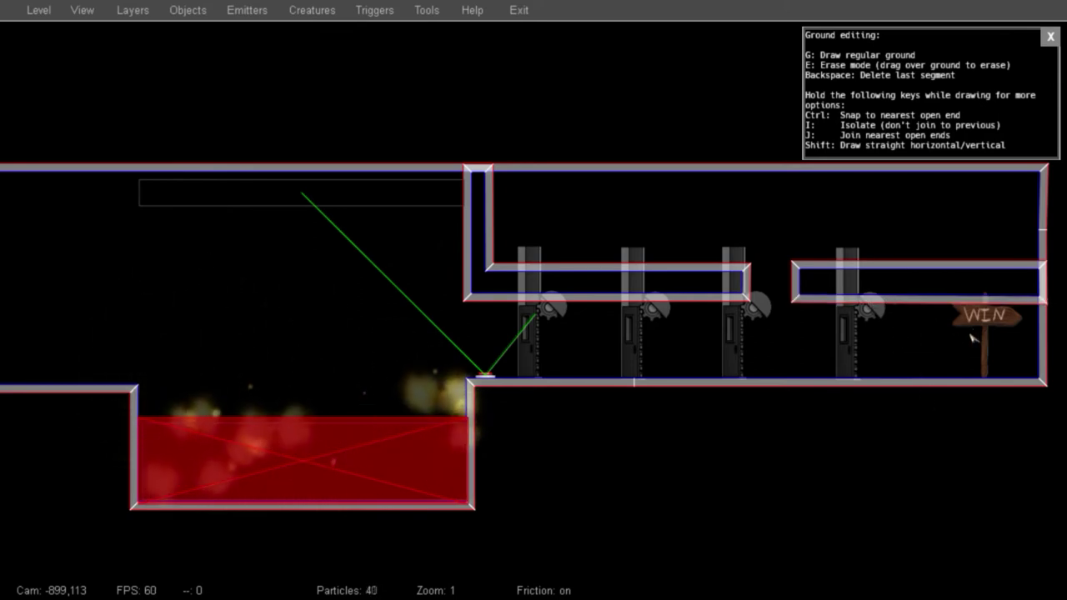
{"action": "key", "text": "Escape"}
Move the goal sign slightly lower and closer to the end wall
{"action": "key", "text": "o"}
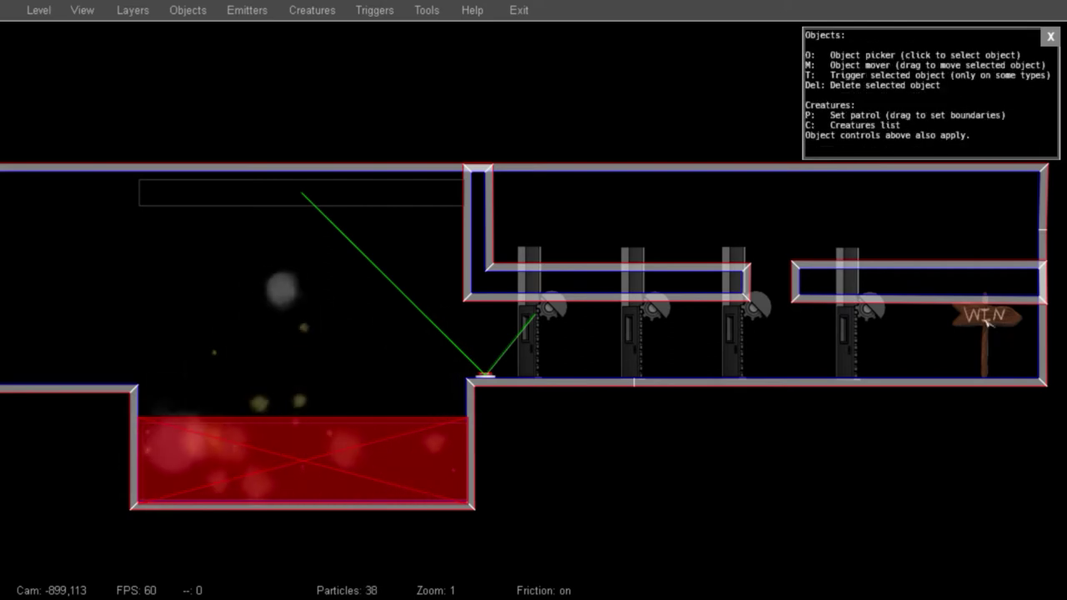
{"action": "left_click_drag", "start_coordinate": [981, 311], "coordinate": [987, 324]}
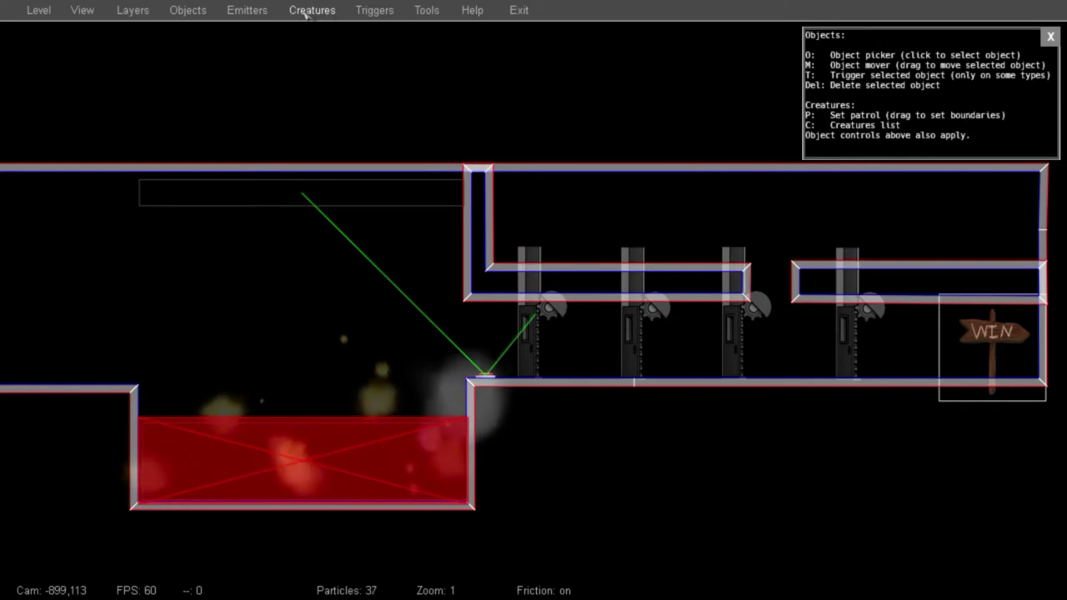
Place a Stationary Shooter on the floor between the last door and the goal, with a shoot interval of 500
{"action": "left_click", "coordinate": [306, 11]}
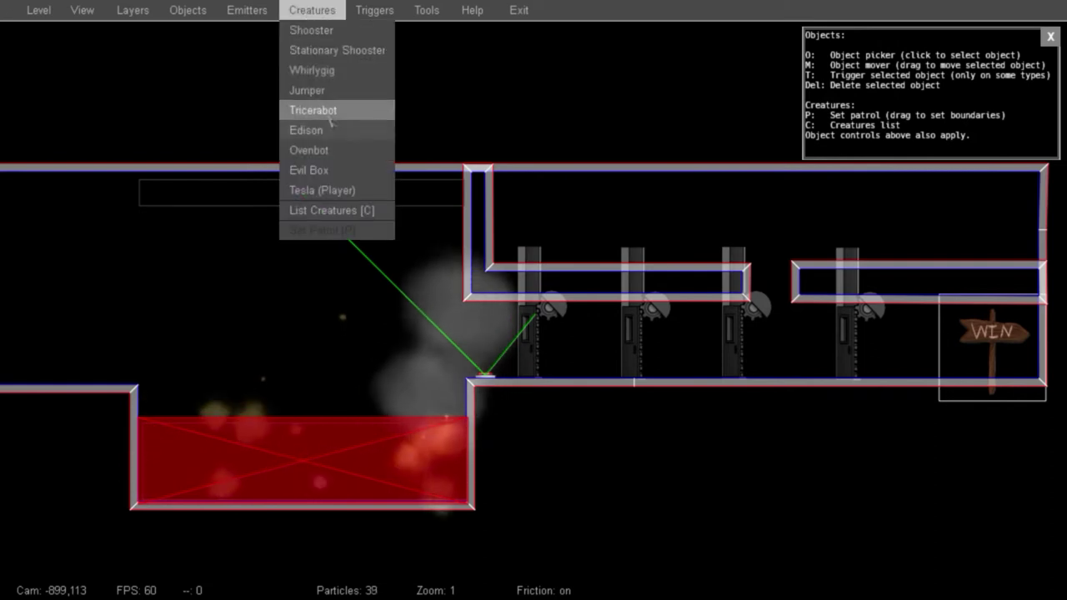
{"action": "left_click", "coordinate": [319, 51]}
{"action": "left_click", "coordinate": [907, 359]}
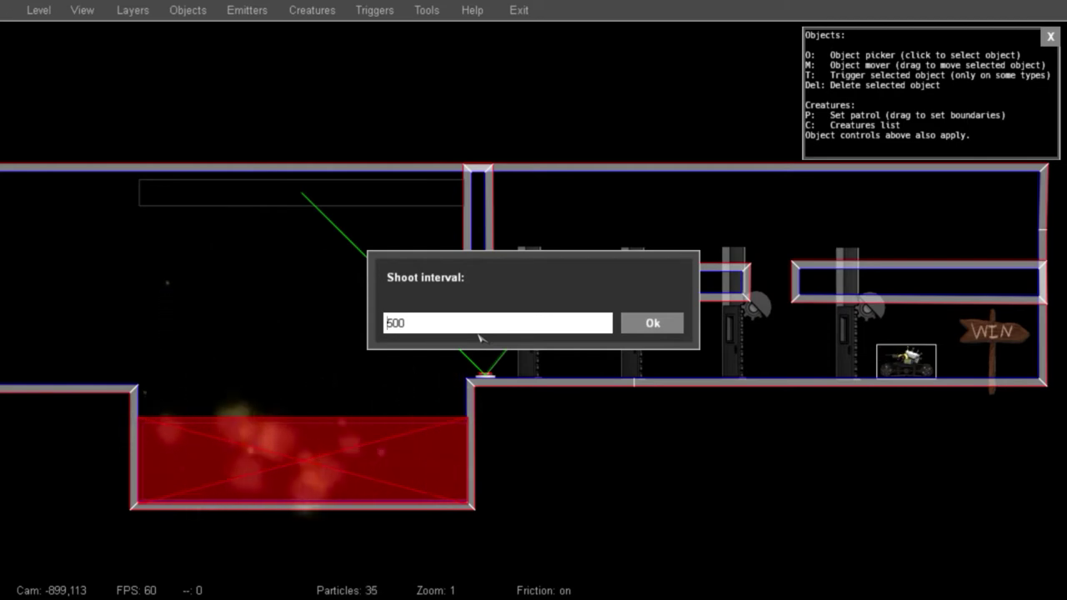
{"action": "left_click", "coordinate": [646, 323]}
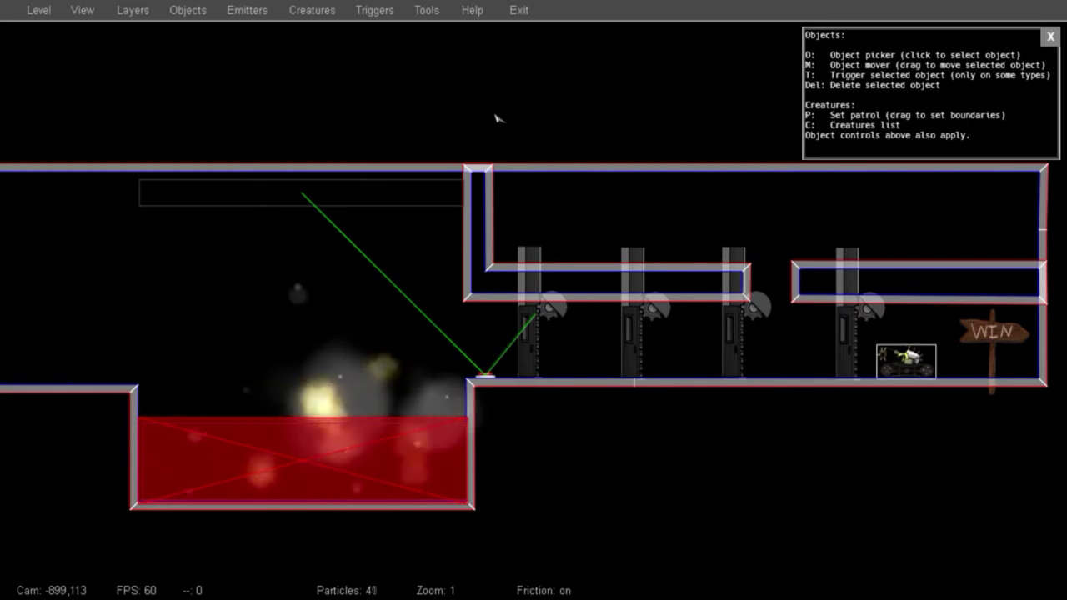
Draw a sensor over each of the first three doors, from the floor up to the ground block
{"action": "left_click", "coordinate": [384, 16]}
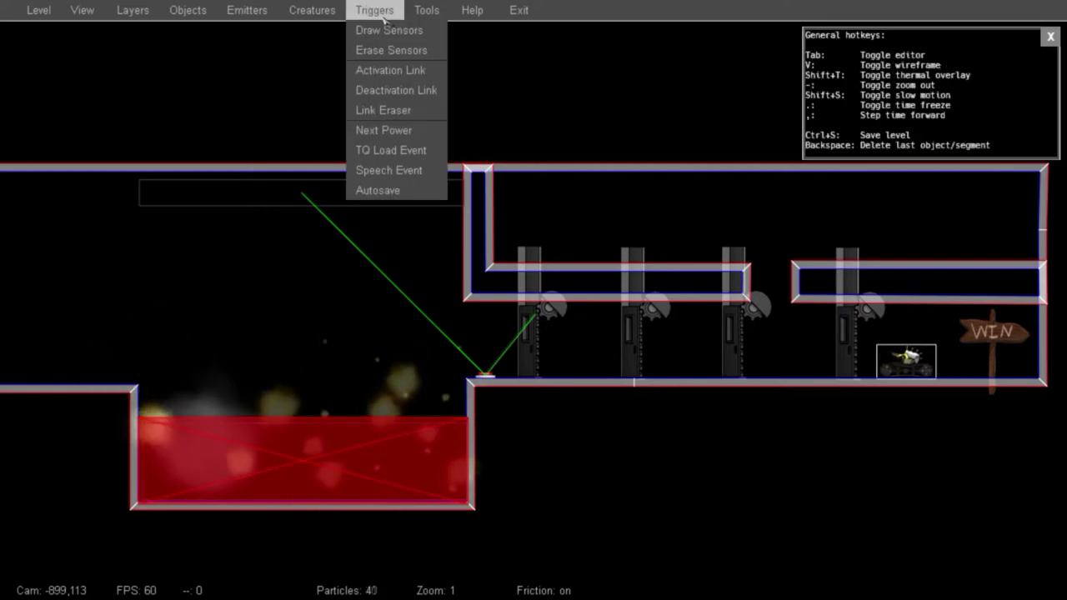
{"action": "left_click", "coordinate": [417, 33]}
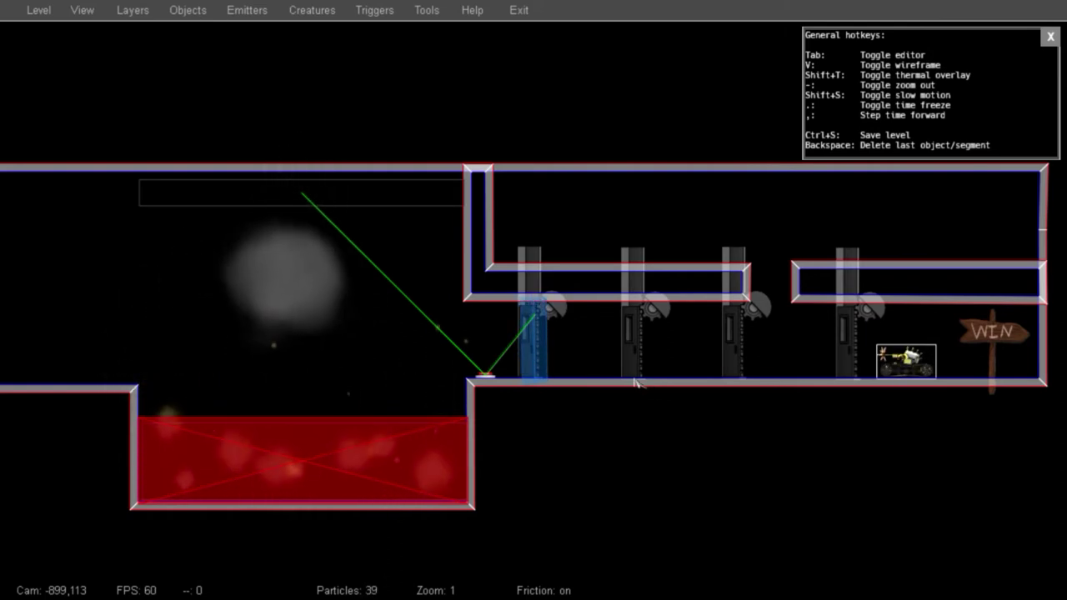
{"action": "left_click_drag", "start_coordinate": [635, 384], "coordinate": [634, 296]}
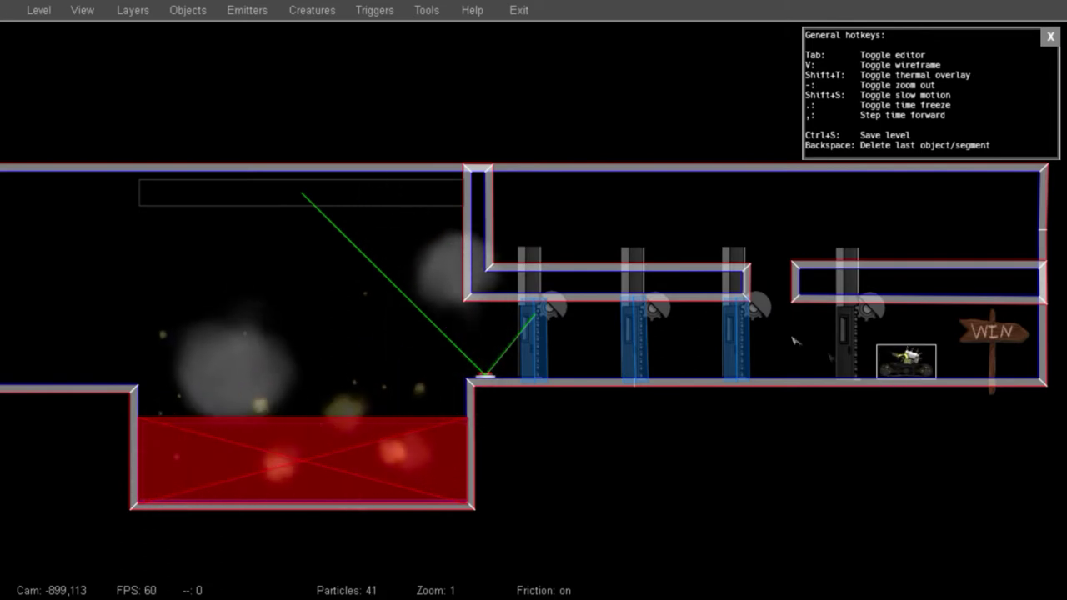
Create Activation Links from each door sensor to the next door, plus one from the third sensor to the Stationary Shooter
{"action": "left_click", "coordinate": [374, 10]}
{"action": "left_click", "coordinate": [398, 70]}
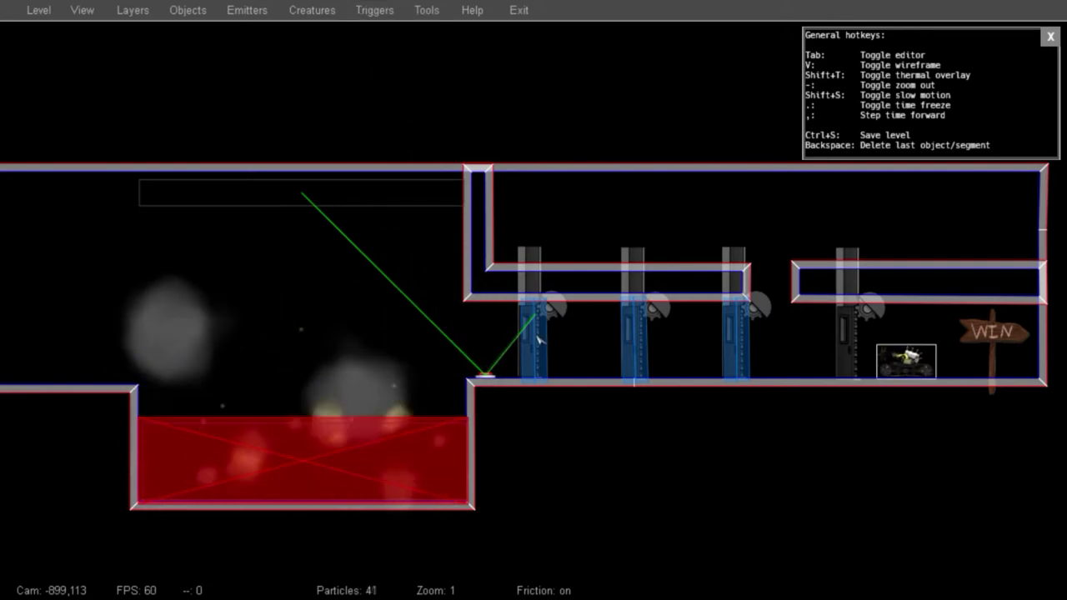
{"action": "left_click", "coordinate": [533, 339]}
{"action": "left_click", "coordinate": [631, 332]}
{"action": "left_click", "coordinate": [631, 332]}
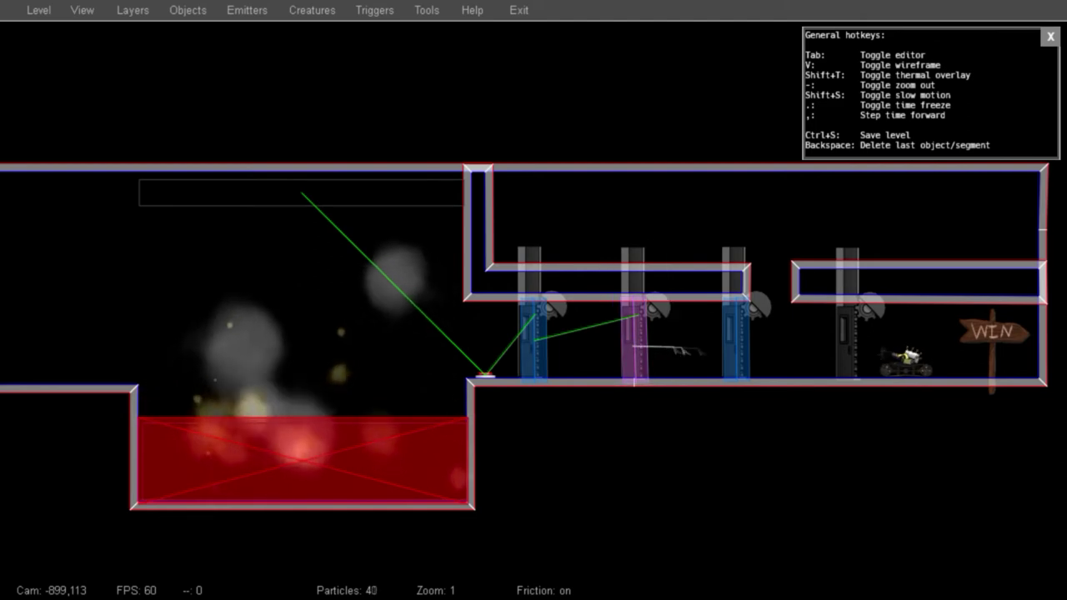
{"action": "left_click", "coordinate": [736, 350]}
{"action": "left_click", "coordinate": [737, 350]}
{"action": "left_click", "coordinate": [851, 346]}
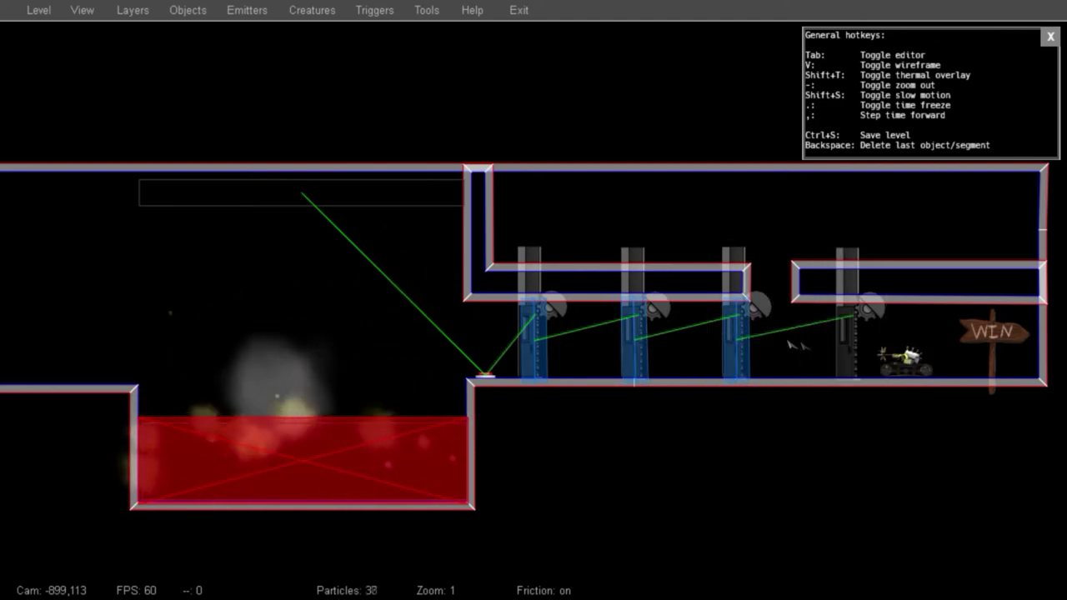
{"action": "left_click", "coordinate": [741, 347]}
{"action": "left_click", "coordinate": [912, 372]}
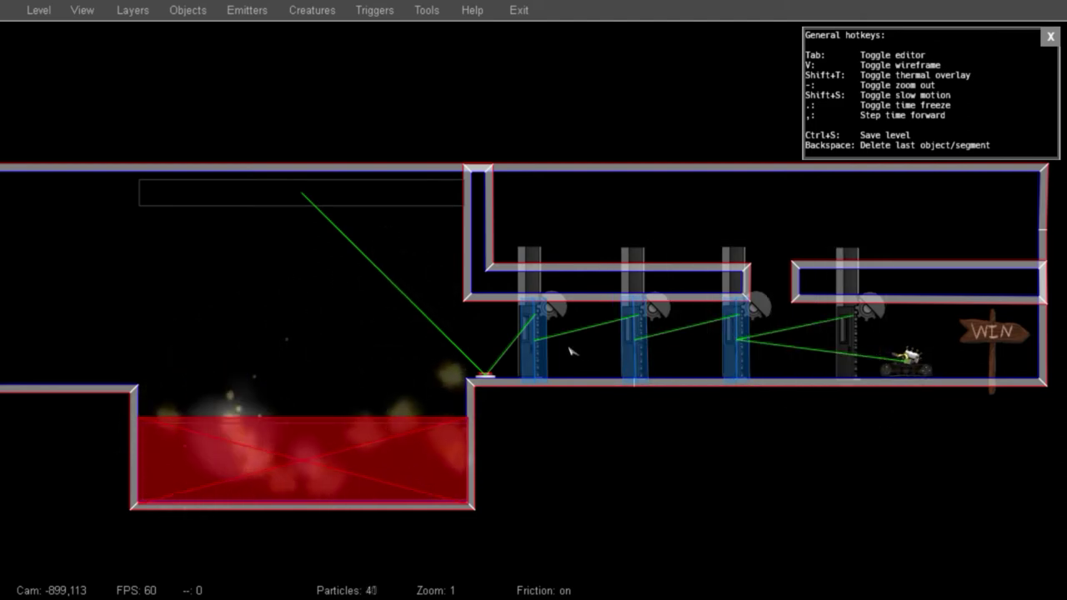
Draw a ladder from the floor through the gap between the two ground blocks, ending just below the ceiling
{"action": "left_click", "coordinate": [426, 10]}
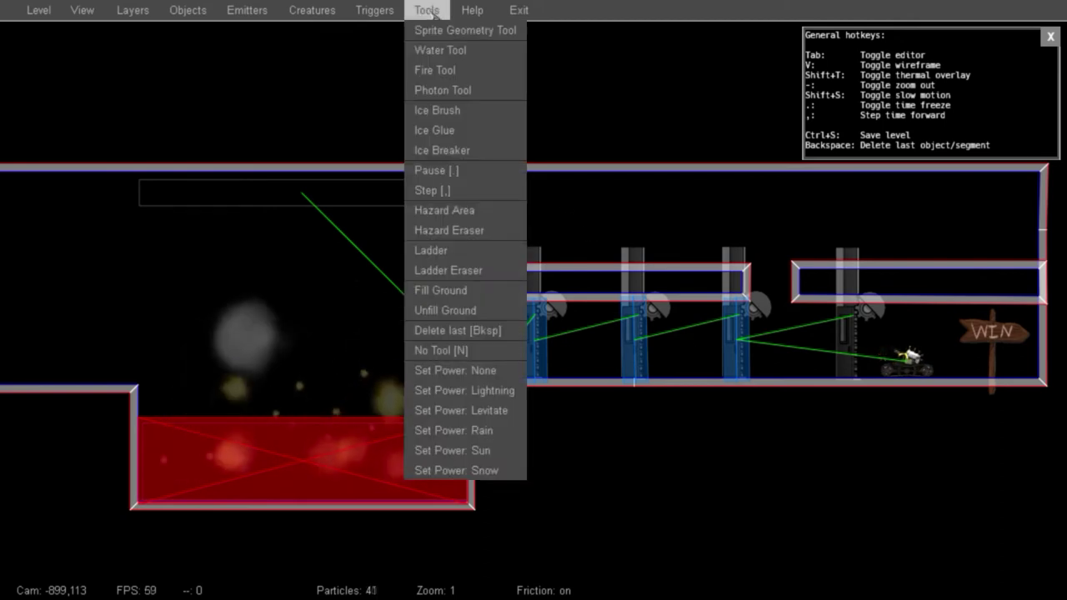
{"action": "left_click", "coordinate": [466, 251]}
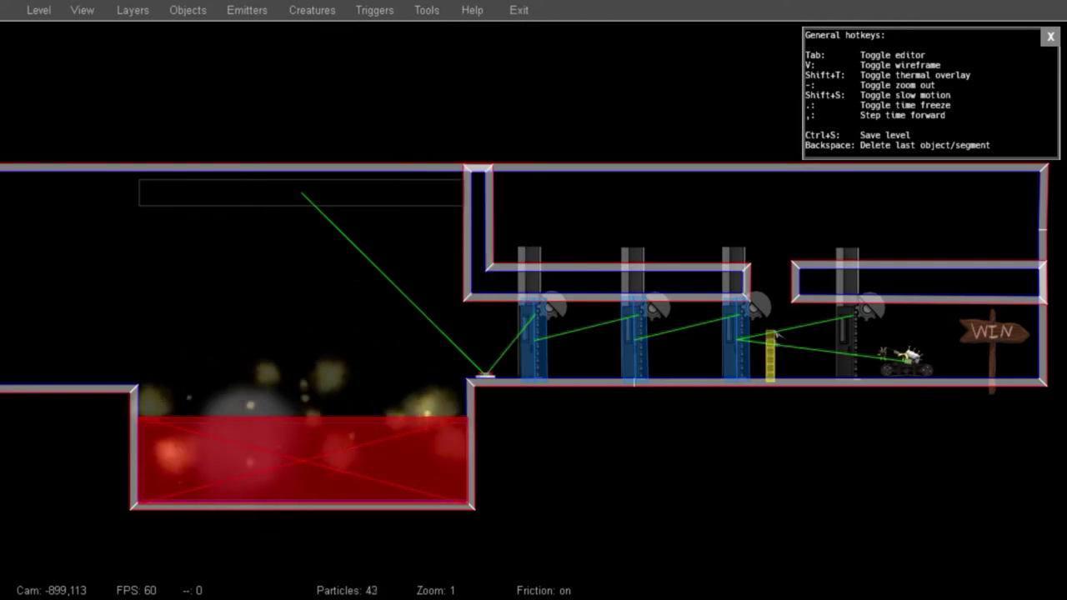
{"action": "left_click_drag", "start_coordinate": [781, 242], "coordinate": [783, 200]}
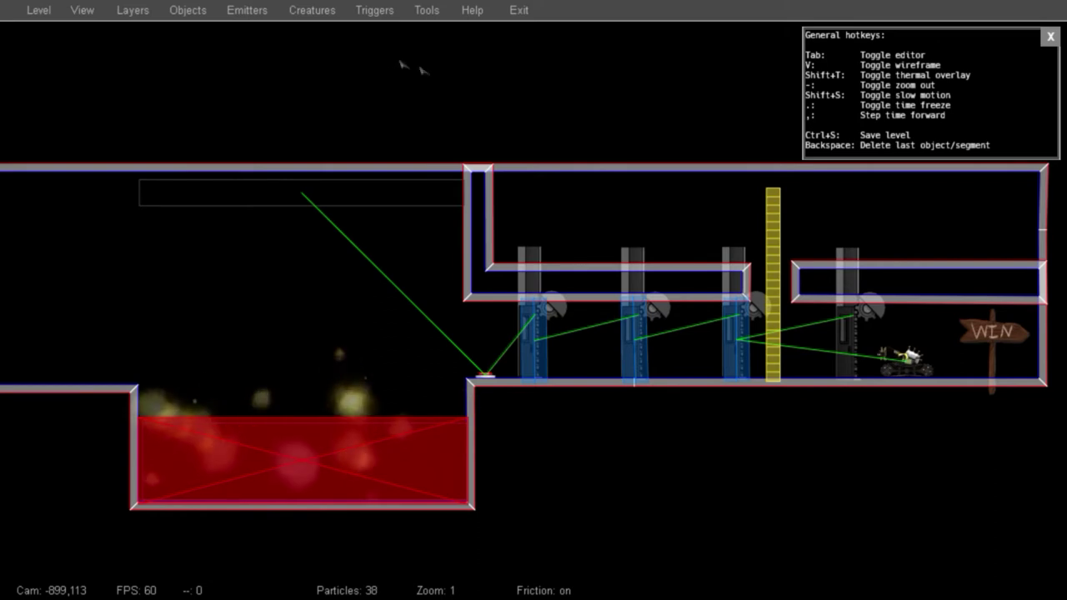
Place a metal block on the floor beside the goal post and a Button on the floor between the shooter and the goal
{"action": "left_click", "coordinate": [185, 10]}
{"action": "left_click", "coordinate": [195, 30]}
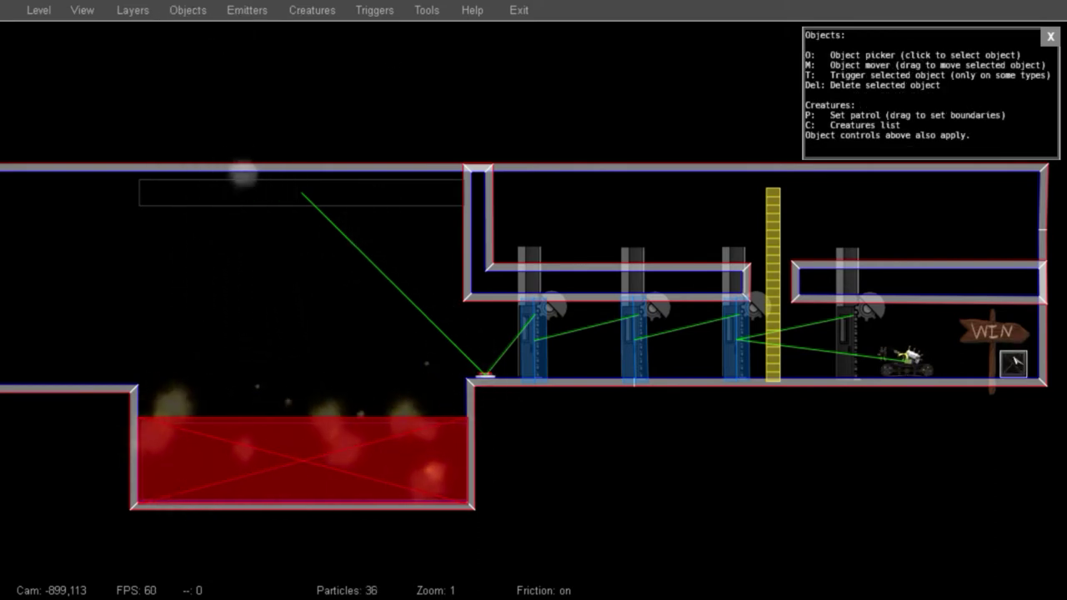
{"action": "left_click", "coordinate": [188, 10]}
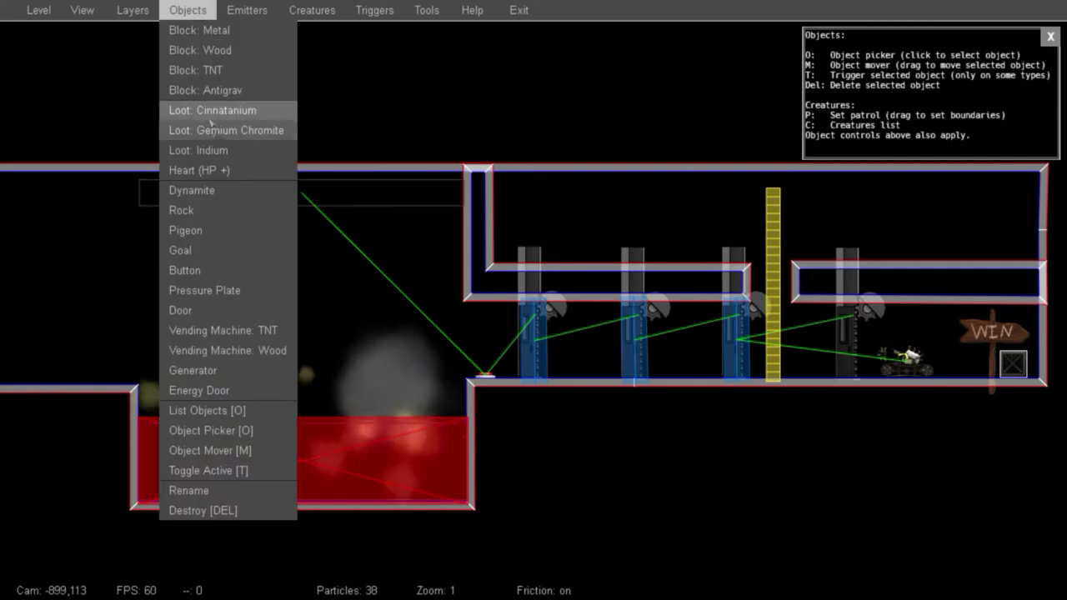
{"action": "left_click", "coordinate": [218, 268]}
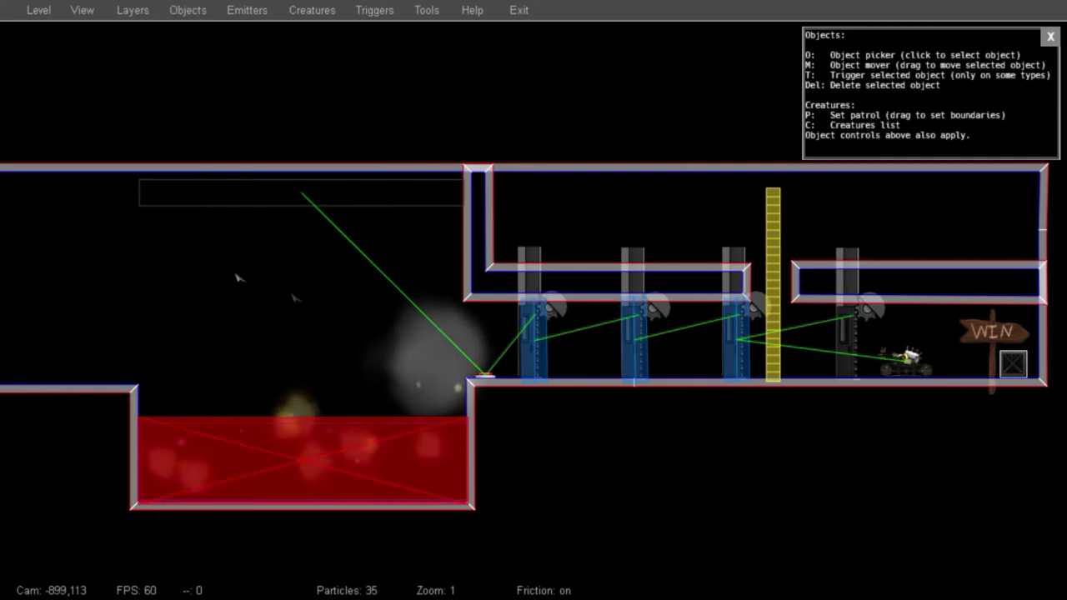
{"action": "left_click", "coordinate": [954, 377]}
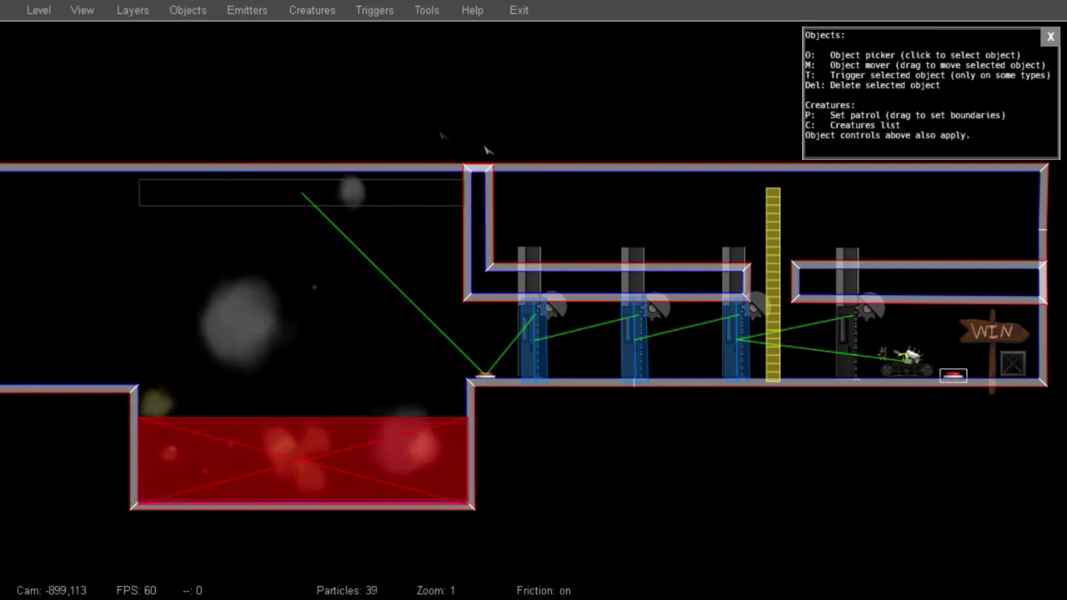
Place Dynamite on the floor between the Stationary Shooter and the button
{"action": "left_click", "coordinate": [313, 12]}
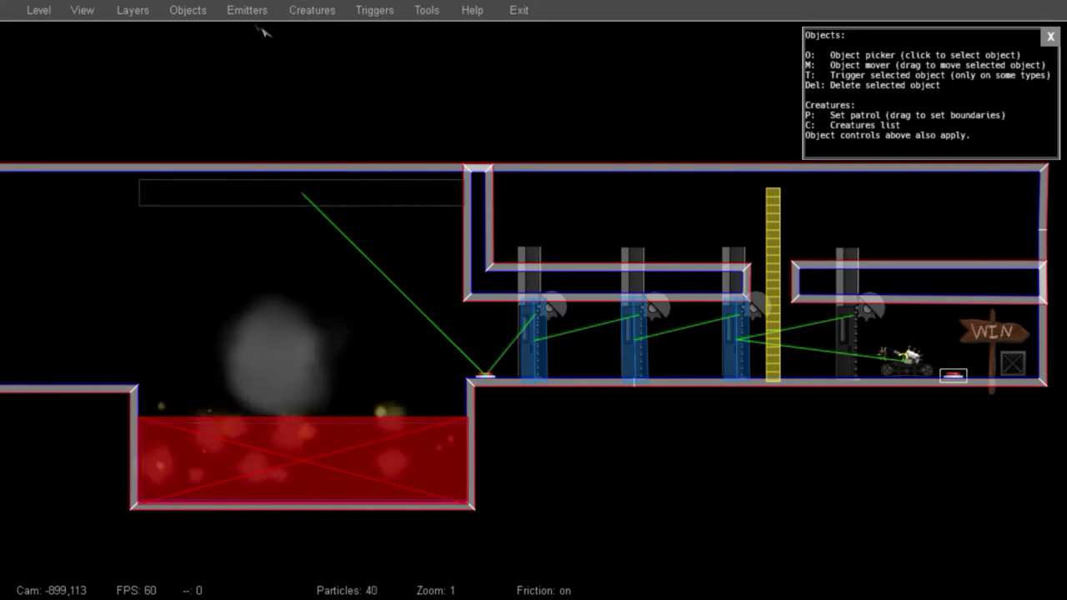
{"action": "left_click", "coordinate": [188, 10]}
{"action": "left_click", "coordinate": [226, 194]}
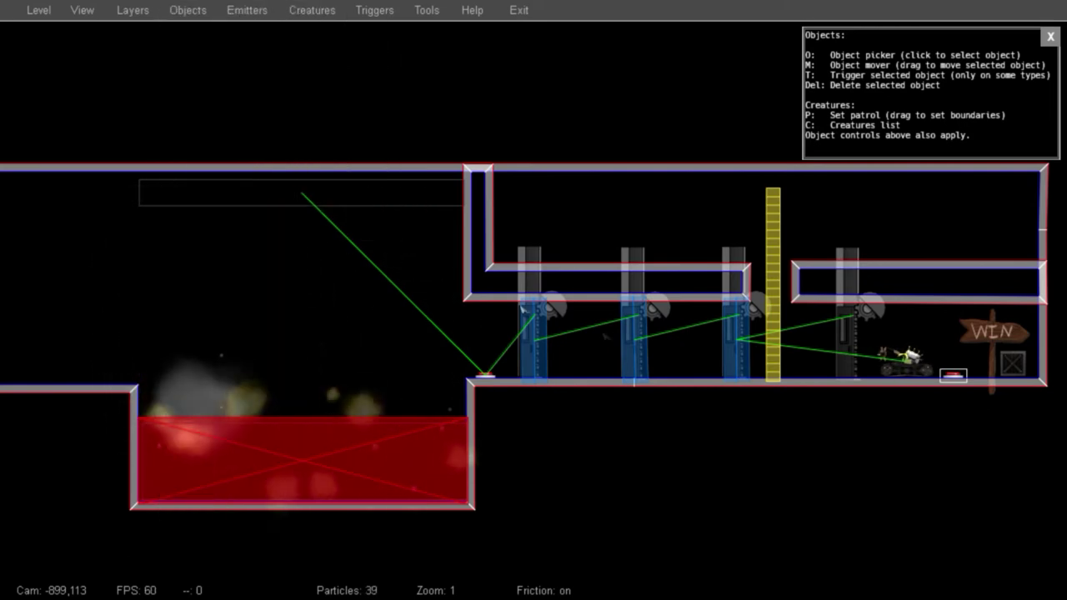
{"action": "left_click", "coordinate": [932, 371]}
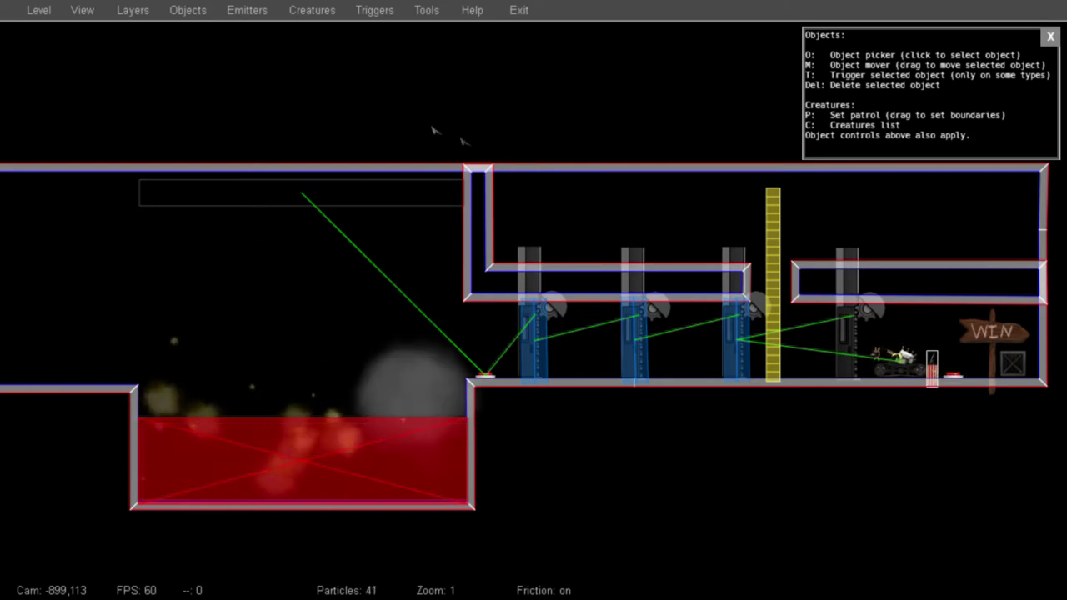
Create an Activation Link from the button near the goal to the dynamite
{"action": "left_click", "coordinate": [374, 10]}
{"action": "left_click", "coordinate": [400, 68]}
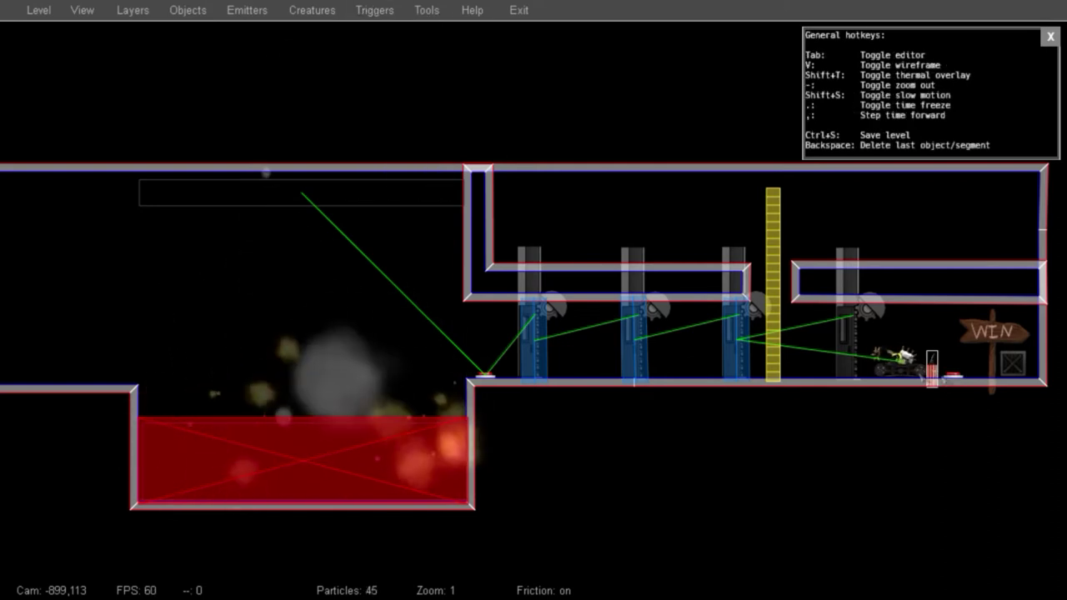
{"action": "left_click", "coordinate": [958, 377]}
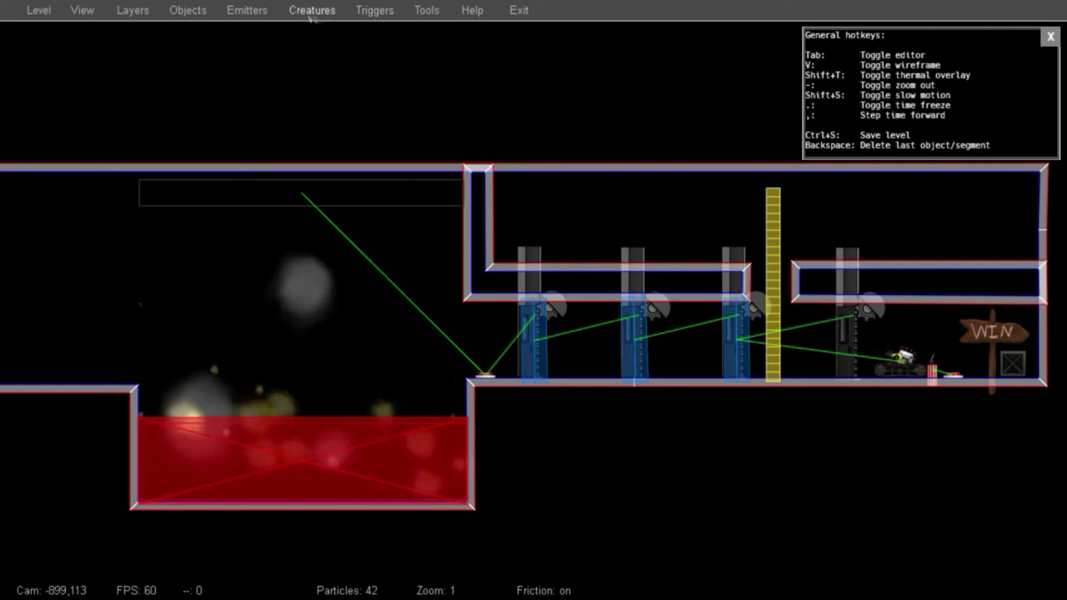
Place a TQ Load Event inside the ground block above the goal, with level2.tq as its filename
{"action": "left_click", "coordinate": [372, 11]}
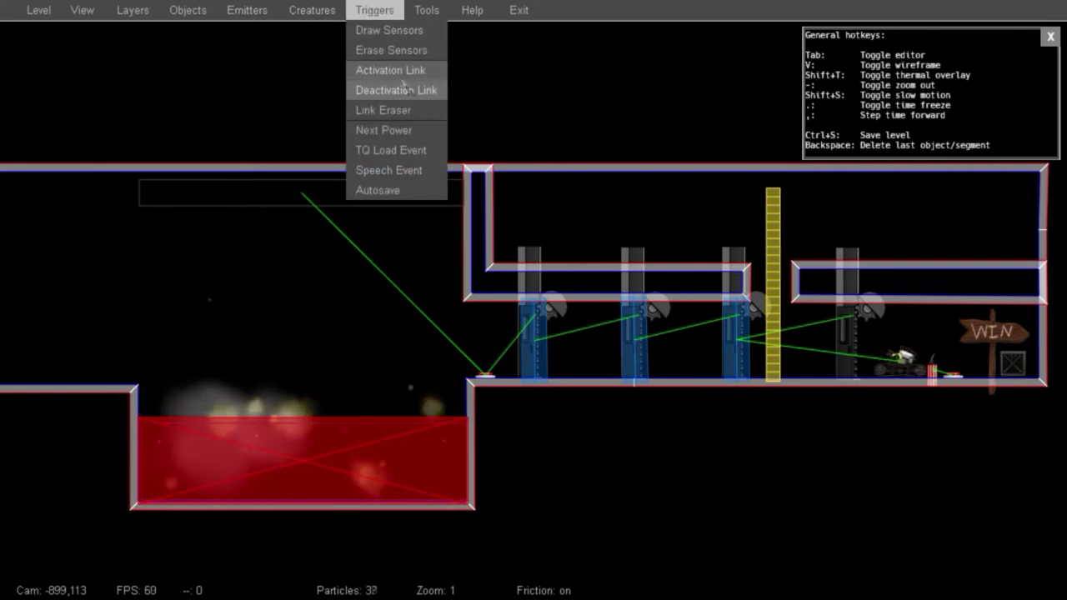
{"action": "left_click", "coordinate": [417, 151]}
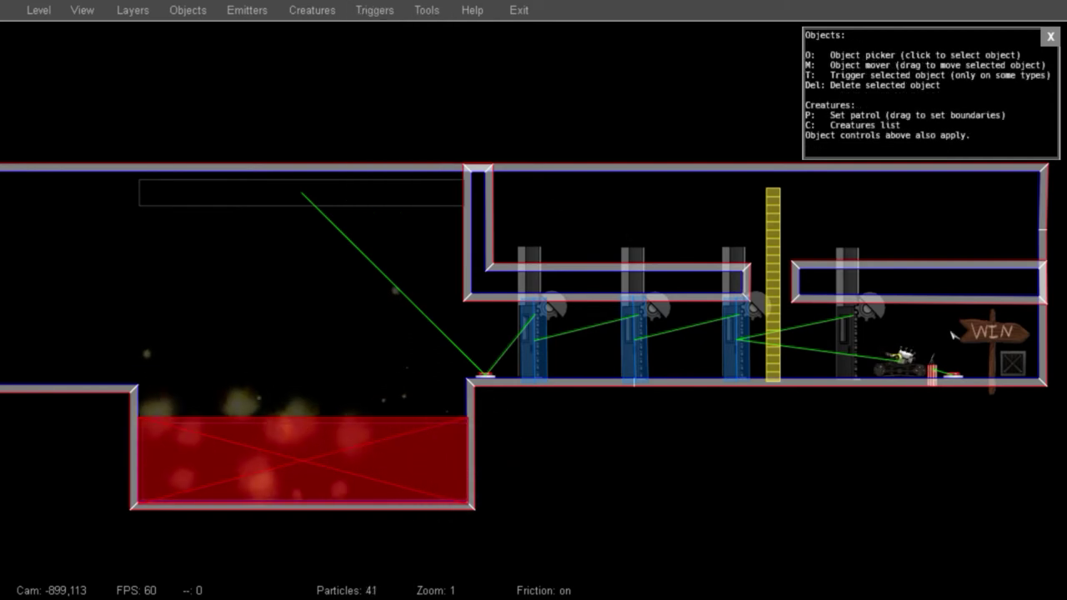
{"action": "left_click", "coordinate": [1007, 286]}
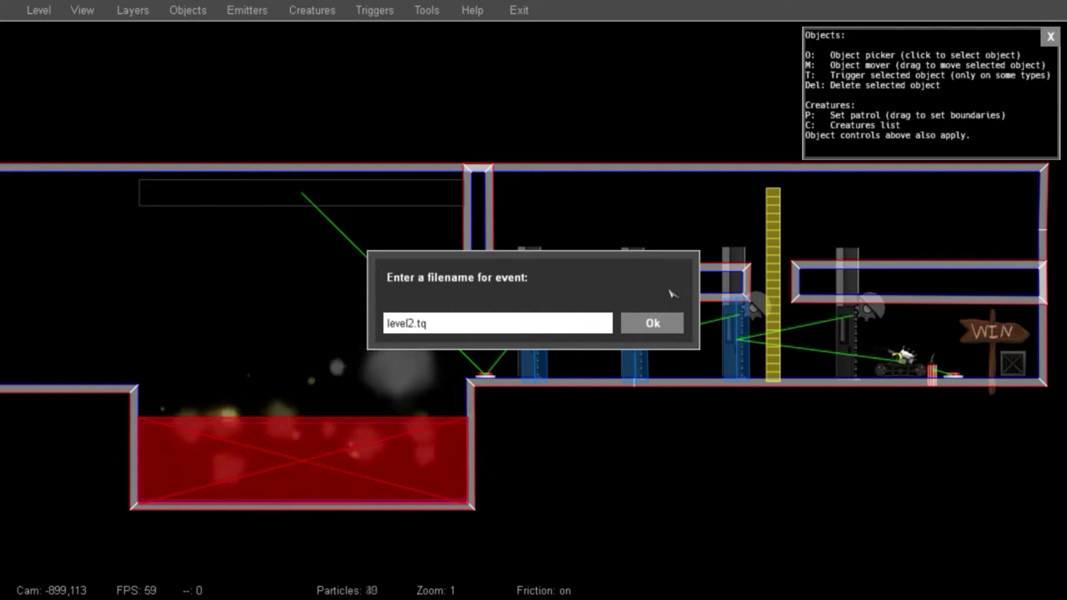
{"action": "left_click", "coordinate": [630, 325]}
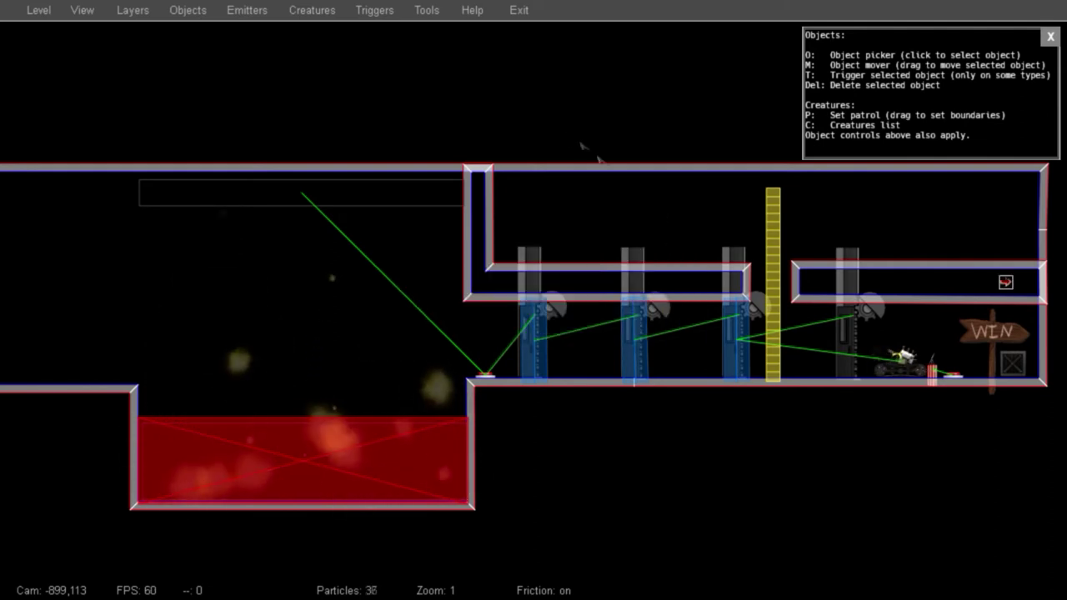
Draw a floor-to-ceiling sensor just before the WIN sign and create an Activation Link from it to the load event
{"action": "left_click", "coordinate": [379, 4]}
{"action": "left_click", "coordinate": [387, 15]}
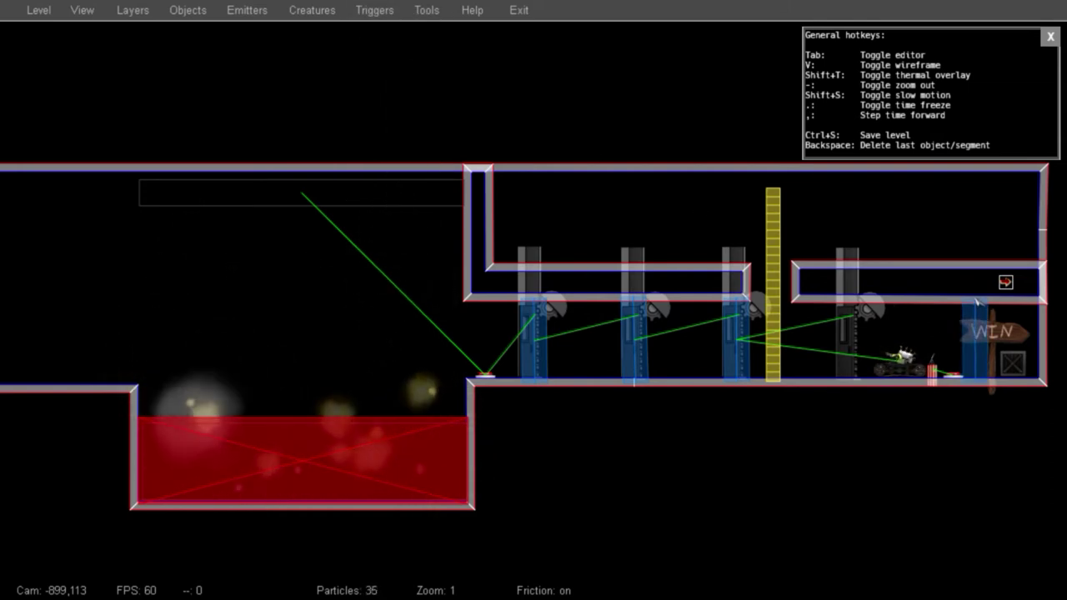
{"action": "left_click", "coordinate": [375, 11]}
{"action": "left_click", "coordinate": [390, 70]}
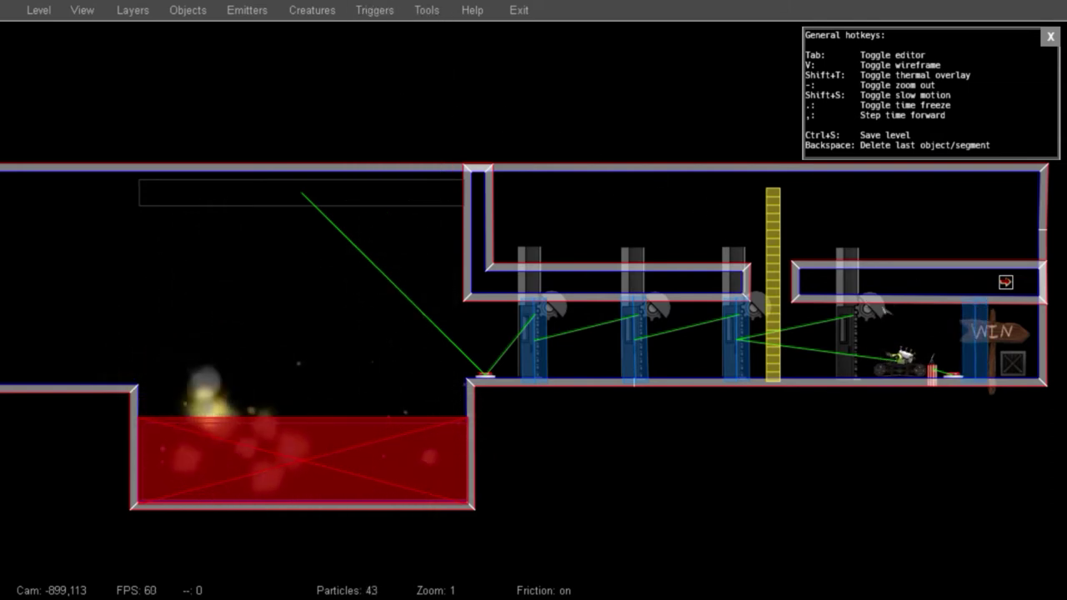
{"action": "left_click", "coordinate": [977, 354]}
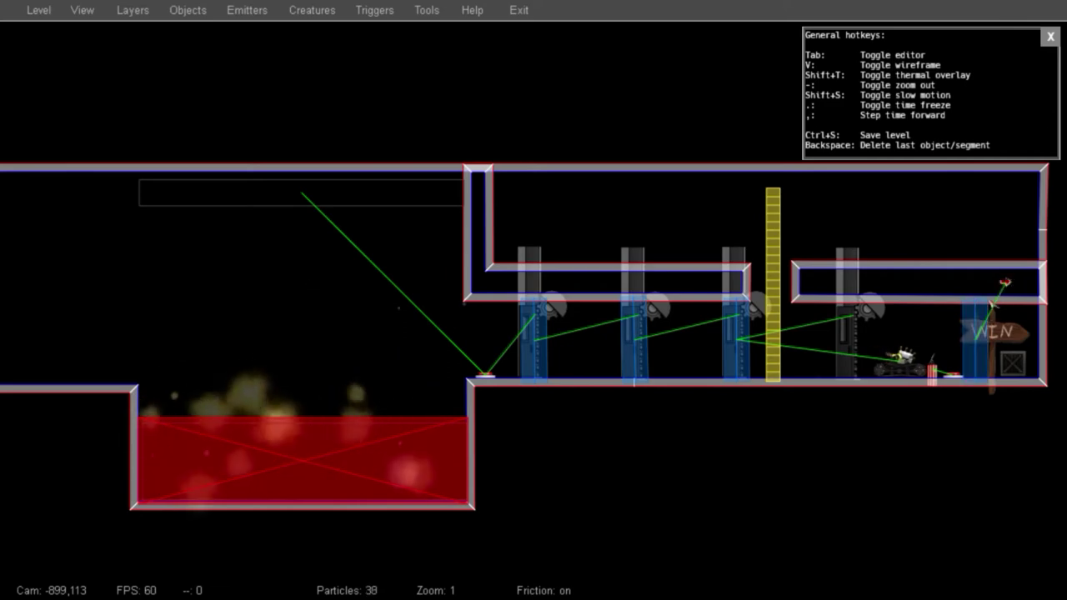
Set the level's temperature to 0
{"action": "middle_click_drag", "start_coordinate": [239, 327], "coordinate": [466, 339]}
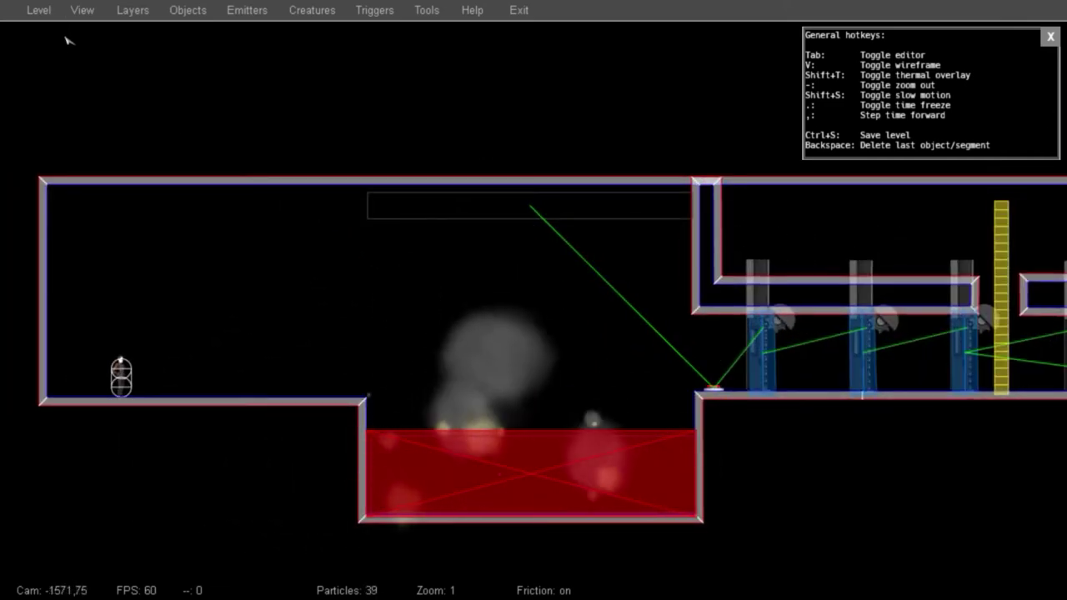
{"action": "left_click", "coordinate": [40, 10]}
{"action": "left_click", "coordinate": [75, 147]}
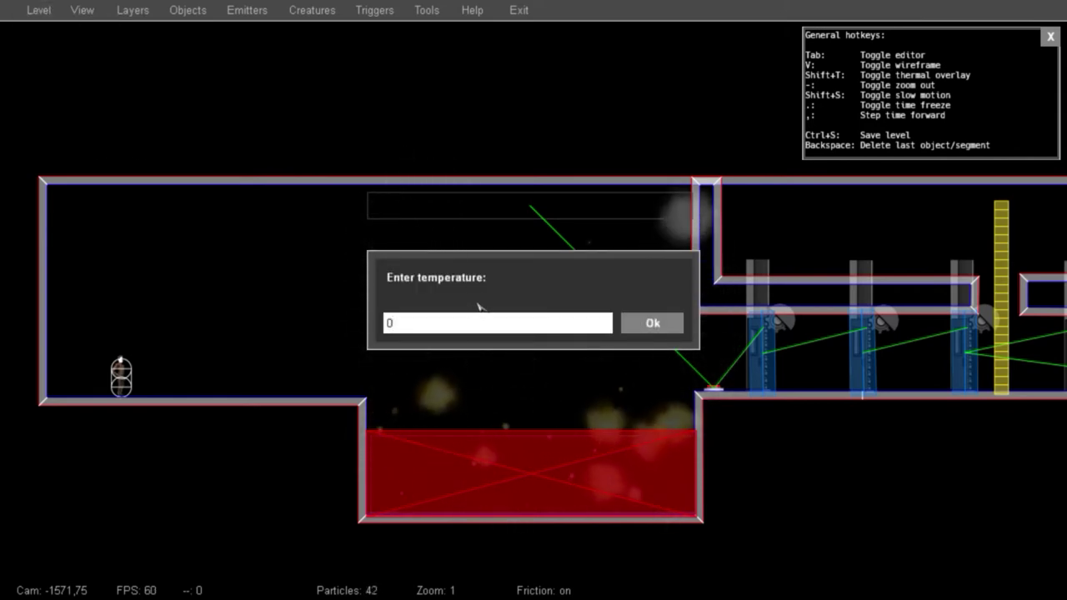
{"action": "left_click", "coordinate": [669, 323]}
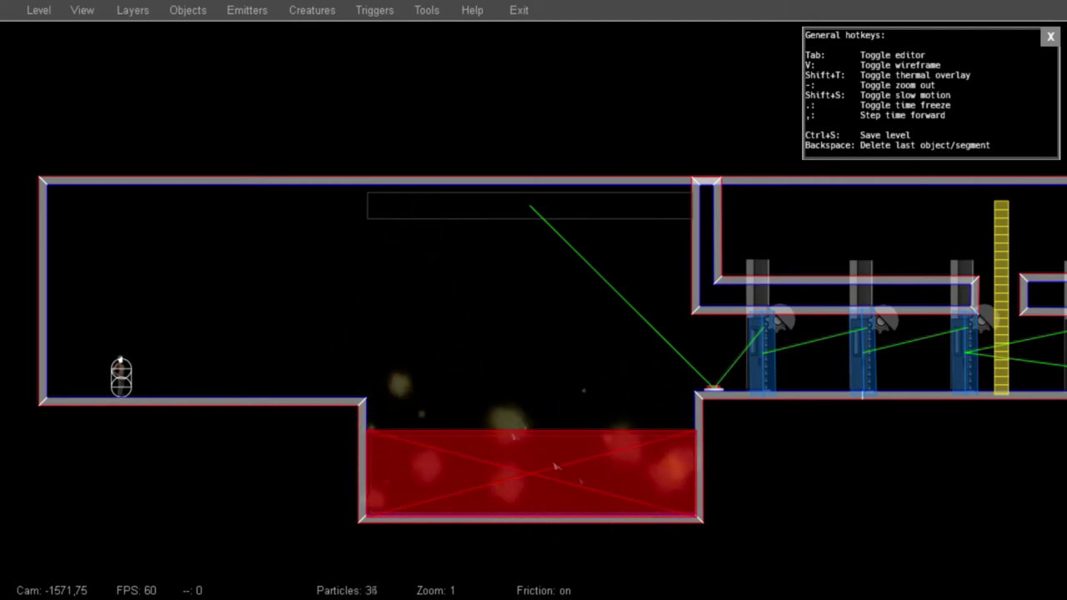
Place a TNT vending machine on the starting floor and move it against the end wall behind the player
{"action": "key", "text": "a"}
{"action": "key", "text": "s"}
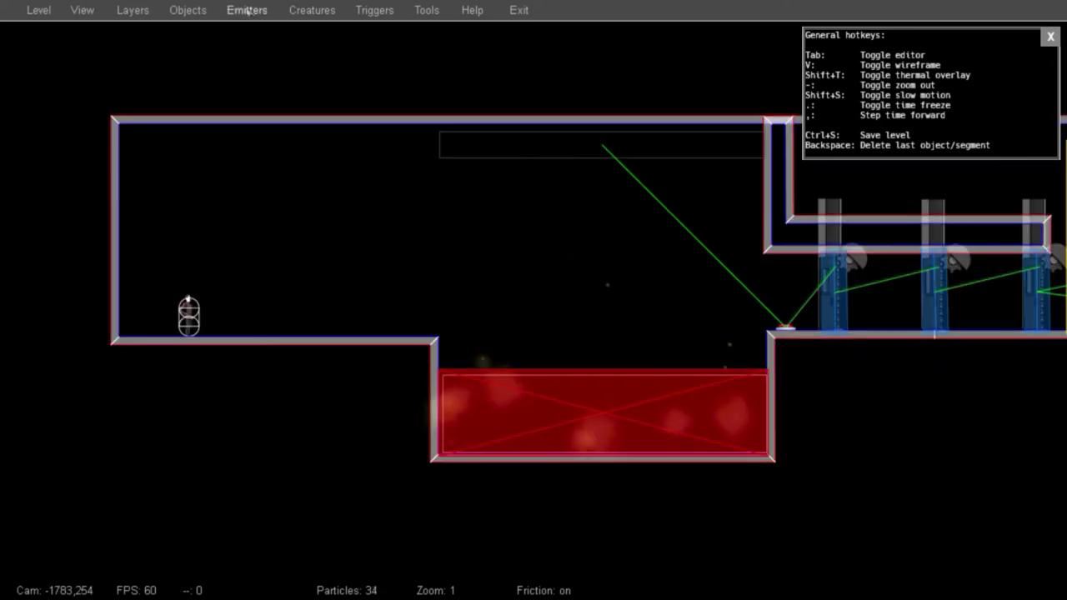
{"action": "left_click", "coordinate": [188, 10]}
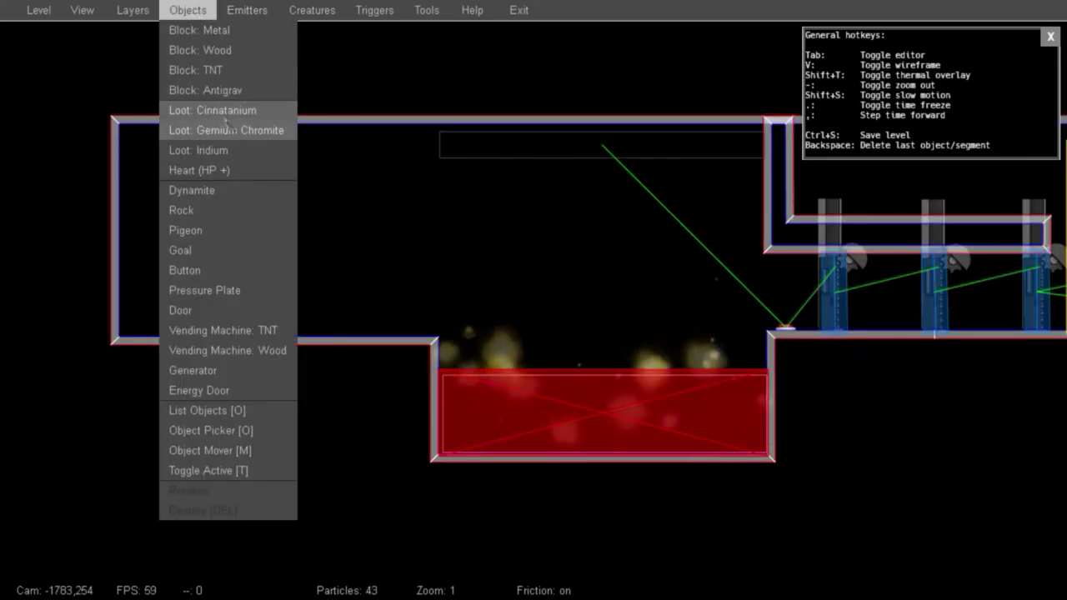
{"action": "left_click", "coordinate": [265, 330]}
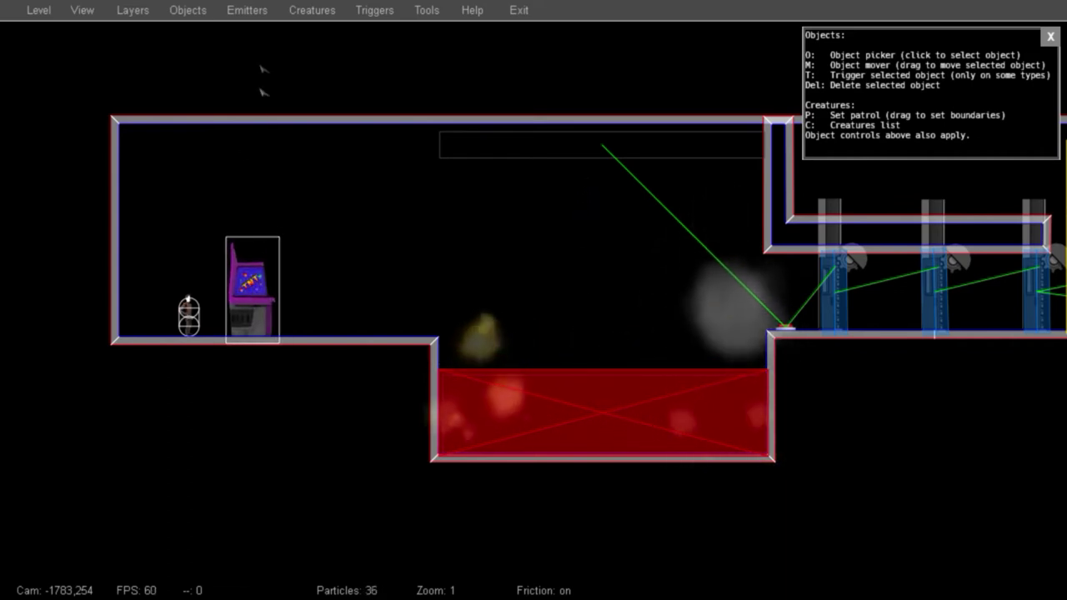
{"action": "left_click_drag", "start_coordinate": [255, 312], "coordinate": [145, 313]}
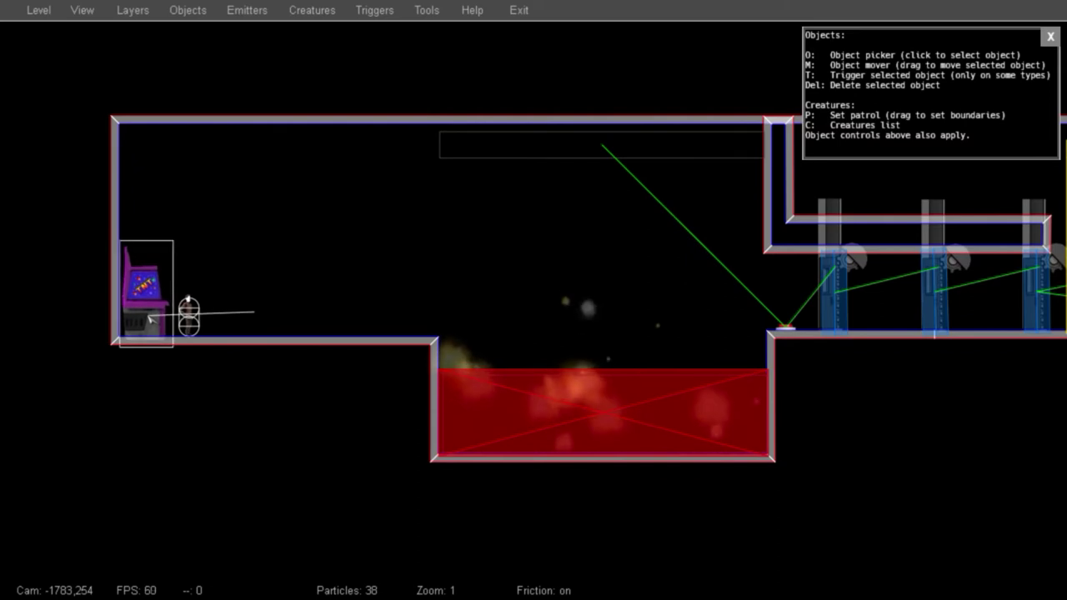
Place a Button on the floor between the player and the fire pit, and create an Activation Link from it to the TNT vending machine
{"action": "left_click", "coordinate": [189, 11]}
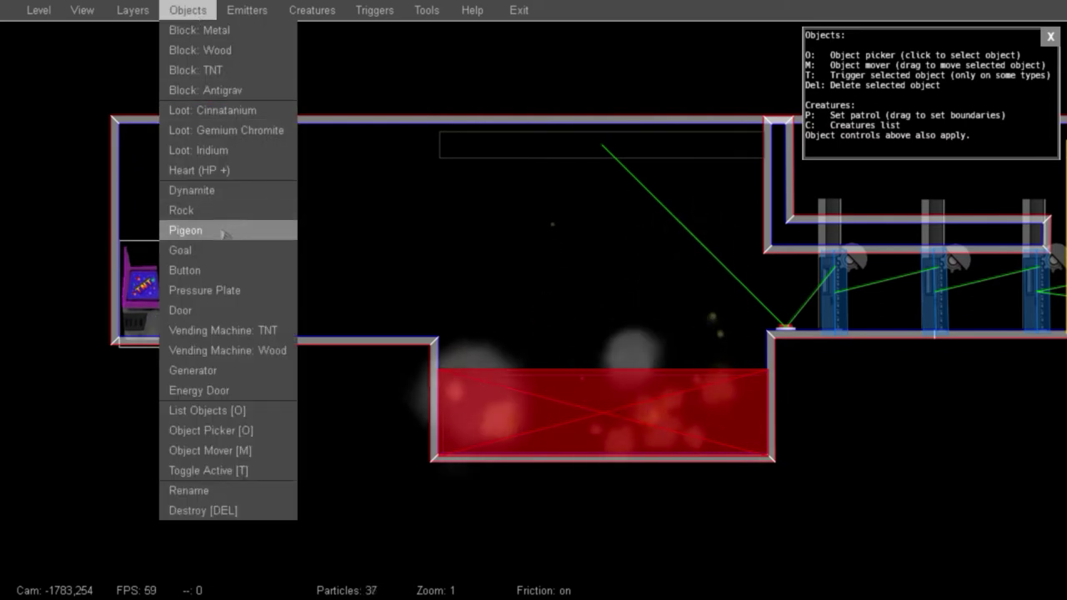
{"action": "left_click", "coordinate": [218, 271]}
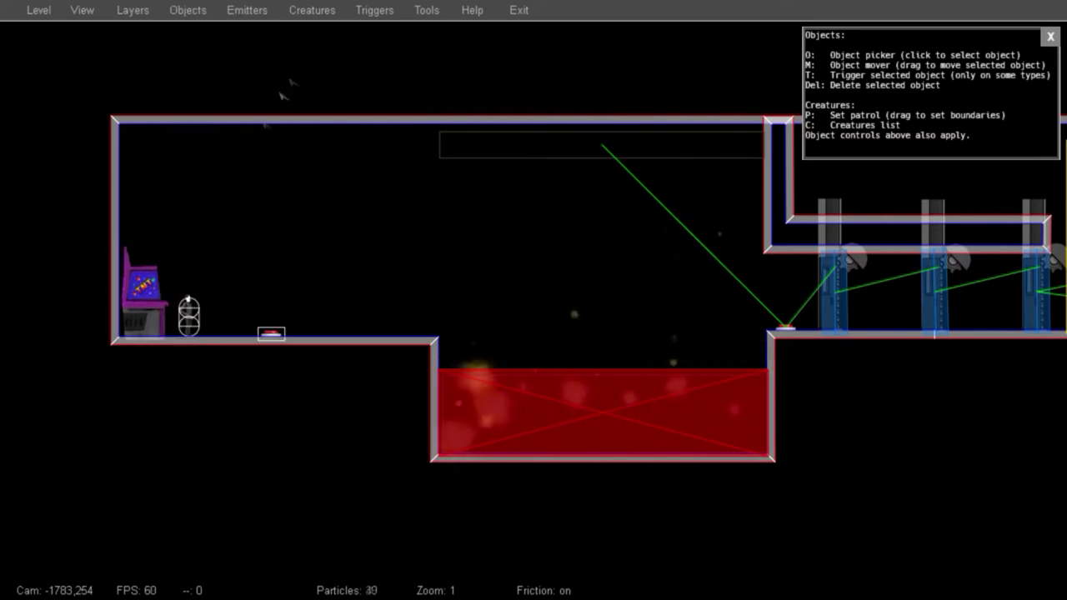
{"action": "left_click", "coordinate": [376, 11]}
{"action": "left_click", "coordinate": [387, 77]}
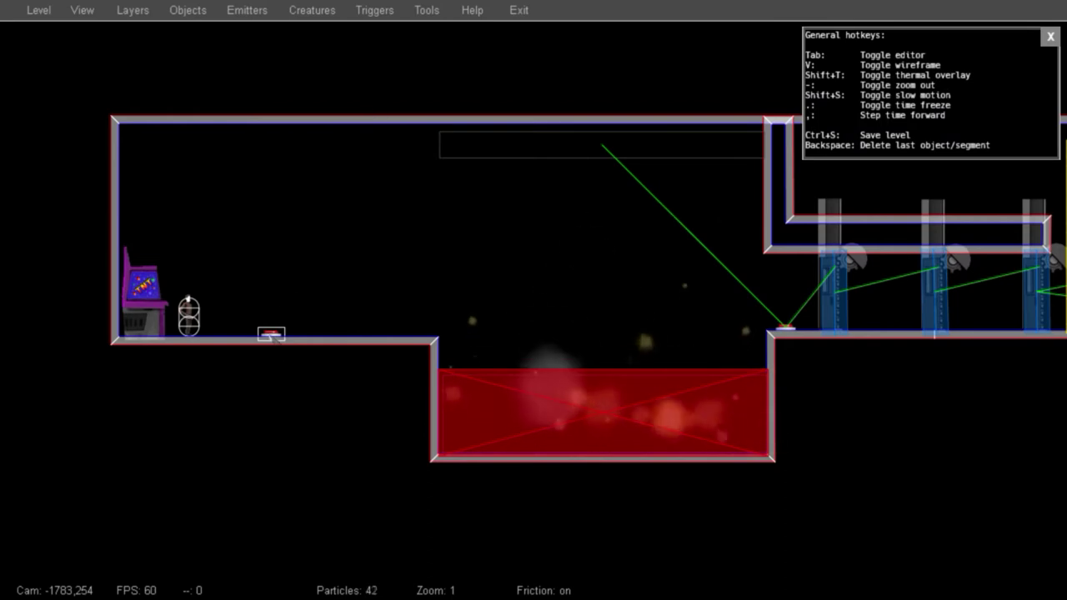
Set the player's power to Levitate and save the level
{"action": "left_click", "coordinate": [427, 10]}
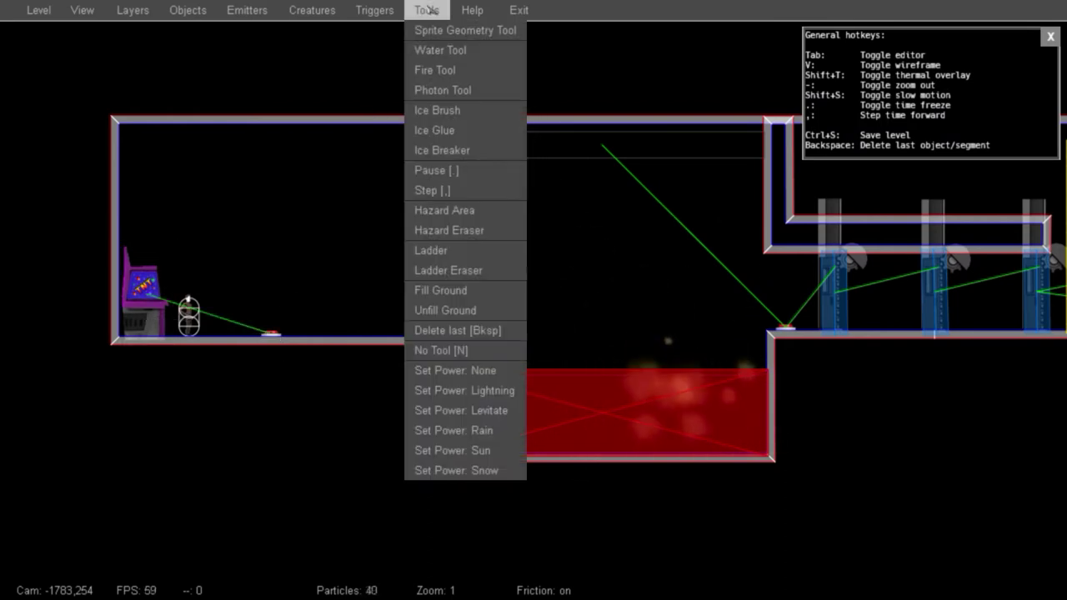
{"action": "left_click", "coordinate": [493, 411]}
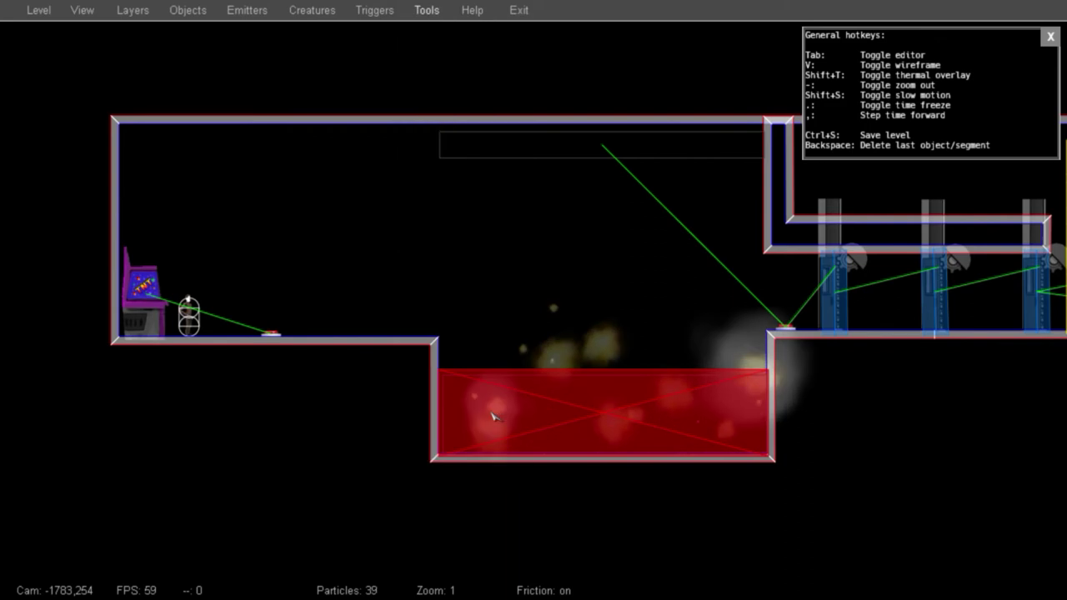
{"action": "left_click", "coordinate": [40, 11]}
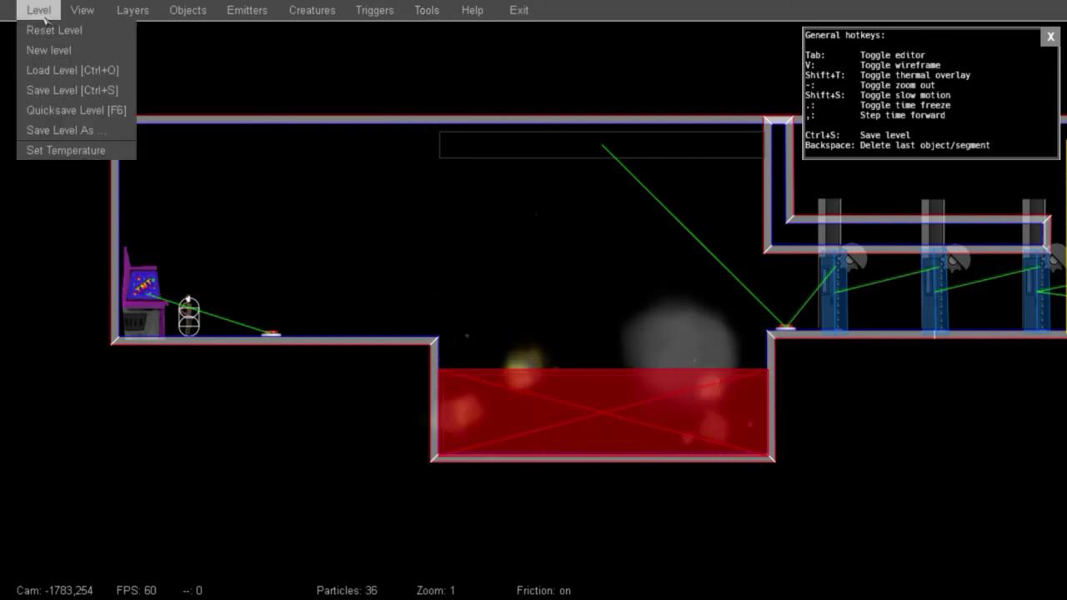
{"action": "left_click", "coordinate": [66, 91]}
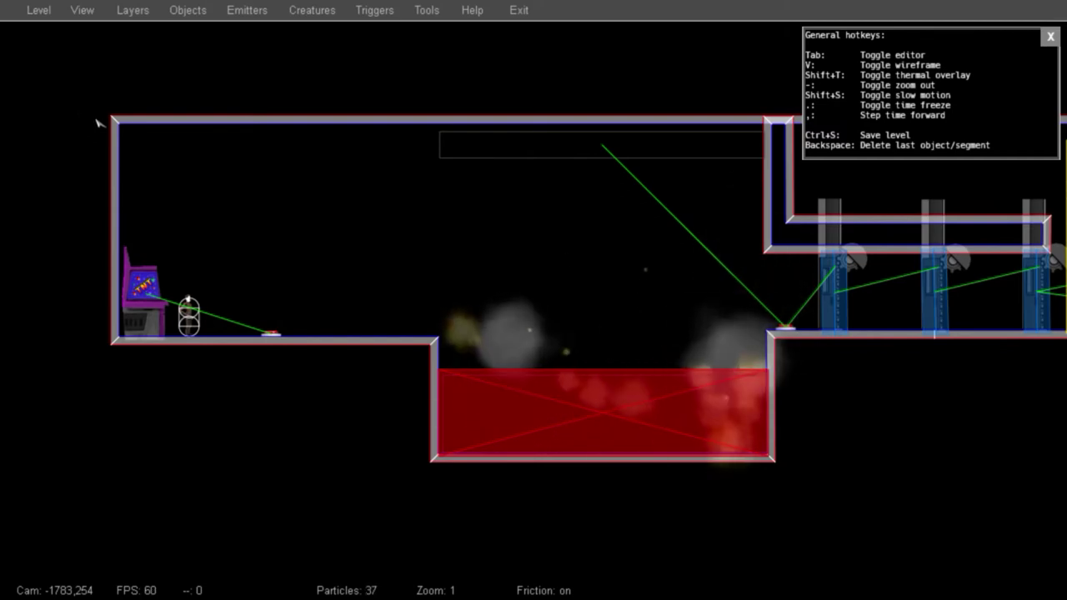
Play-test the start of the level: trigger the vending machine's button and levitate the dispensed TNT block towards the fire pit
{"action": "key", "text": "minus"}
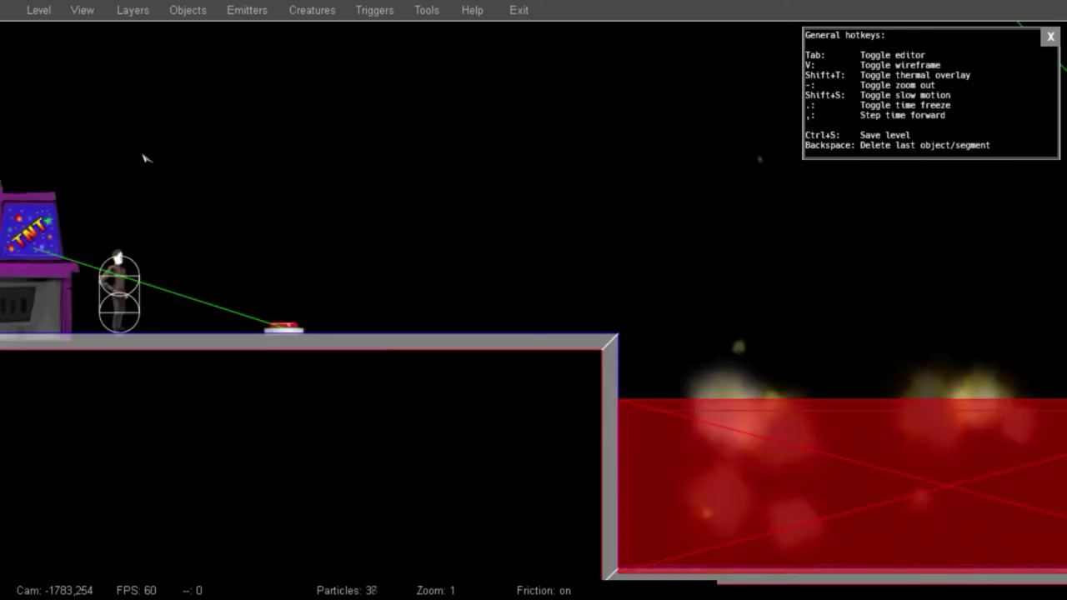
{"action": "key", "text": "Tab"}
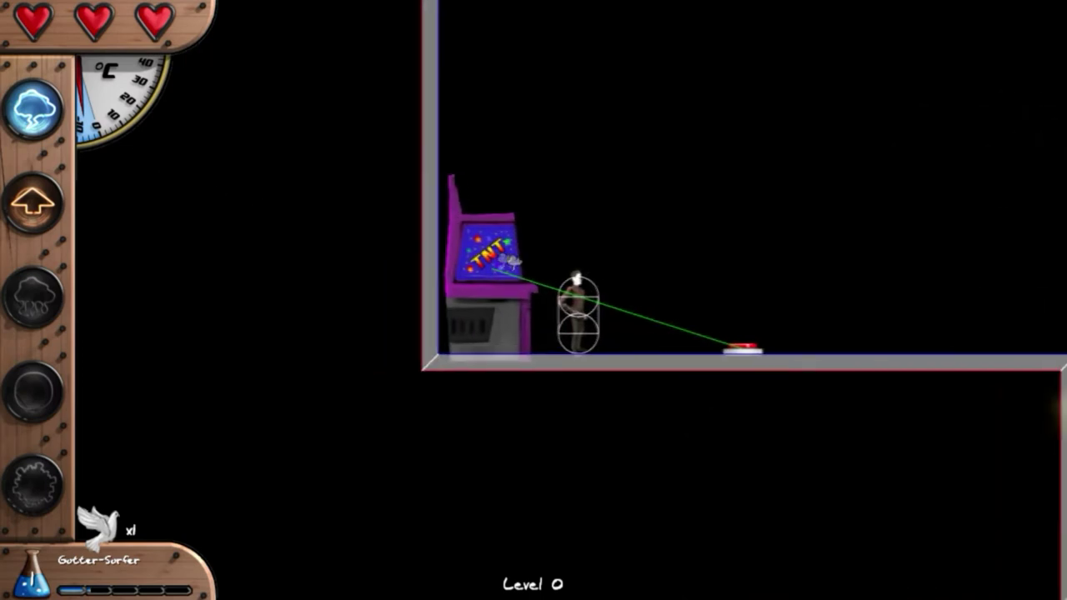
{"action": "key", "text": "2"}
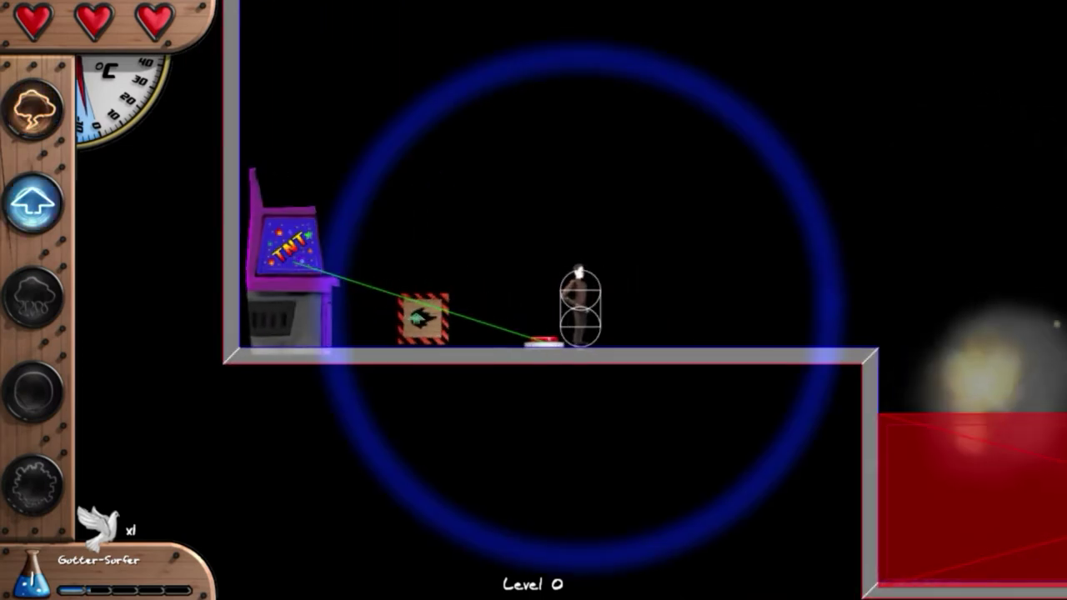
{"action": "key", "text": "d"}
{"action": "key", "text": "a"}
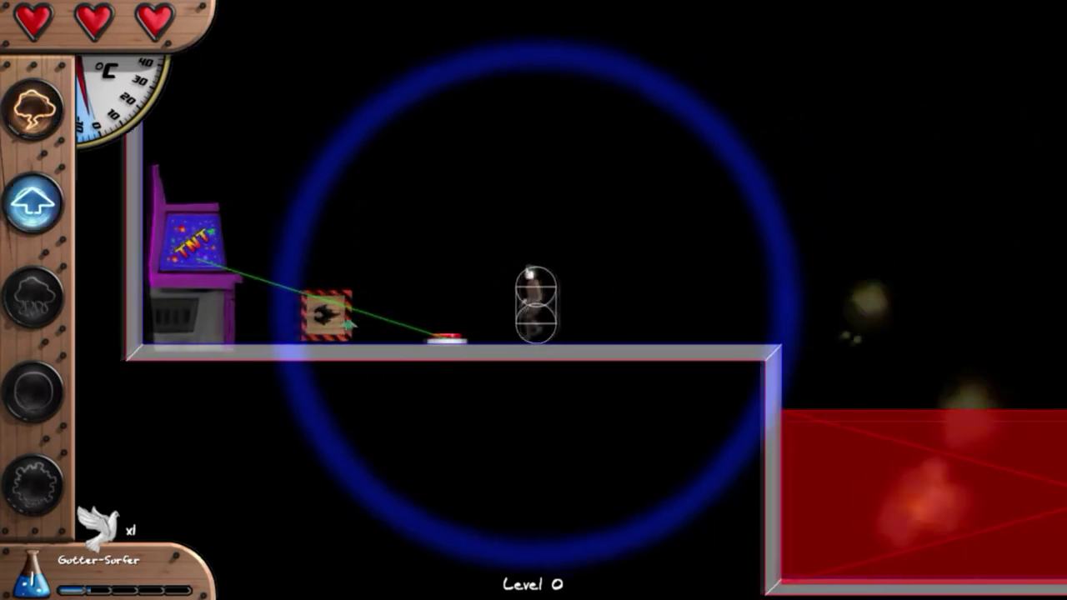
{"action": "left_click_drag", "start_coordinate": [326, 309], "coordinate": [661, 287]}
{"action": "key", "text": "d"}
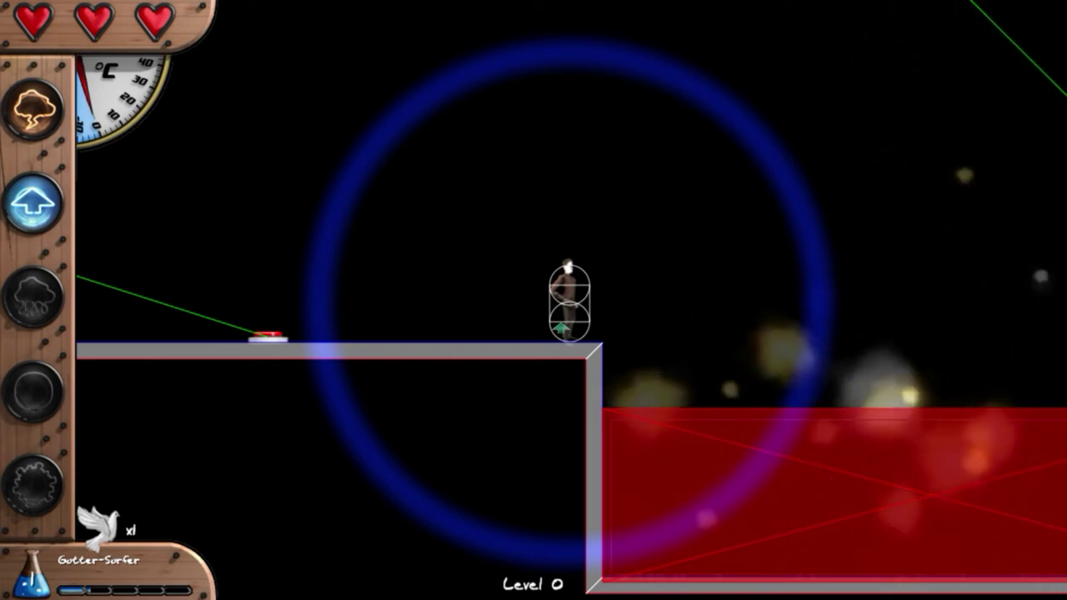
Return to the editor and move the door button from the ledge beyond the fire pit to the middle of the pit's bottom
{"action": "key", "text": "Tab"}
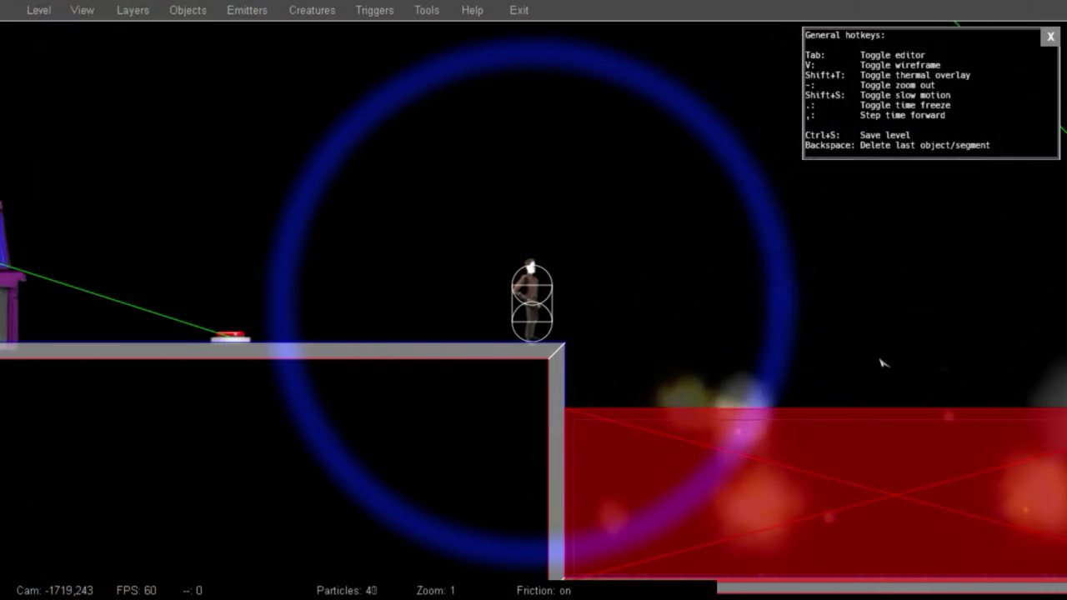
{"action": "middle_click_drag", "start_coordinate": [880, 361], "coordinate": [491, 360]}
{"action": "key", "text": "o"}
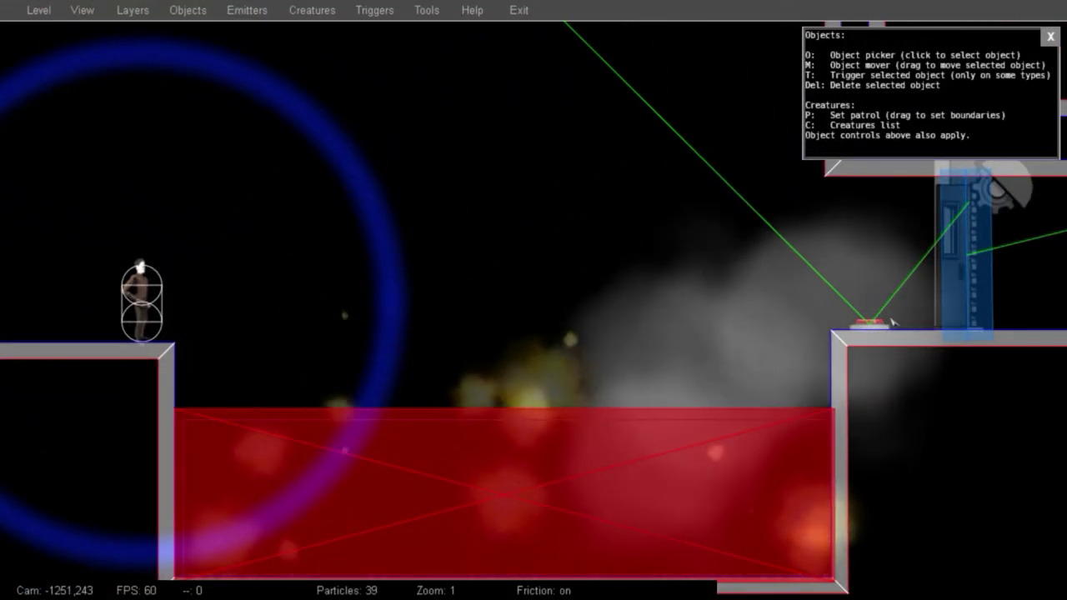
{"action": "left_click", "coordinate": [869, 324]}
{"action": "key", "text": "m"}
{"action": "left_click_drag", "start_coordinate": [868, 324], "coordinate": [534, 577]}
{"action": "middle_click_drag", "start_coordinate": [608, 360], "coordinate": [628, 219]}
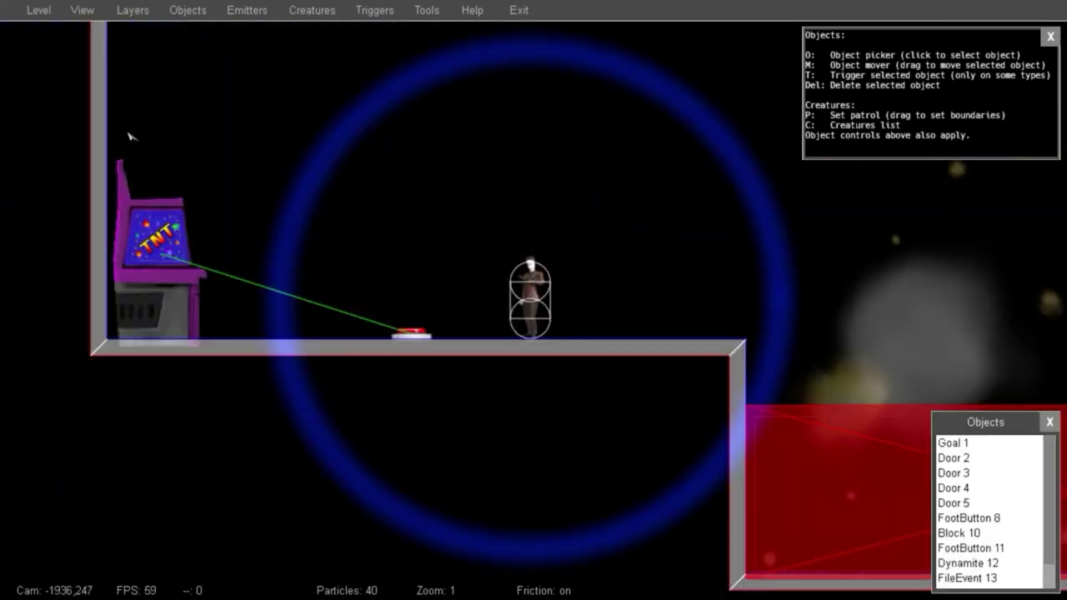
Play-test the relocated button: dispense TNT blocks from the vending machine and levitate one into the fire pit
{"action": "key", "text": "Escape"}
{"action": "key", "text": "d"}
{"action": "key", "text": "a"}
{"action": "key", "text": "d"}
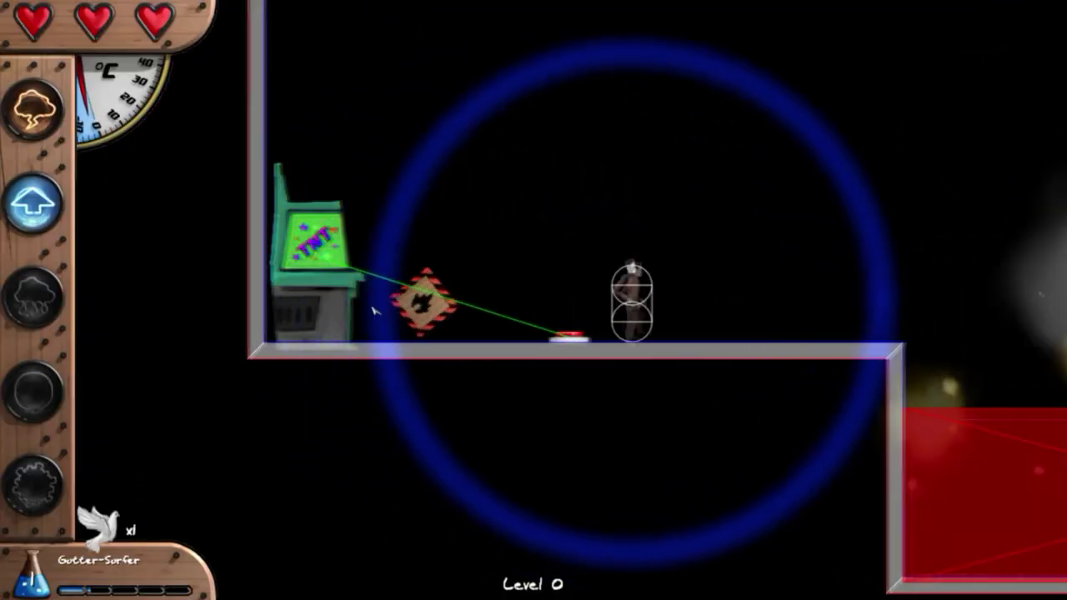
{"action": "key", "text": "d"}
{"action": "left_click_drag", "start_coordinate": [427, 309], "coordinate": [808, 341]}
{"action": "key", "text": "d"}
{"action": "key", "text": "a"}
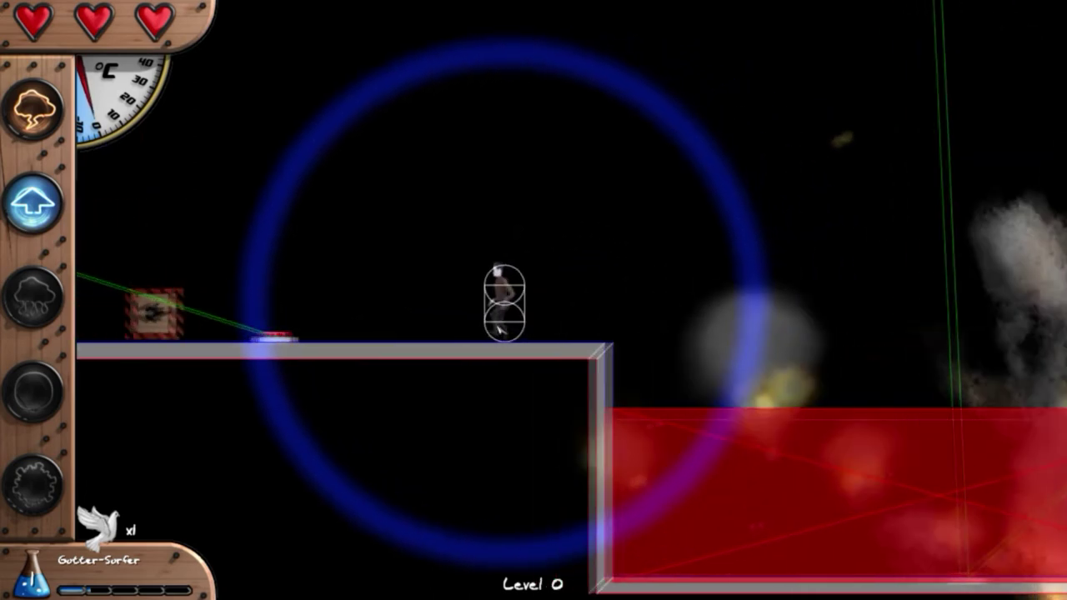
{"action": "key", "text": "Left"}
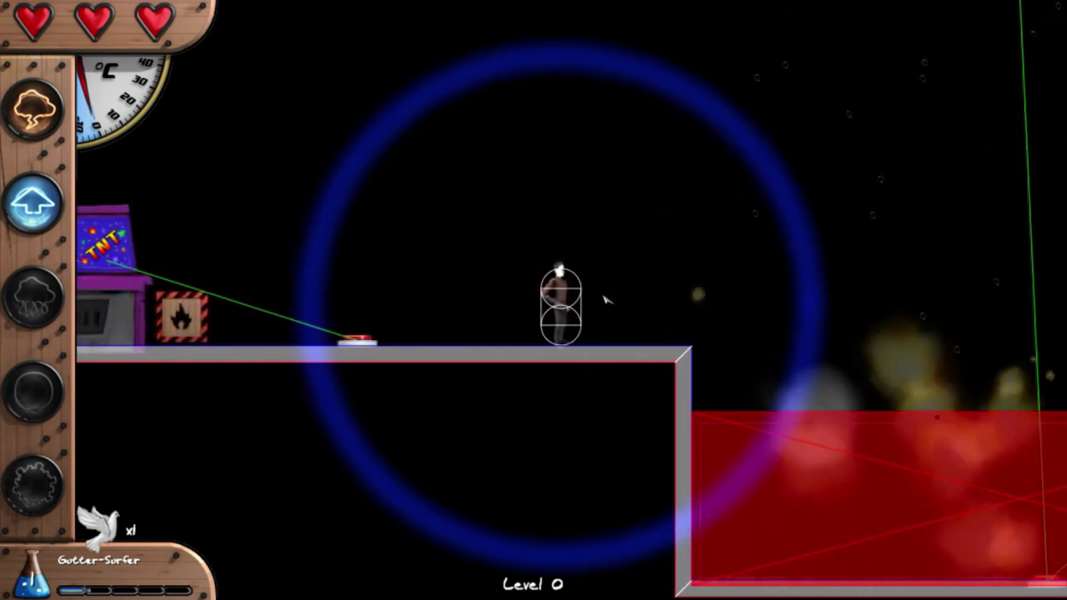
{"action": "key", "text": "Right"}
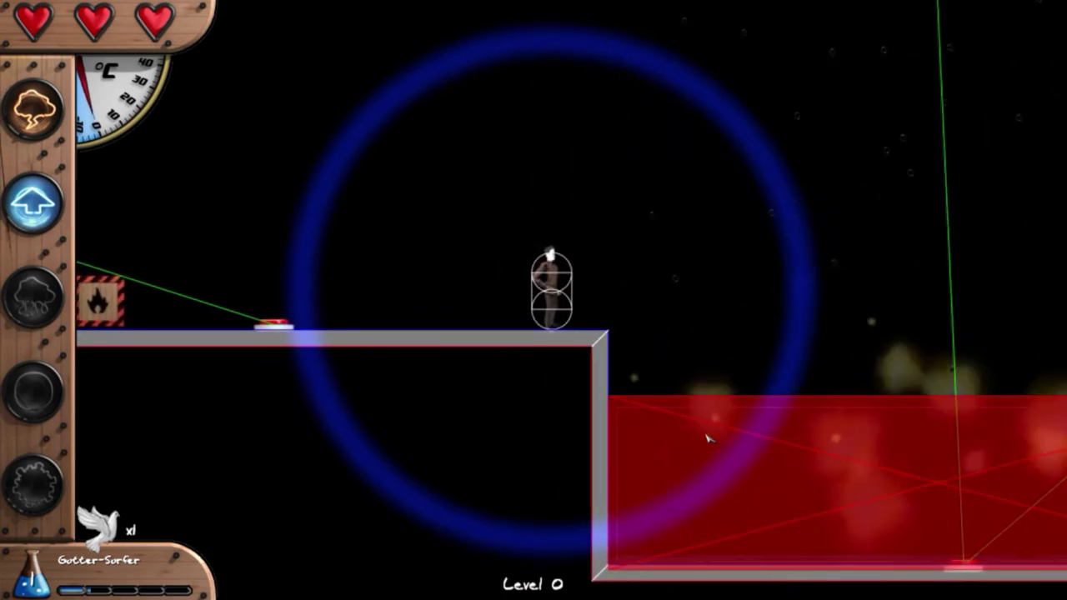
Return to the editor, reset the level, and set a new amount for the Rainstorm 7 emitter above the fire pit
{"action": "key", "text": "Tab"}
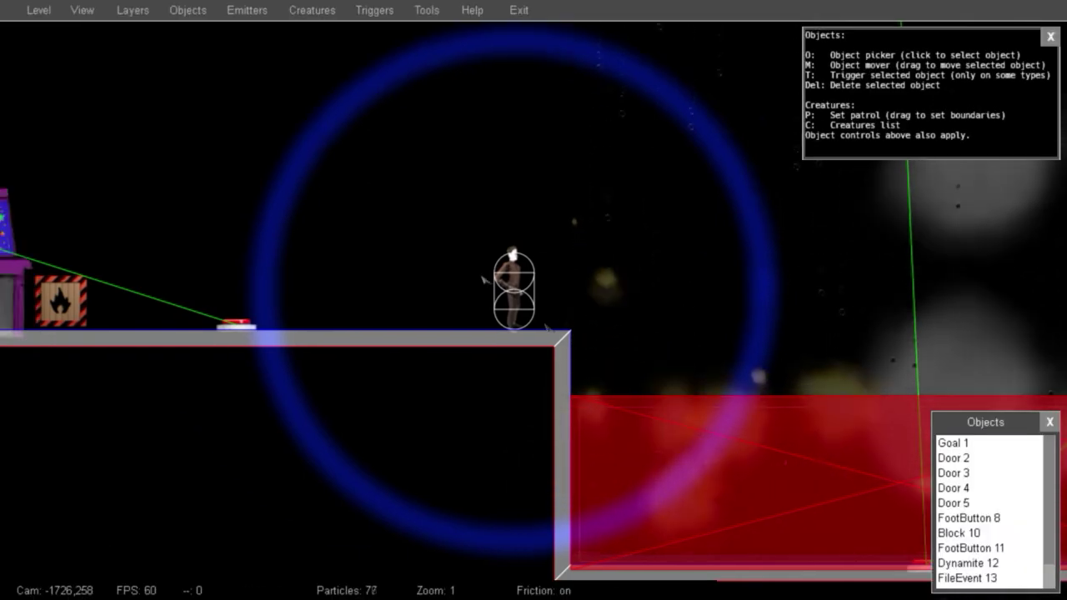
{"action": "left_click", "coordinate": [38, 10]}
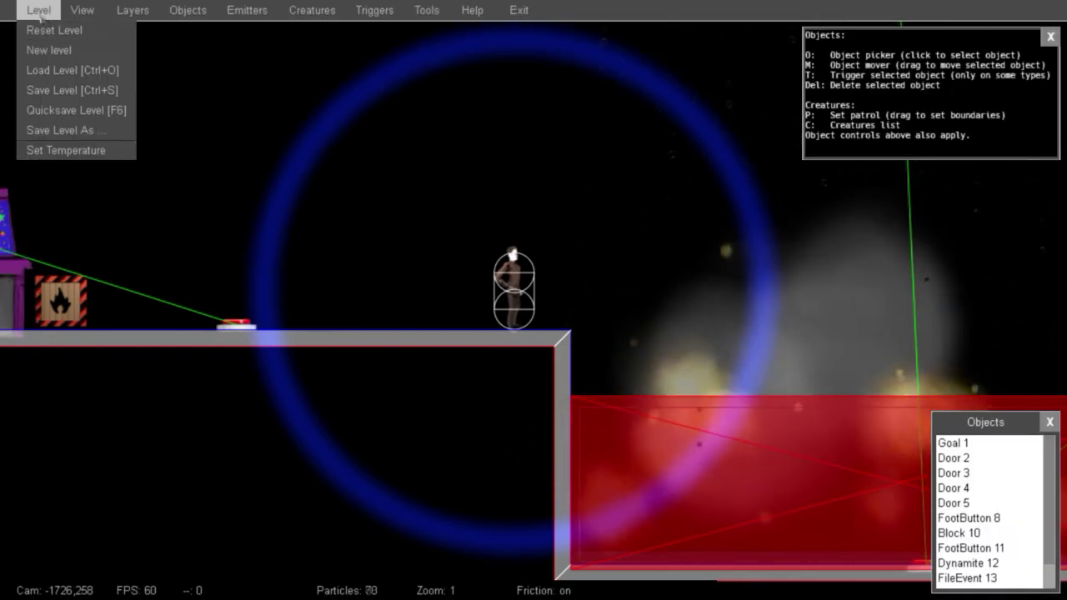
{"action": "left_click", "coordinate": [53, 33]}
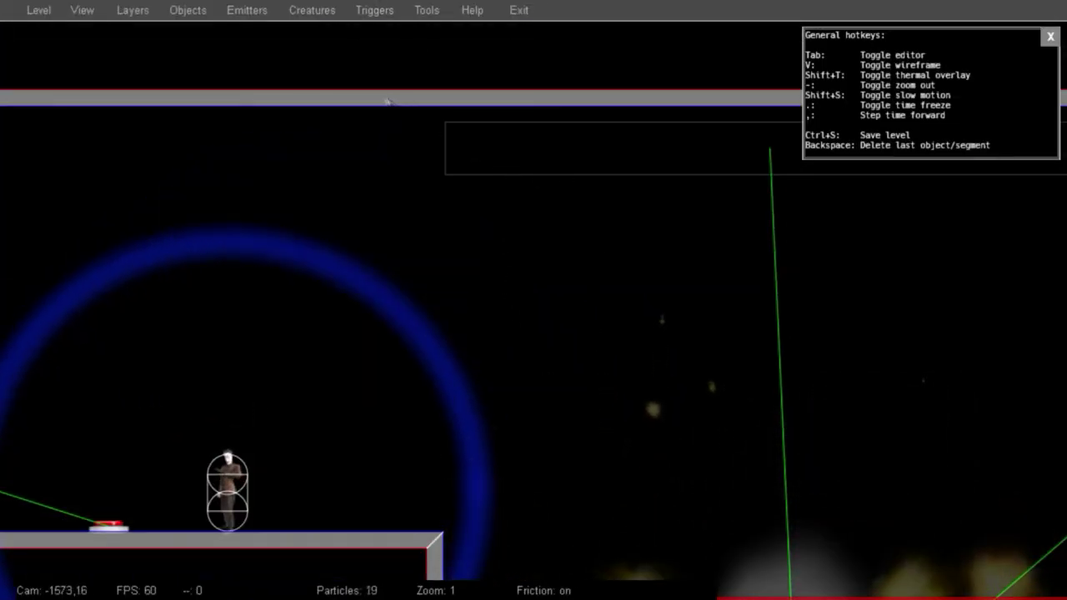
{"action": "left_click", "coordinate": [247, 10]}
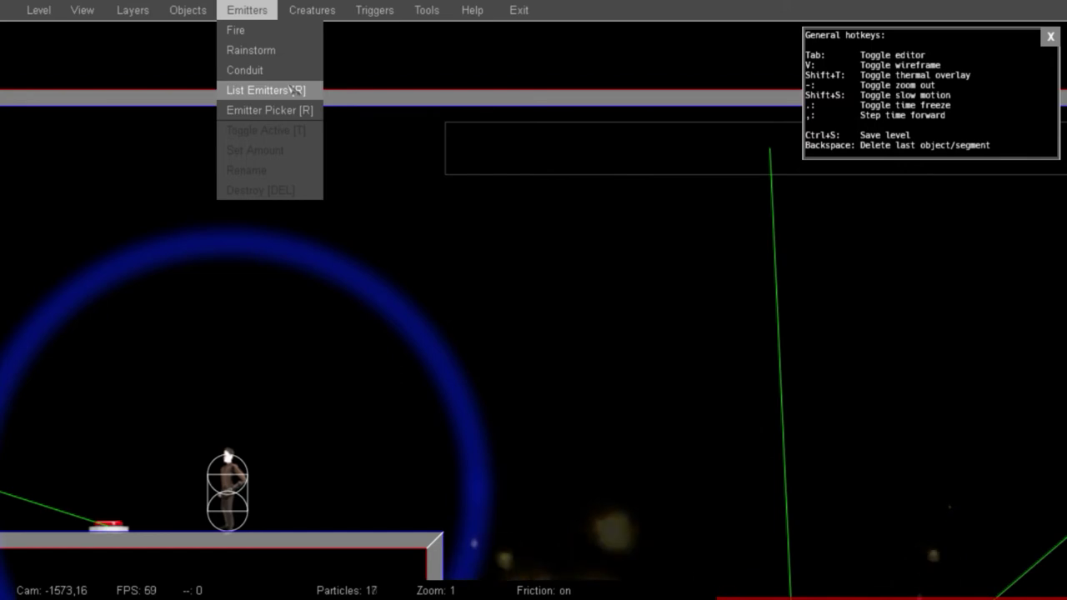
{"action": "left_click", "coordinate": [293, 90]}
{"action": "left_click", "coordinate": [960, 459]}
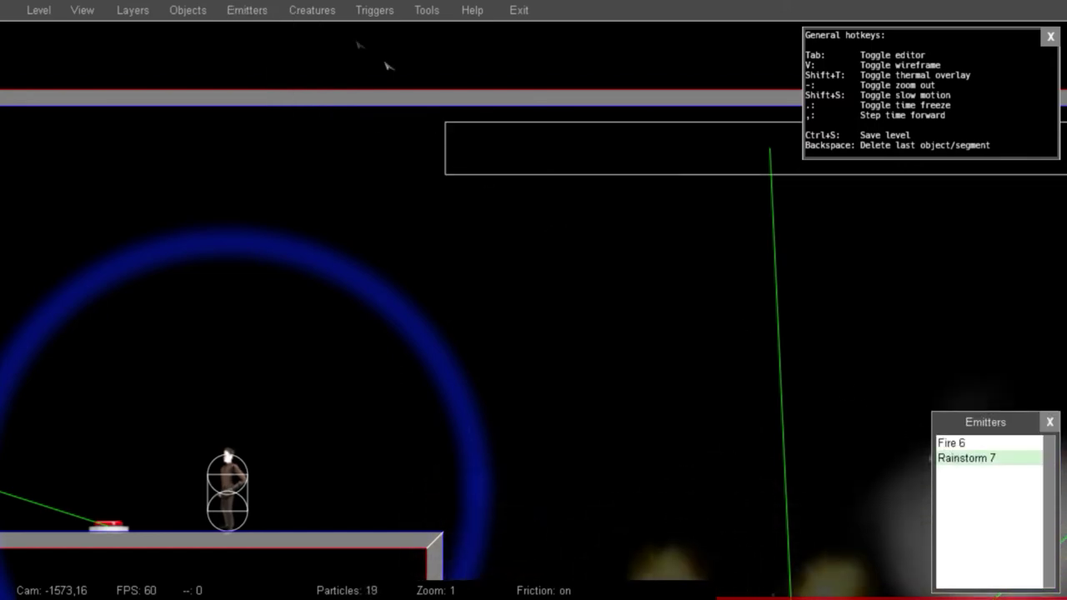
{"action": "left_click", "coordinate": [247, 10]}
{"action": "left_click", "coordinate": [281, 150]}
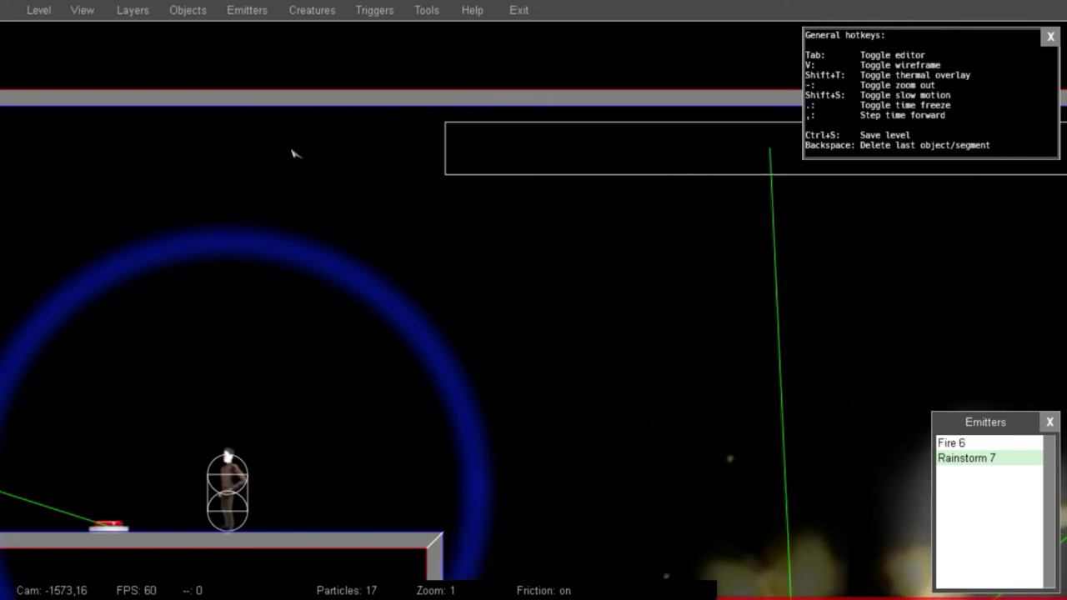
Play-test the changed rainstorm over the fire pit, and return to the editor
{"action": "key", "text": "Tab"}
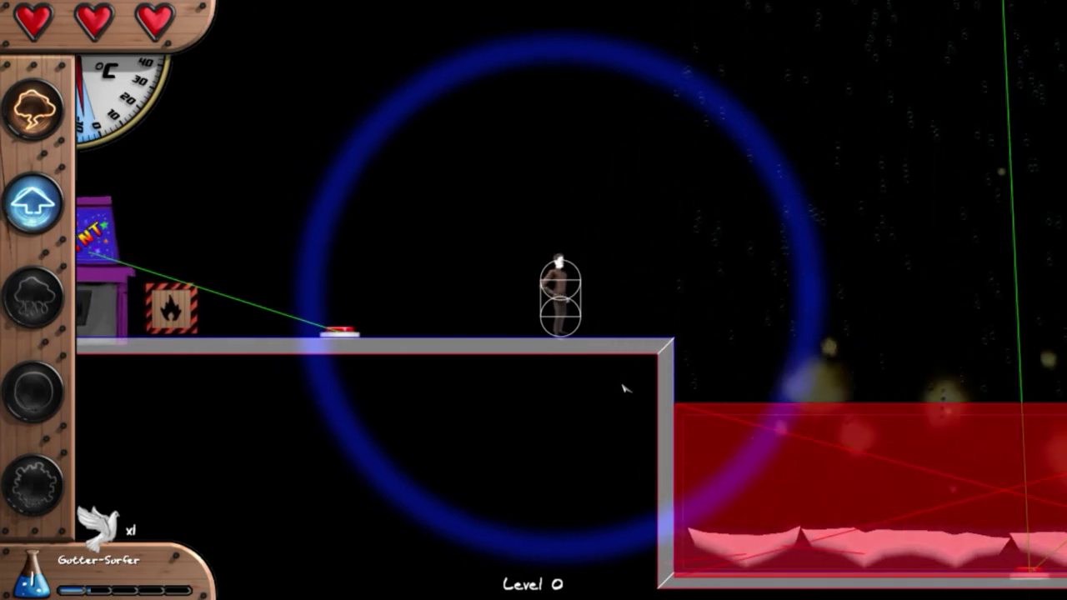
{"action": "key", "text": "Tab"}
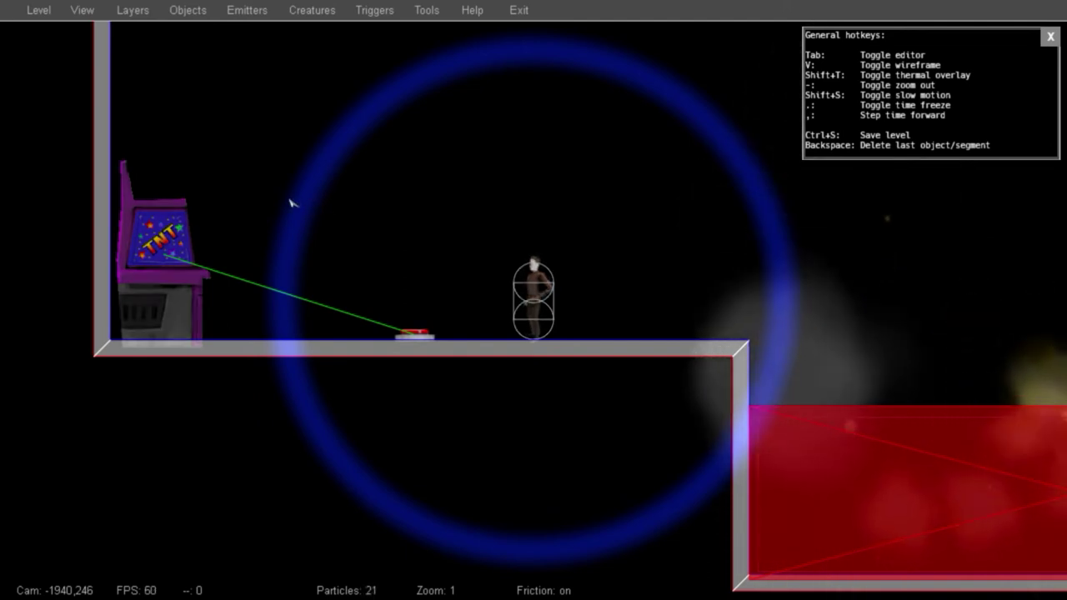
Raise the level's temperature
{"action": "left_click", "coordinate": [81, 10]}
{"action": "left_click", "coordinate": [38, 10]}
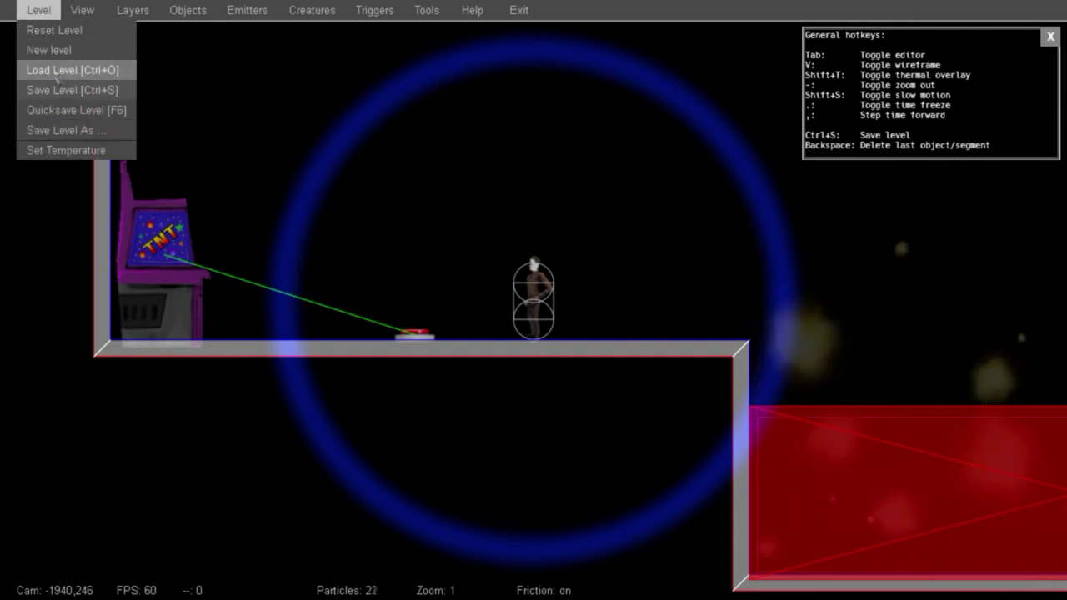
{"action": "left_click", "coordinate": [66, 150]}
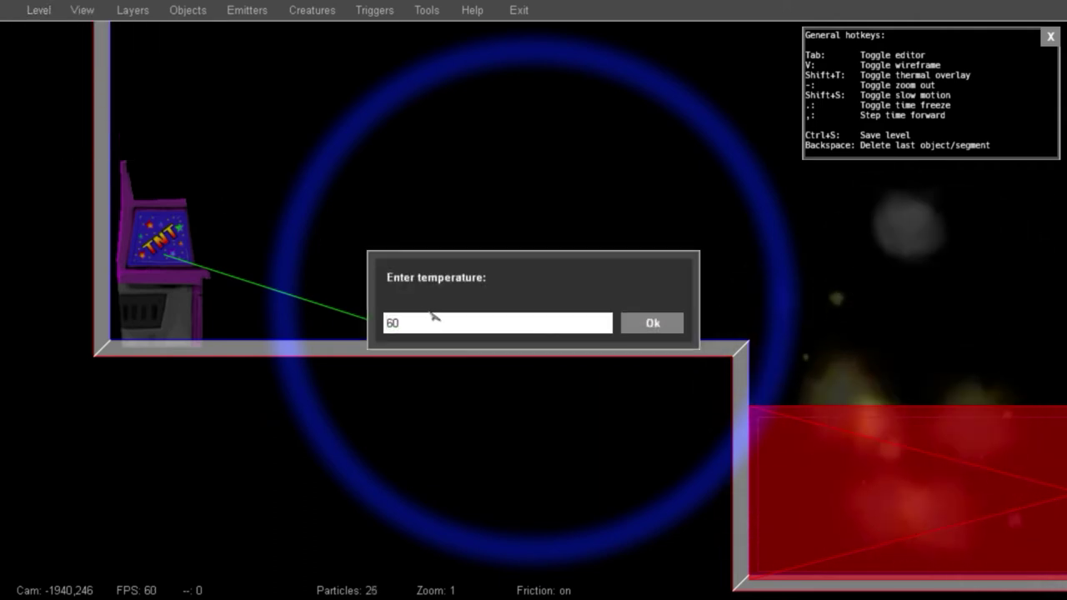
{"action": "key", "text": "BackSpace"}
{"action": "key", "text": "BackSpace"}
{"action": "type", "text": "5"}
{"action": "key", "text": "BackSpace"}
{"action": "type", "text": "2"}
{"action": "key", "text": "Return"}
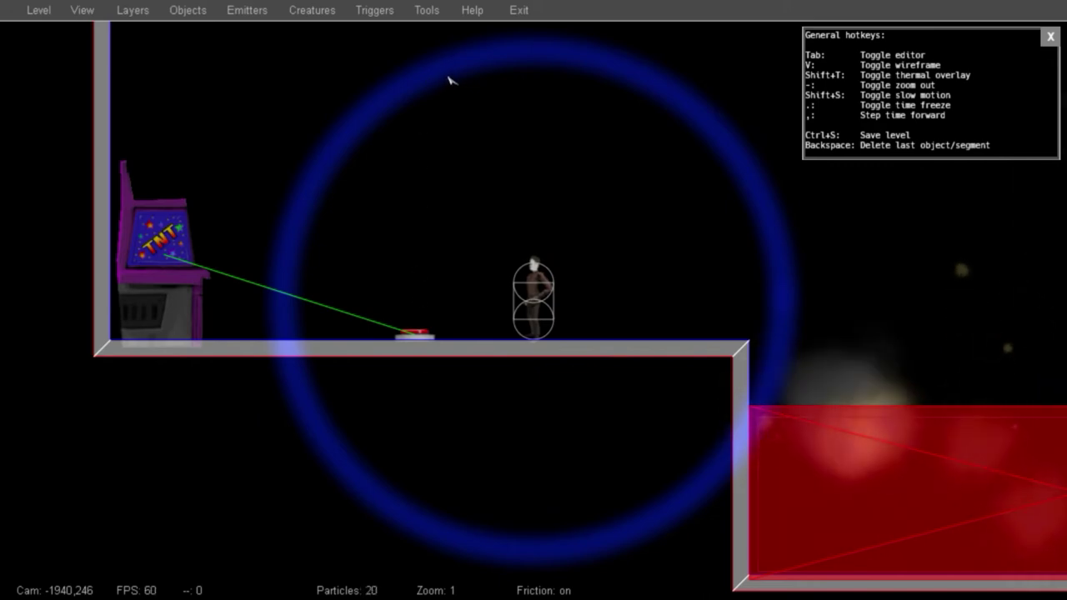
Examine the thermal overlay across the fire pit, the door corridor and the starting room in the zoomed-out view
{"action": "key", "text": "minus"}
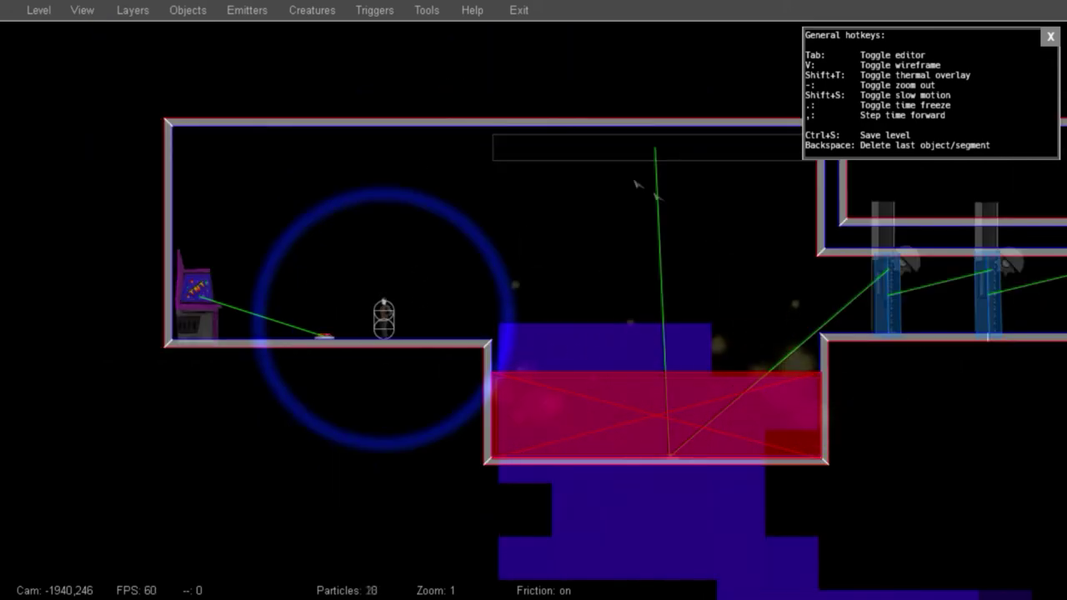
{"action": "middle_click_drag", "start_coordinate": [647, 241], "coordinate": [381, 212]}
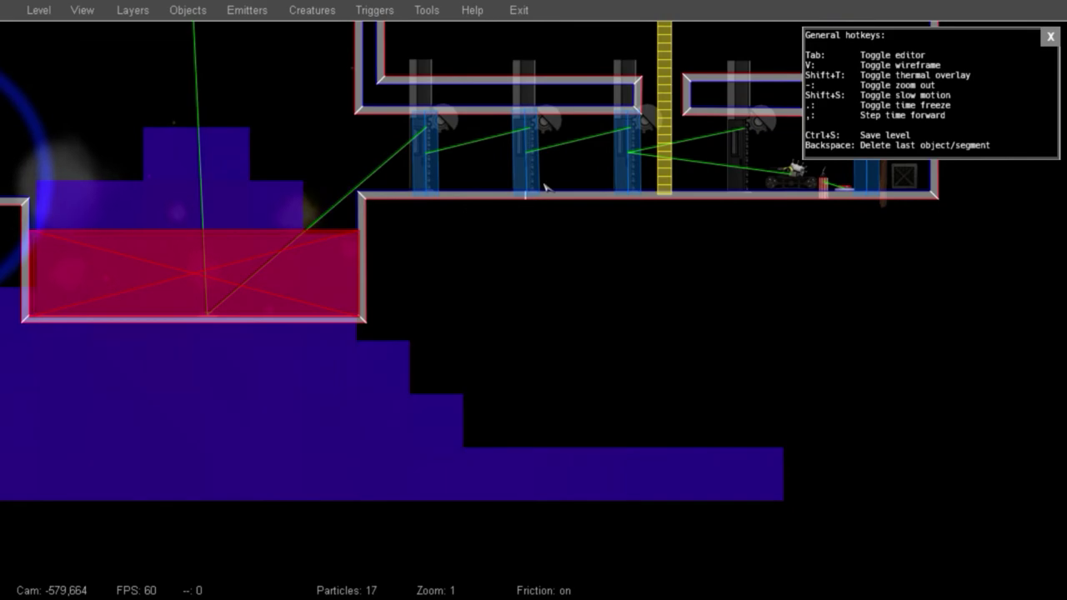
{"action": "middle_click_drag", "start_coordinate": [543, 188], "coordinate": [710, 250]}
{"action": "middle_click_drag", "start_coordinate": [379, 284], "coordinate": [718, 176]}
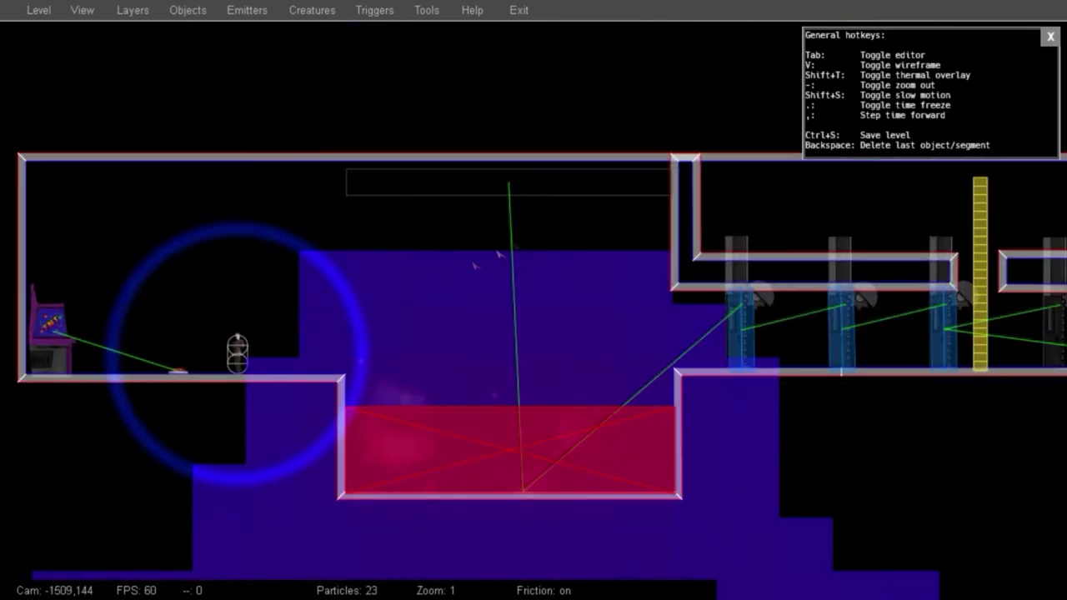
{"action": "middle_click_drag", "start_coordinate": [199, 186], "coordinate": [392, 93]}
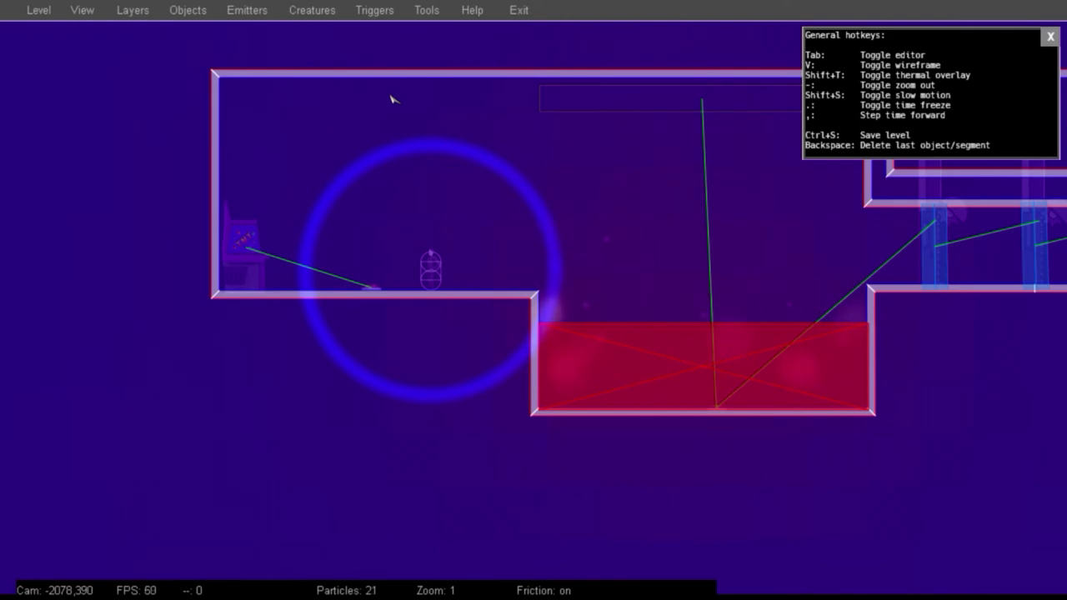
{"action": "key", "text": "shift+t"}
{"action": "key", "text": "minus"}
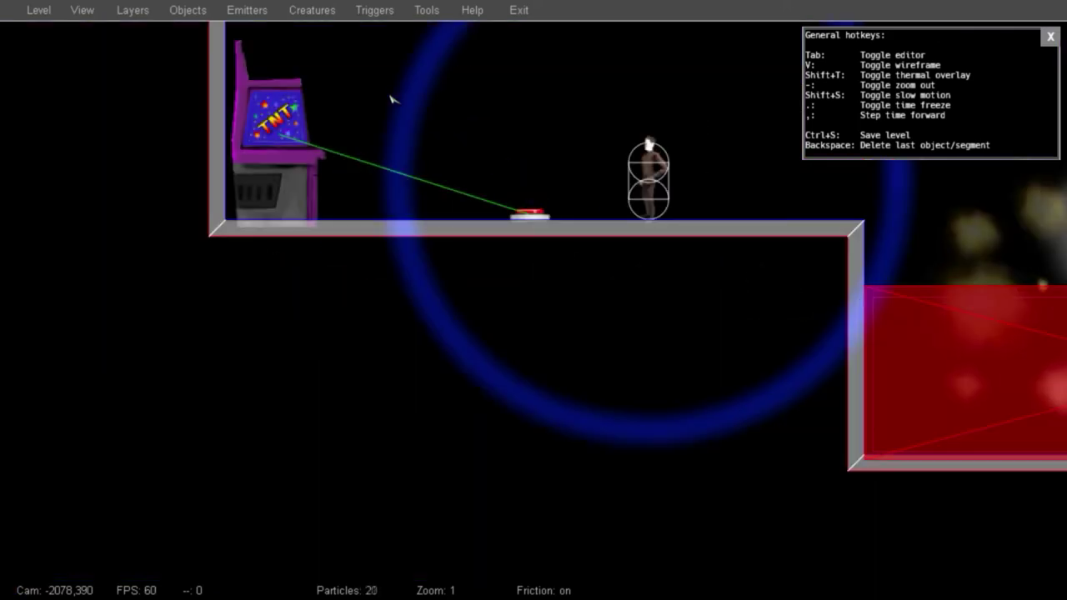
Save the level and reset it to its starting state
{"action": "left_click", "coordinate": [39, 10]}
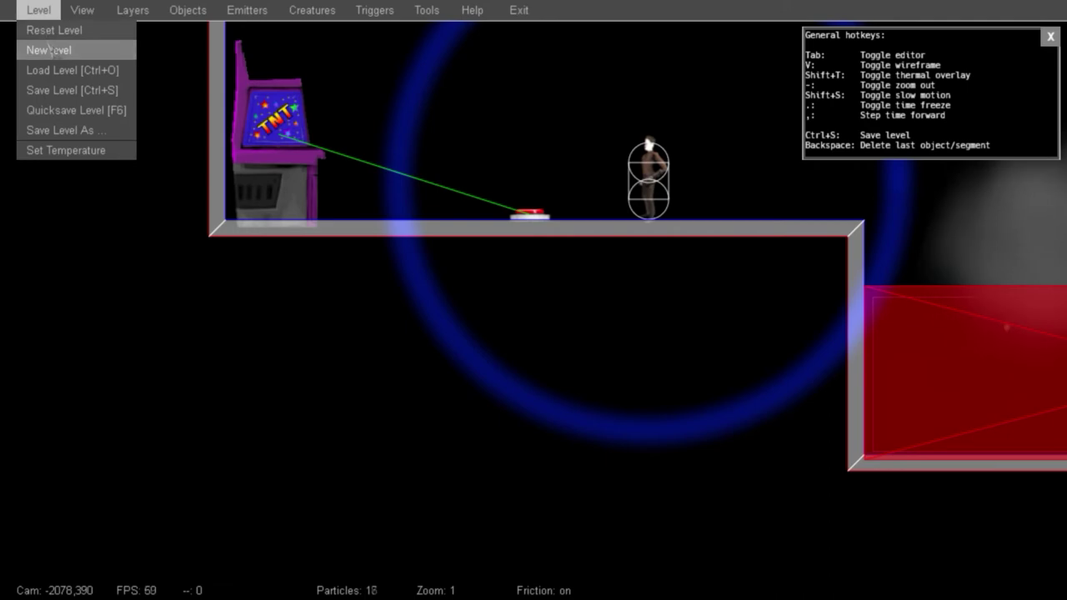
{"action": "left_click", "coordinate": [53, 98]}
{"action": "left_click", "coordinate": [38, 10]}
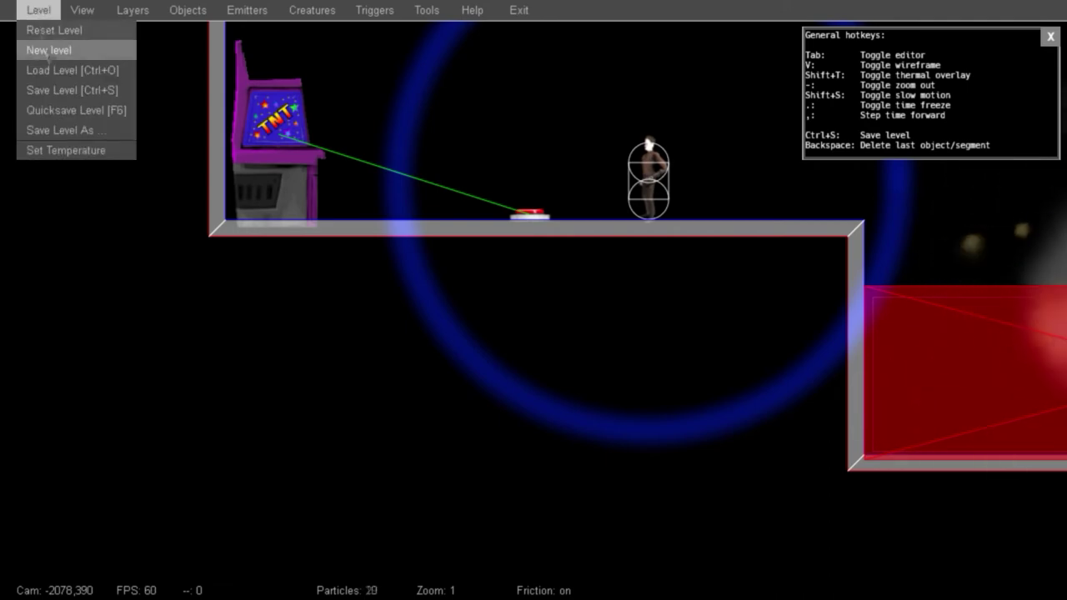
{"action": "left_click", "coordinate": [40, 31]}
Play-test the rain over the fire pit at the raised temperature, and reset the level in the editor
{"action": "key", "text": "Tab"}
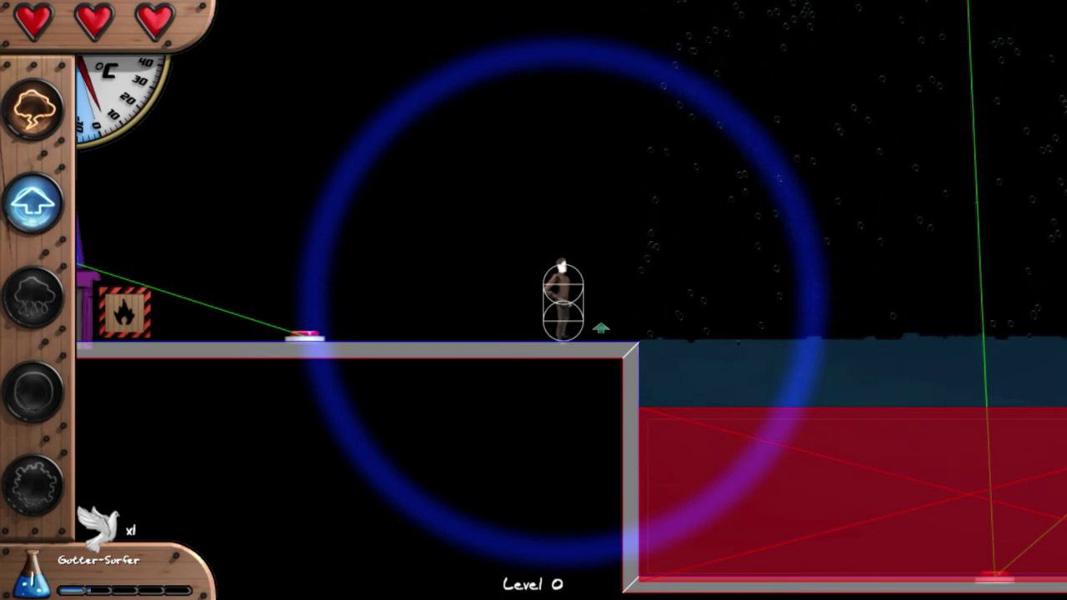
{"action": "key", "text": "Tab"}
{"action": "left_click", "coordinate": [46, 13]}
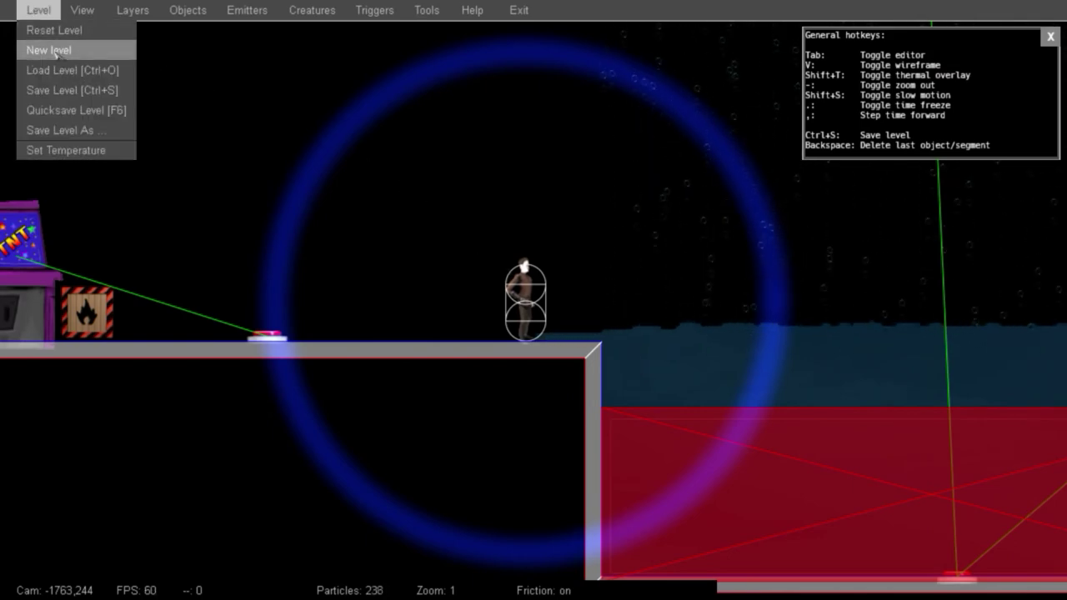
{"action": "left_click", "coordinate": [55, 33]}
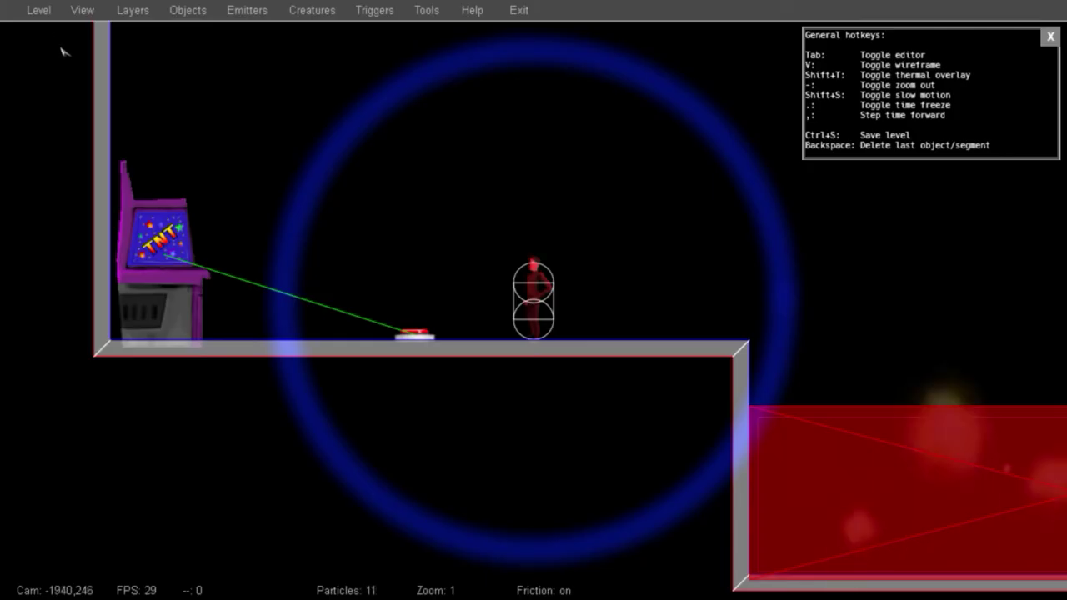
Set the level's temperature to 15
{"action": "left_click", "coordinate": [38, 10]}
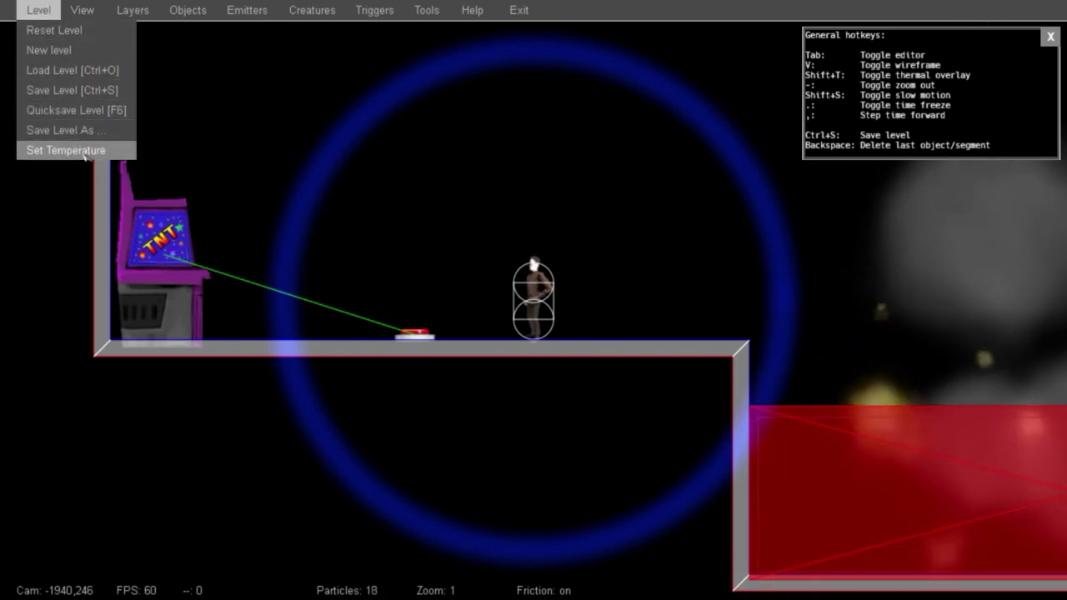
{"action": "left_click", "coordinate": [83, 150]}
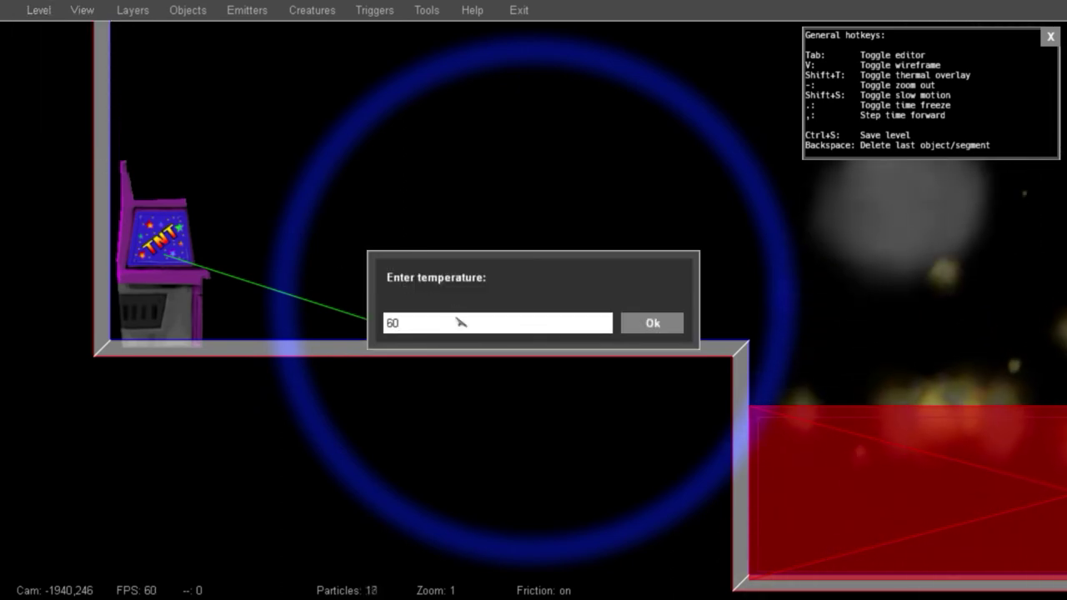
{"action": "key", "text": "BackSpace"}
{"action": "key", "text": "BackSpace"}
{"action": "type", "text": "15"}
{"action": "left_click", "coordinate": [655, 323]}
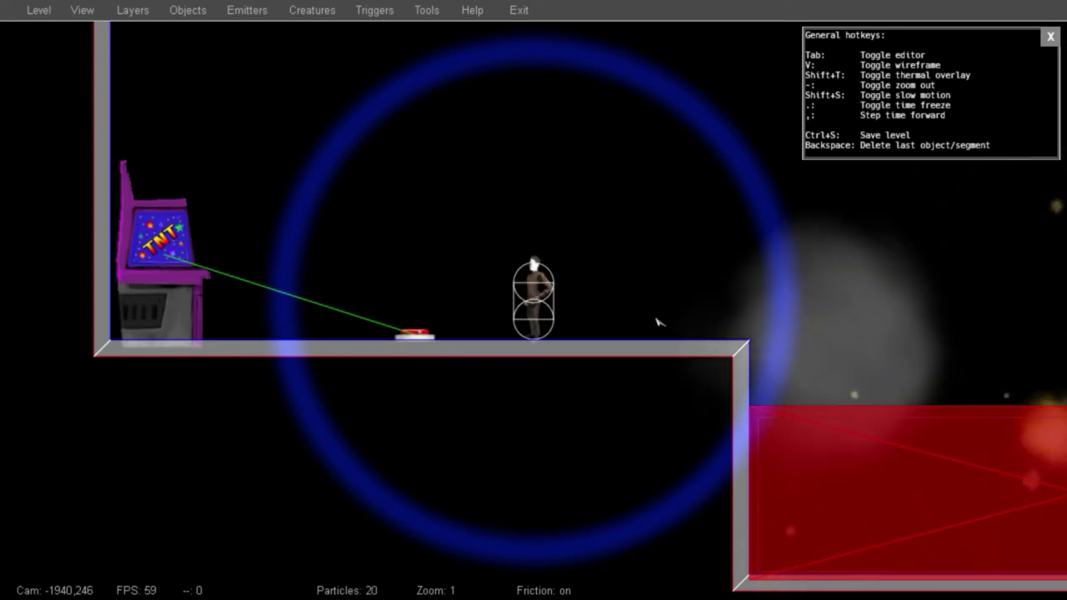
Check the starting room and fire pit in the thermal overlay, and save the level
{"action": "key", "text": "shift+t"}
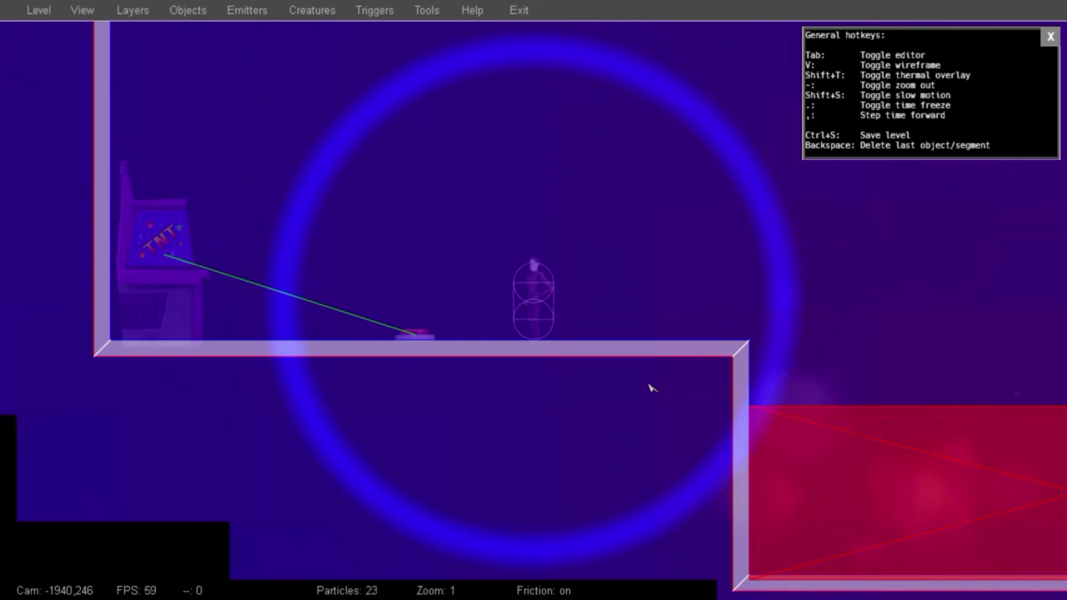
{"action": "middle_click_drag", "start_coordinate": [653, 388], "coordinate": [449, 303]}
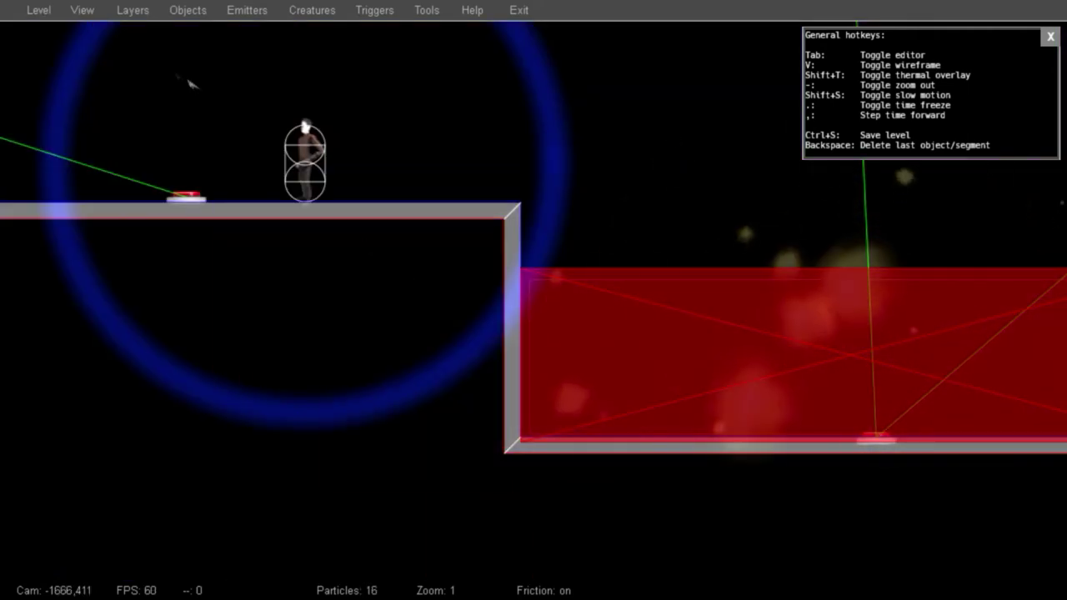
{"action": "left_click", "coordinate": [39, 10]}
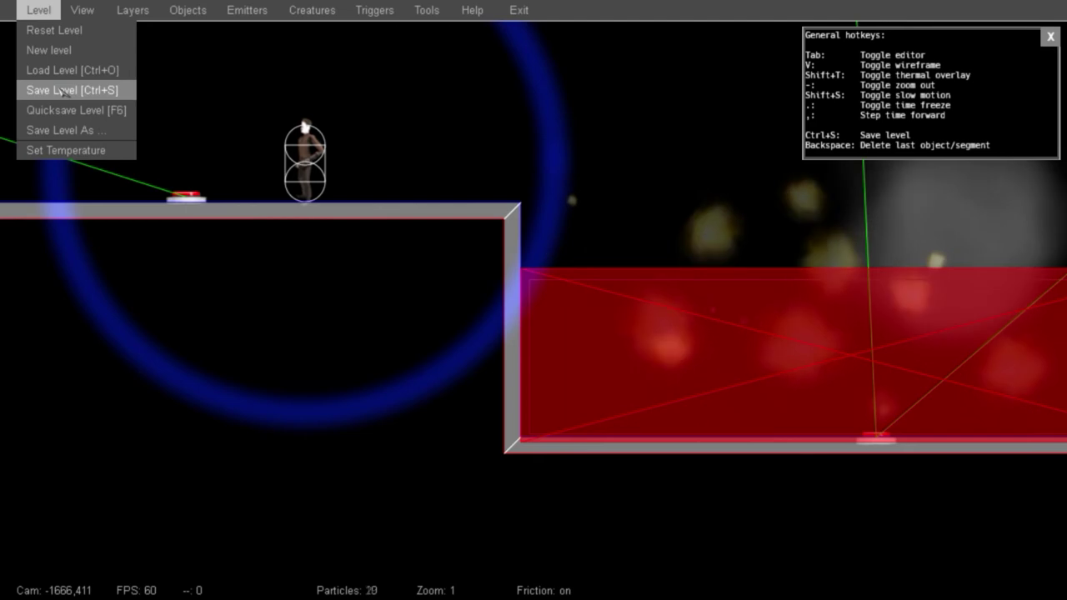
{"action": "left_click", "coordinate": [64, 90]}
Play-test the lower temperature: trigger the vending machine's button and levitate the dispensed TNT block into the fire pit
{"action": "key", "text": "Tab"}
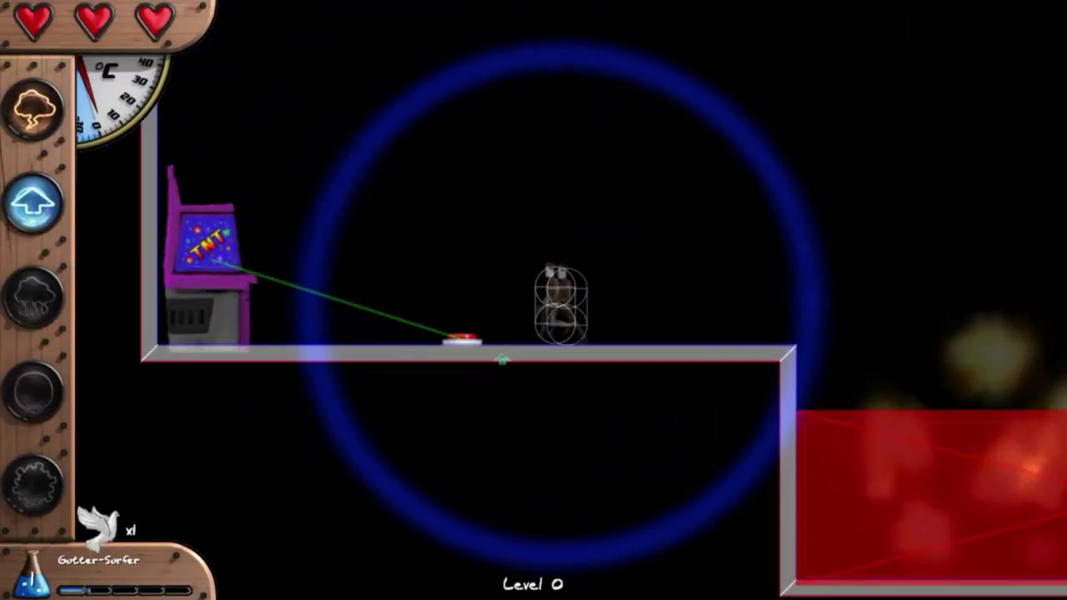
{"action": "key", "text": "a"}
{"action": "key", "text": "d"}
{"action": "left_click_drag", "start_coordinate": [467, 305], "coordinate": [750, 306]}
{"action": "key", "text": "a"}
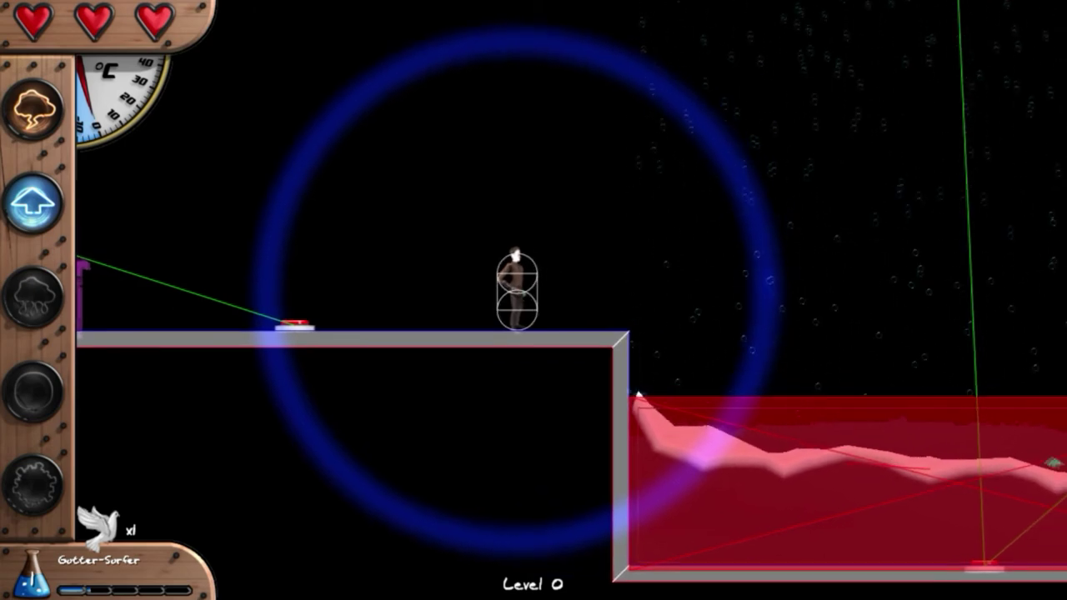
{"action": "key", "text": "Right"}
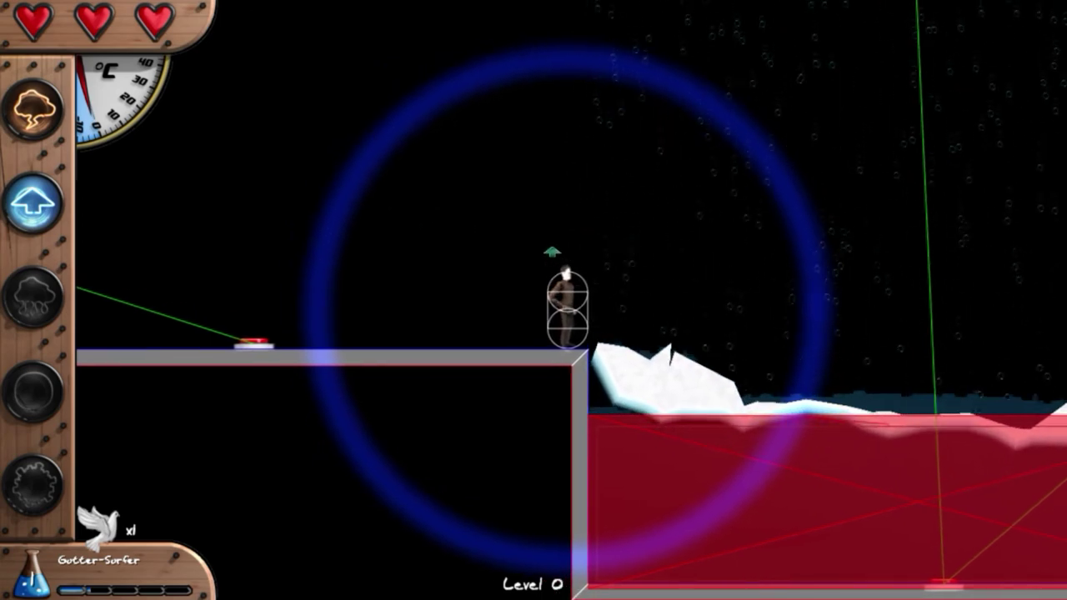
Return to the editor and reset the level after the play-test
{"action": "key", "text": "Tab"}
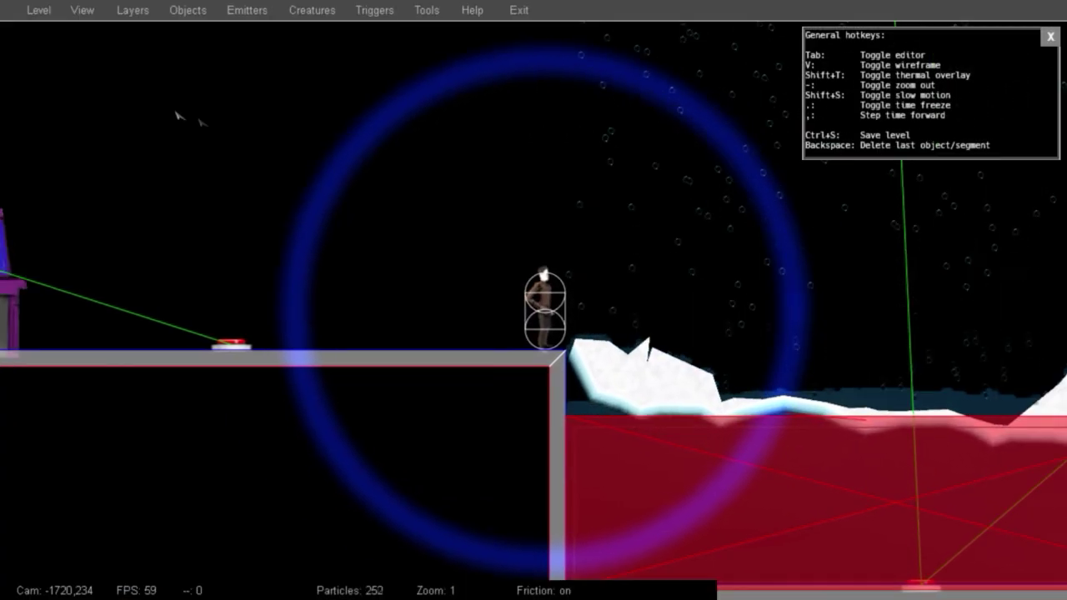
{"action": "left_click", "coordinate": [43, 11]}
{"action": "left_click", "coordinate": [54, 31]}
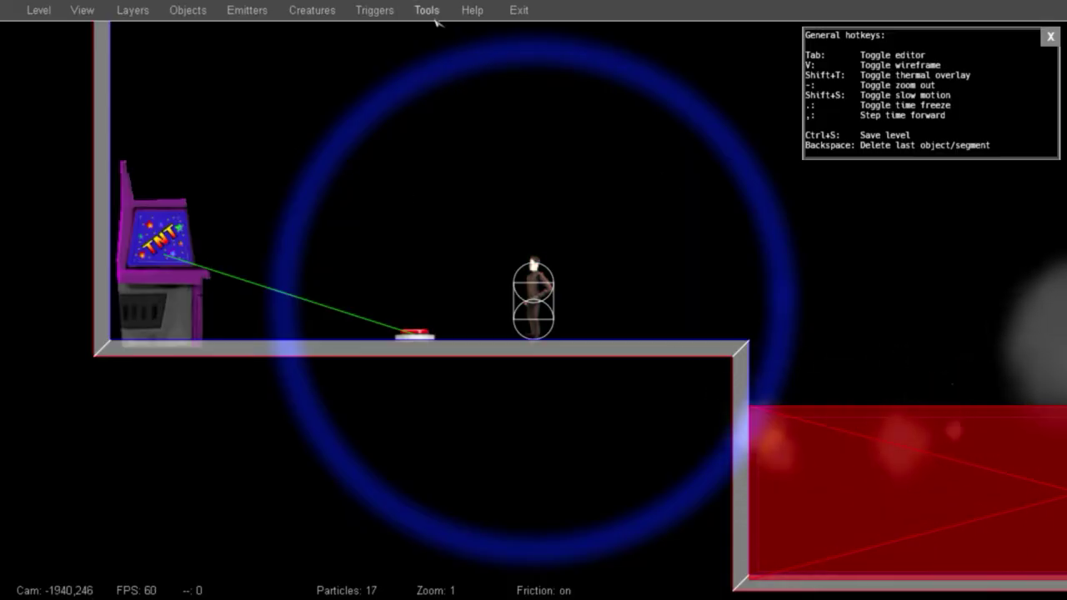
Erase the hazard area covering the fire pit with the Hazard Eraser
{"action": "left_click", "coordinate": [428, 10]}
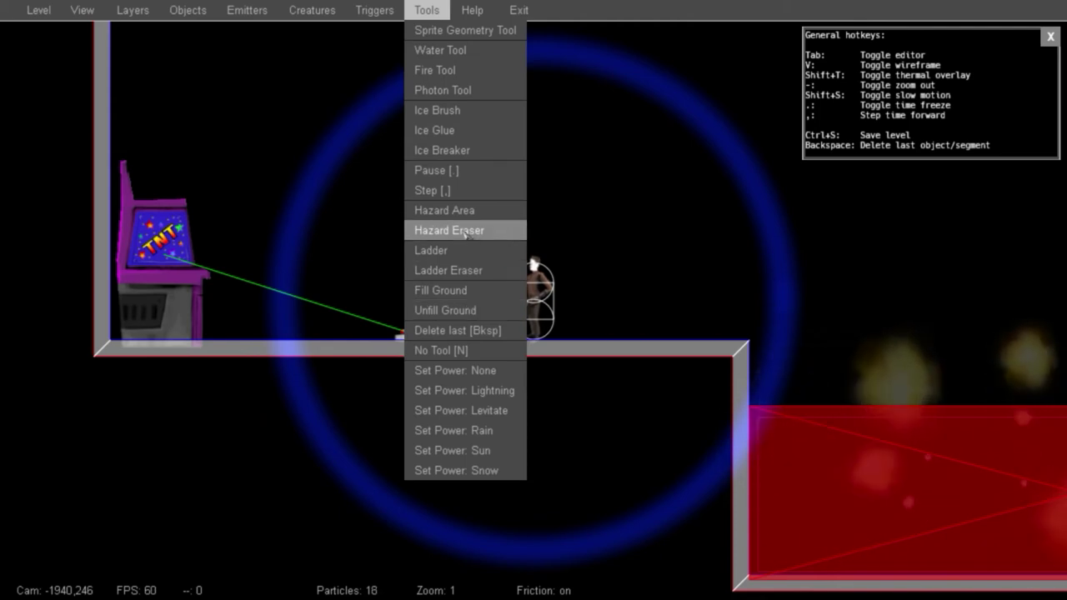
{"action": "left_click", "coordinate": [467, 232]}
{"action": "left_click", "coordinate": [822, 414]}
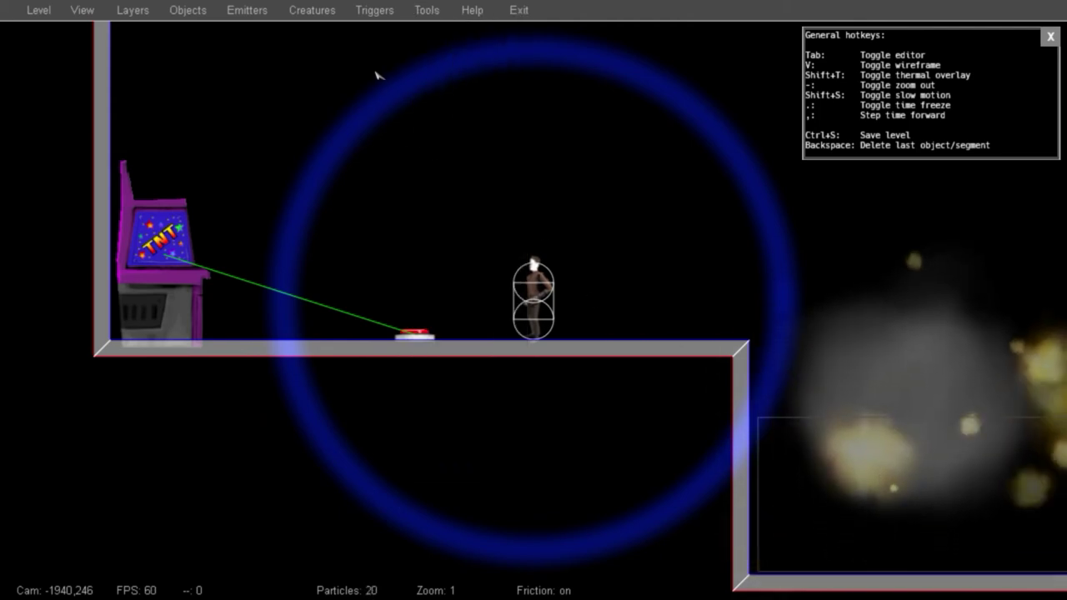
{"action": "left_click", "coordinate": [427, 10]}
{"action": "left_click", "coordinate": [471, 227]}
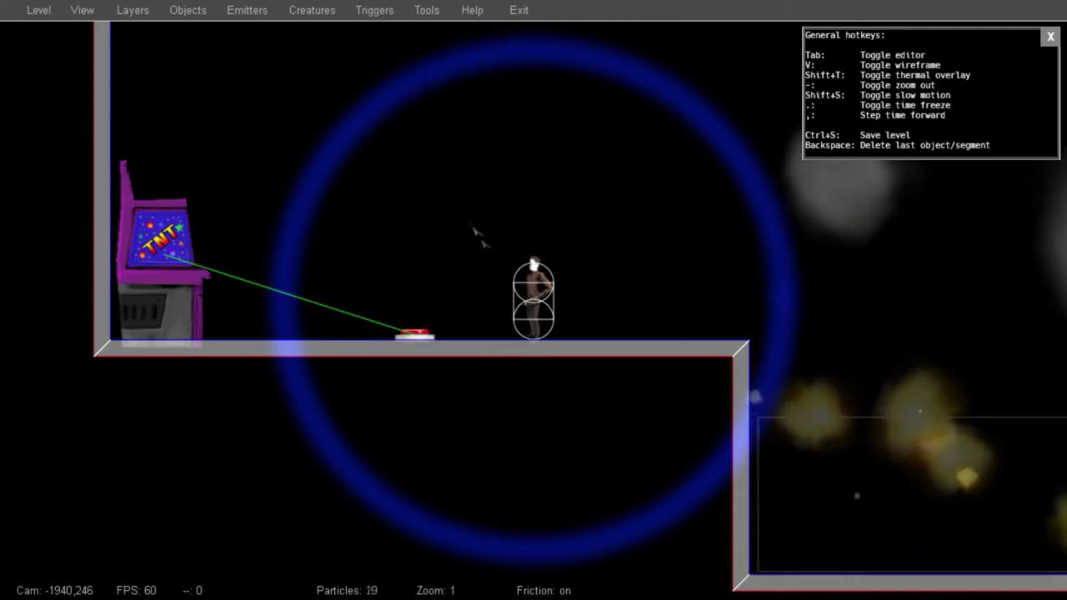
Draw a shallower hazard area across the full width of the fire pit's floor, and save the level
{"action": "middle_click_drag", "start_coordinate": [924, 439], "coordinate": [429, 337]}
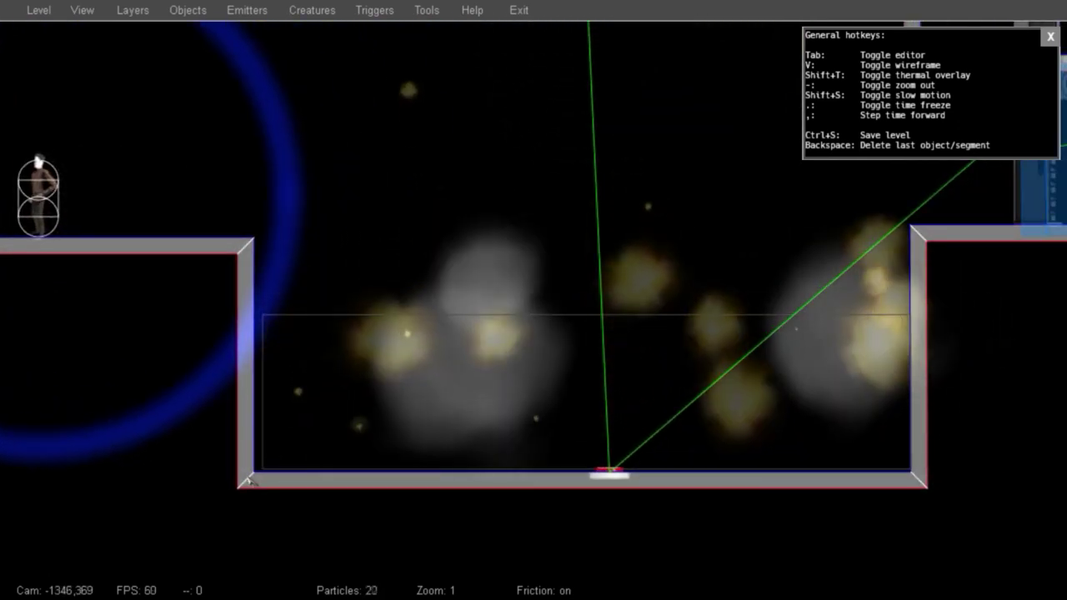
{"action": "left_click_drag", "start_coordinate": [247, 481], "coordinate": [919, 385]}
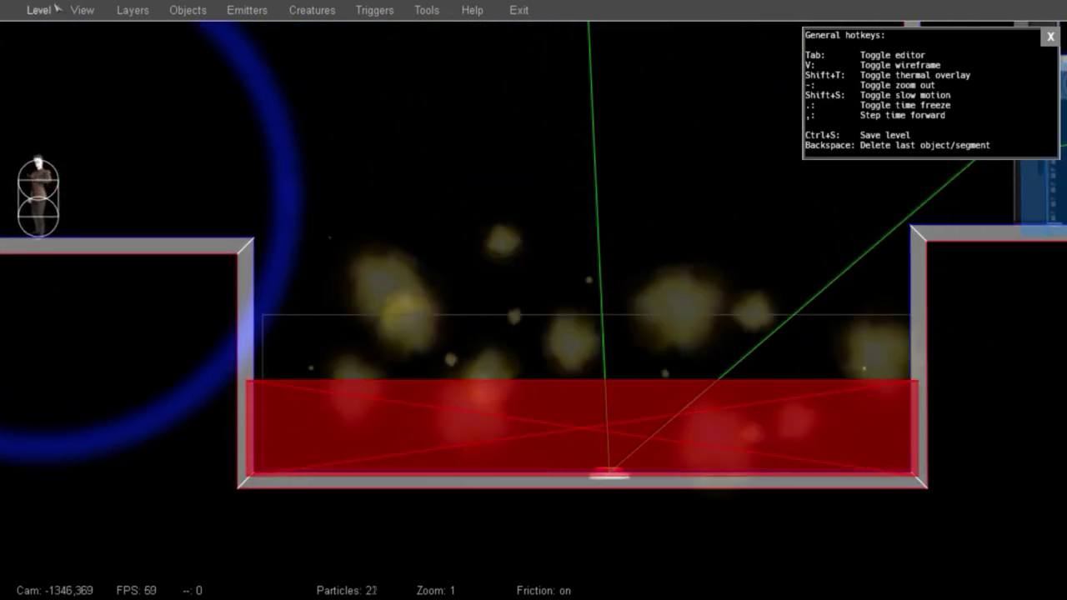
{"action": "left_click", "coordinate": [39, 10]}
{"action": "left_click", "coordinate": [48, 88]}
Play-test the new hazard area: trigger the vending machine's button, levitate the TNT block towards the fire pit, and walk Tesla to the ledge
{"action": "key", "text": "Tab"}
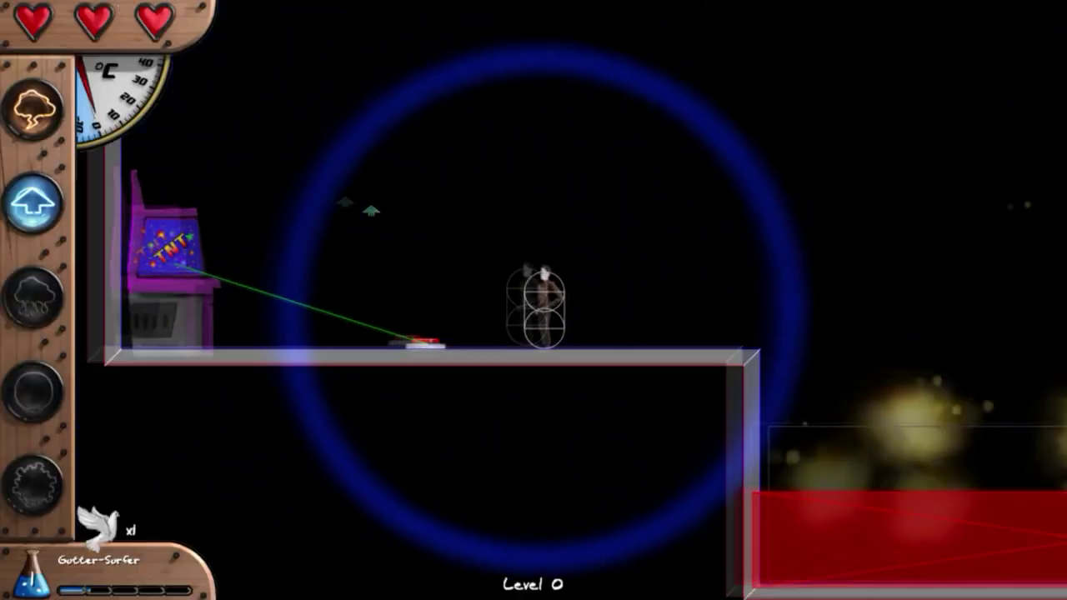
{"action": "key", "text": "a"}
{"action": "key", "text": "d"}
{"action": "left_click_drag", "start_coordinate": [450, 305], "coordinate": [596, 217]}
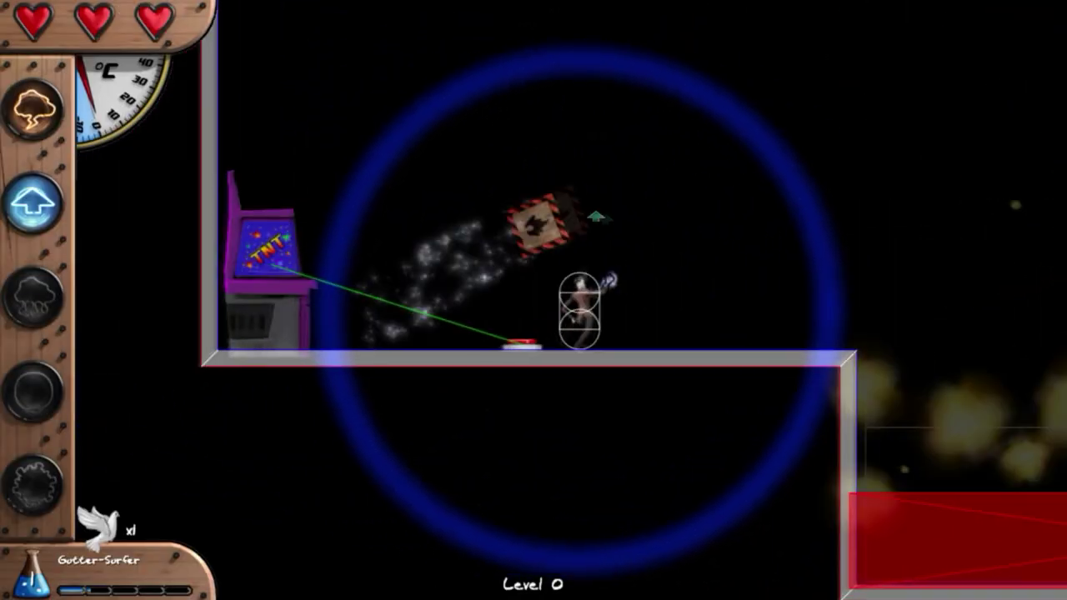
{"action": "key", "text": "Right"}
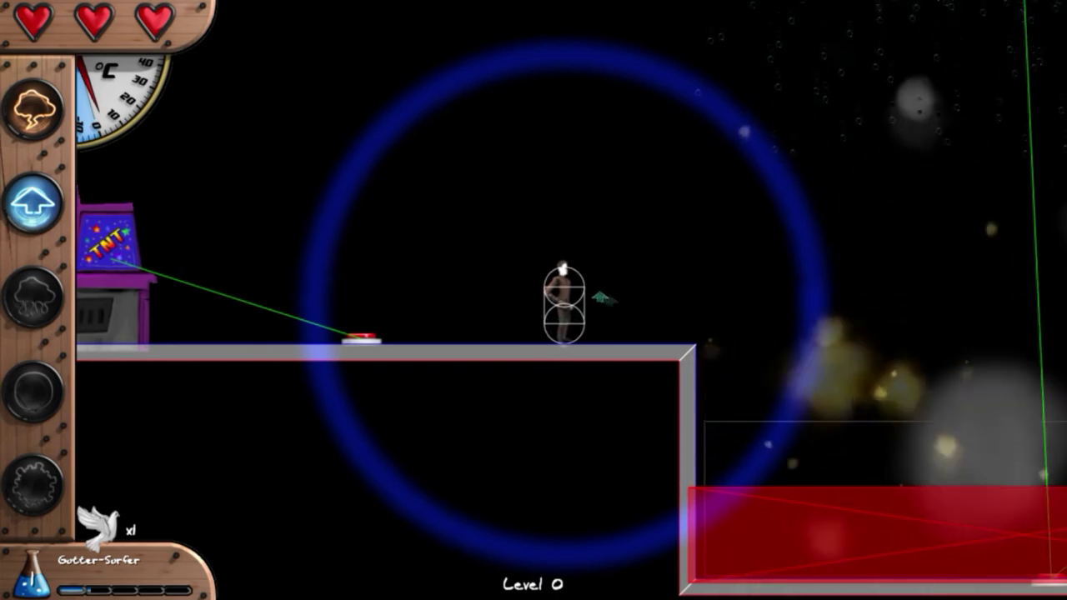
{"action": "key", "text": "Right"}
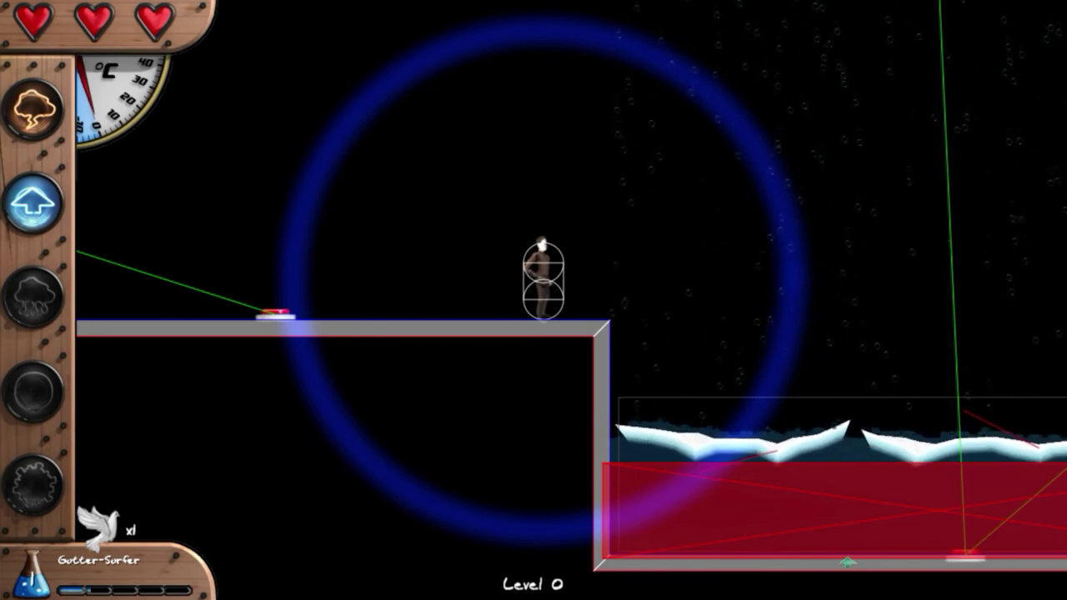
Move Tesla over the frozen pit and past the open doors to the upper floor, and return to the editor
{"action": "key", "text": "Right"}
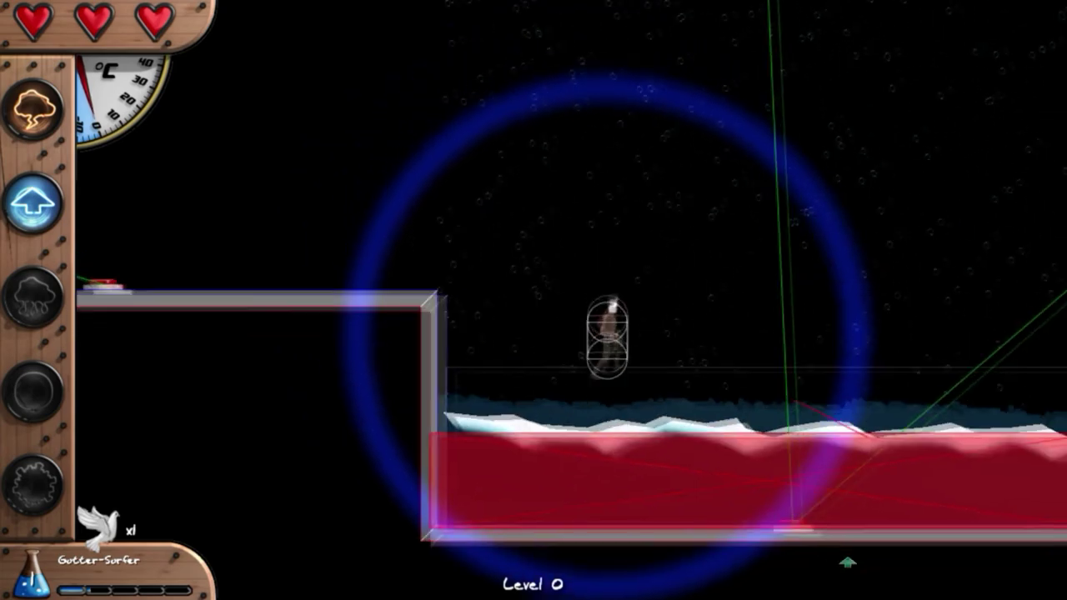
{"action": "key", "text": "Right"}
{"action": "key", "text": "space"}
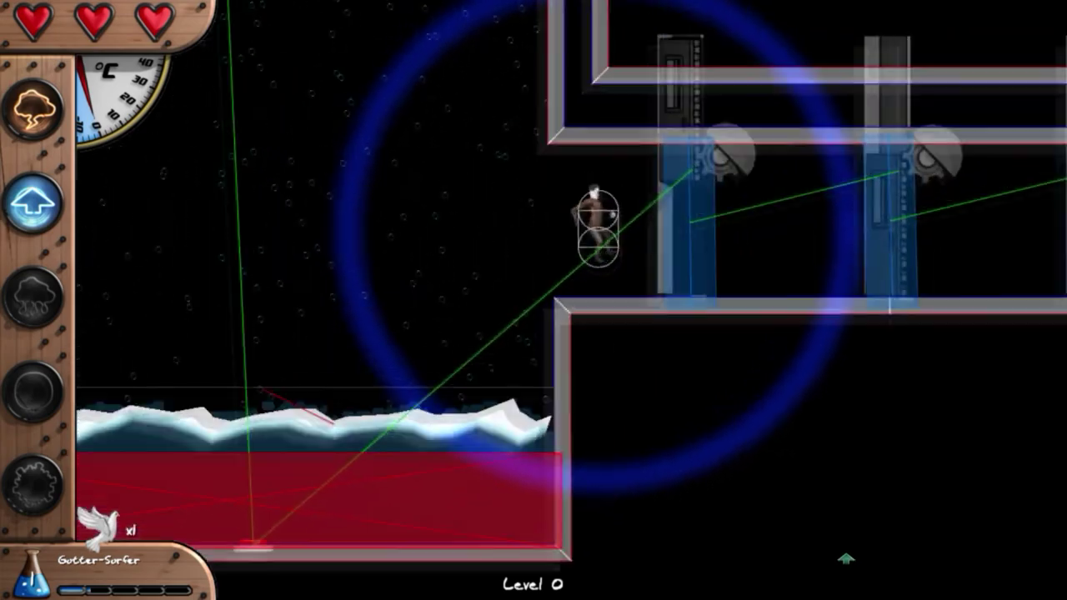
{"action": "key", "text": "Right"}
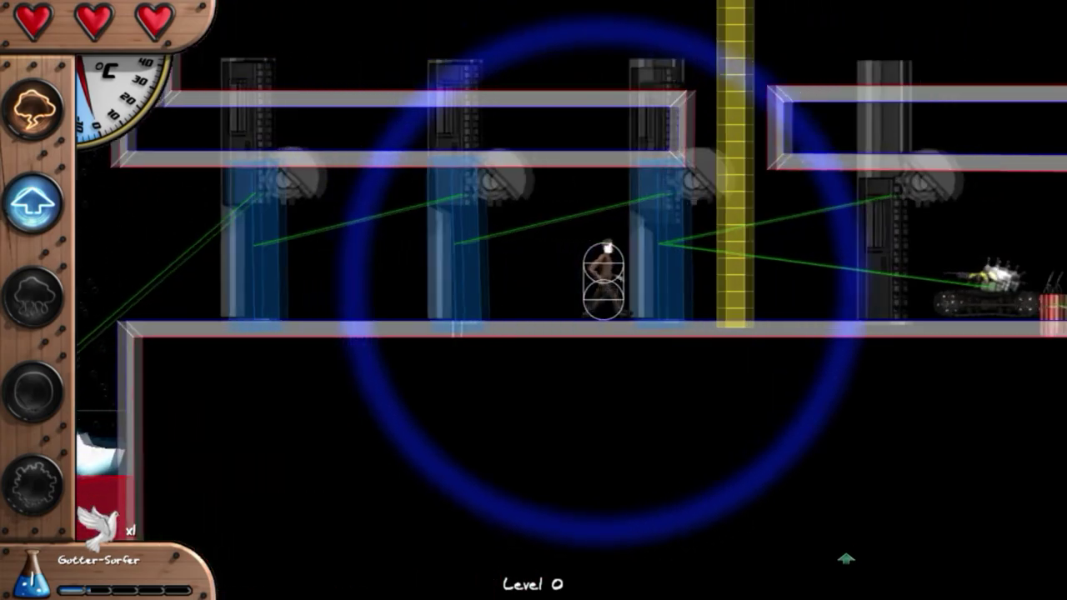
{"action": "key", "text": "Right"}
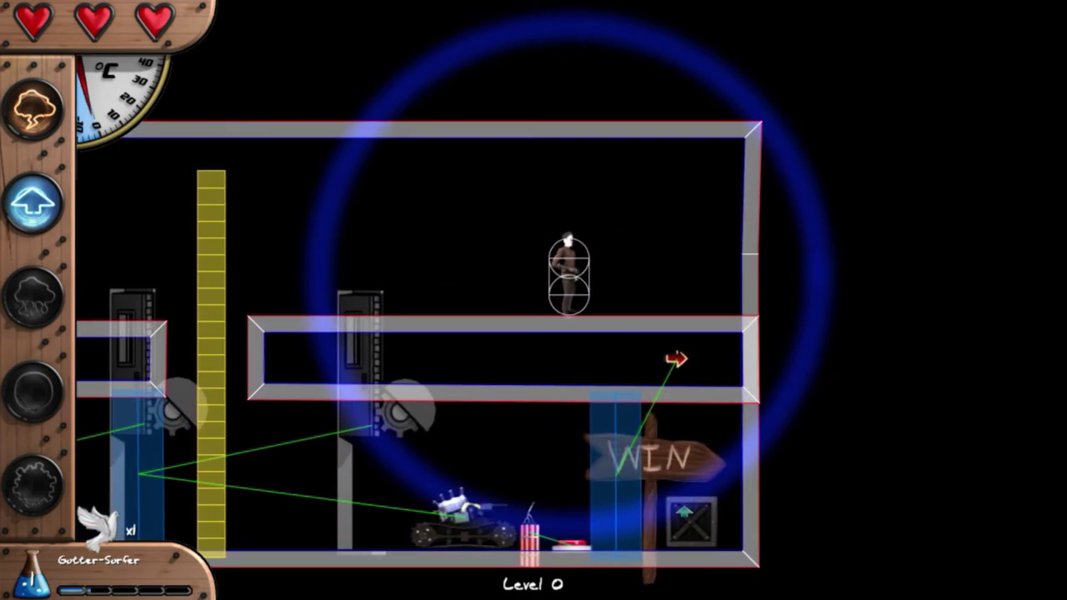
{"action": "key", "text": "Left"}
{"action": "key", "text": "Tab"}
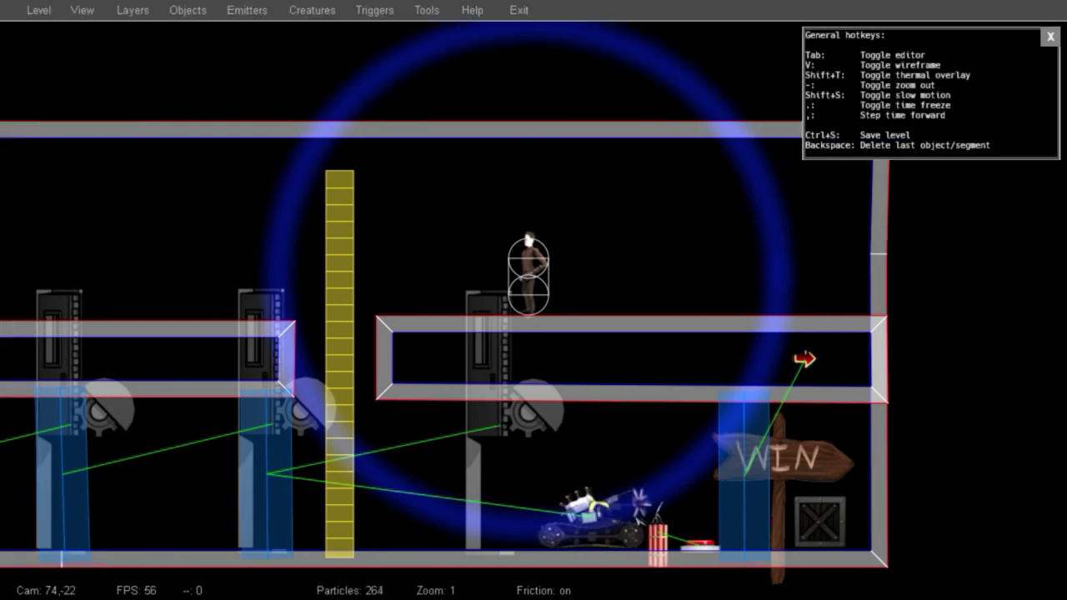
Pick the shooter robot beside the dynamite and examine the available creature types and options
{"action": "key", "text": "o"}
{"action": "left_click", "coordinate": [597, 531]}
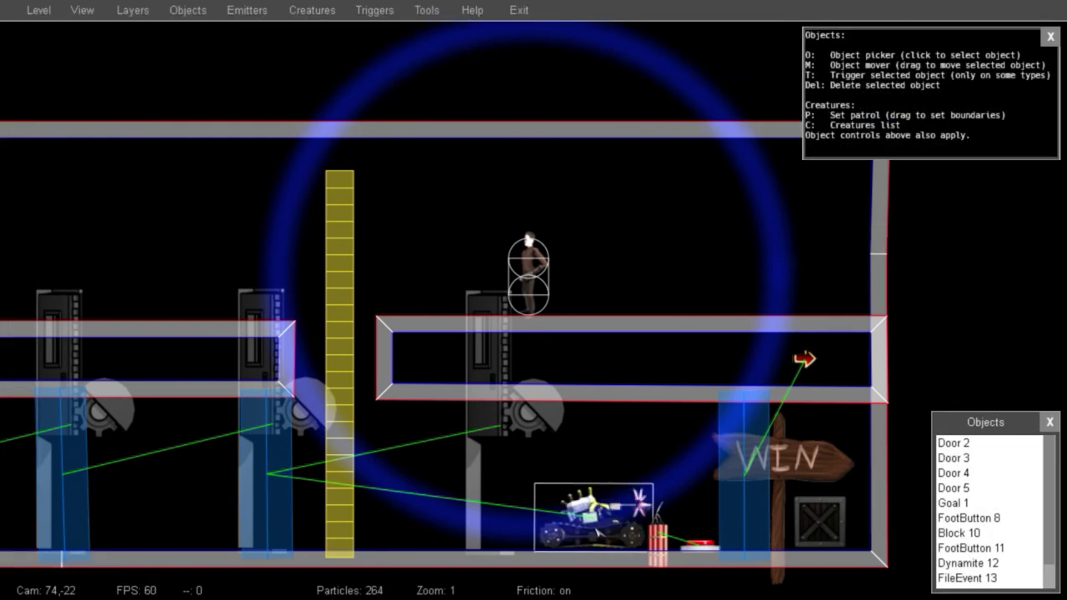
{"action": "left_click", "coordinate": [246, 10]}
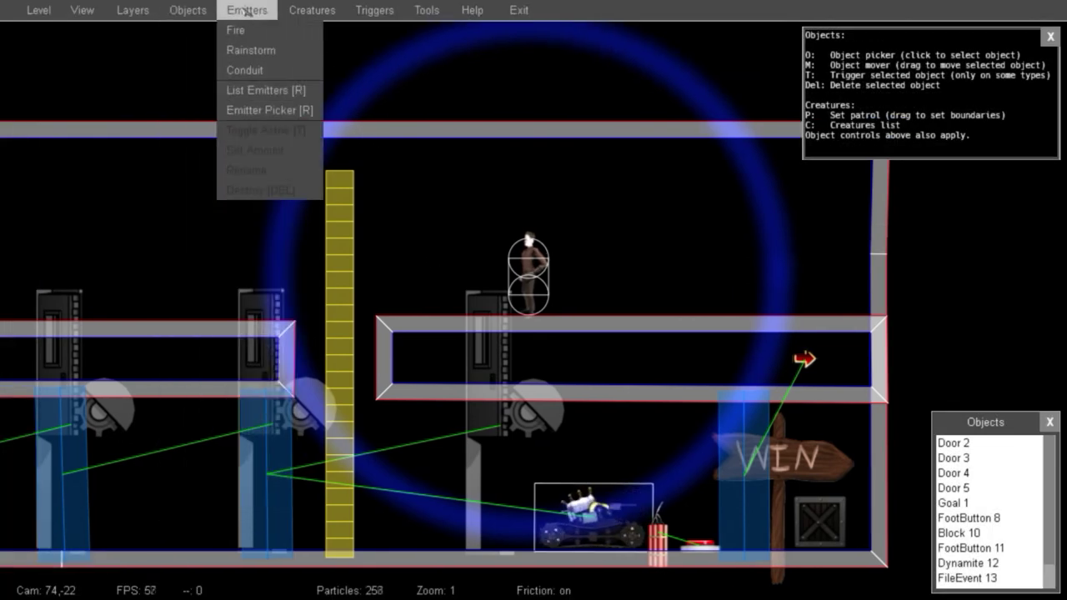
{"action": "left_click", "coordinate": [316, 230]}
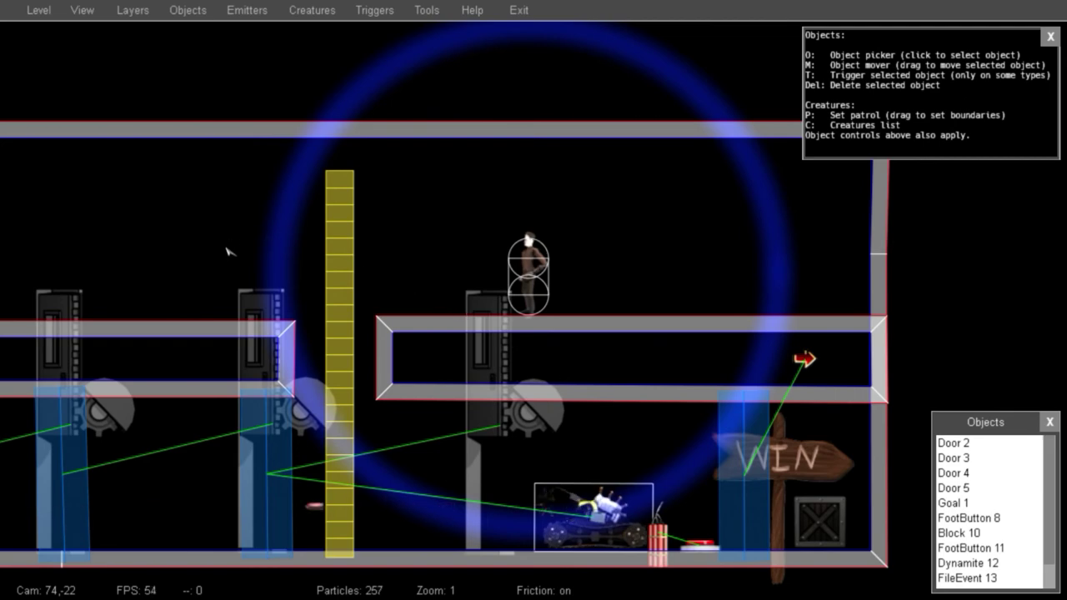
{"action": "middle_click_drag", "start_coordinate": [226, 250], "coordinate": [491, 248]}
{"action": "left_click", "coordinate": [307, 11]}
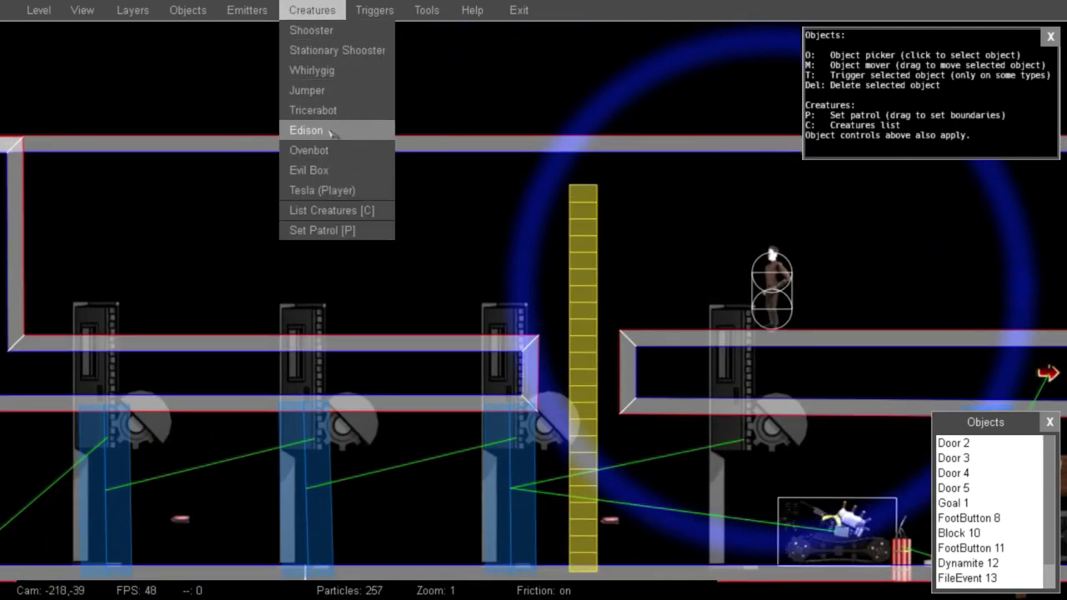
{"action": "left_click", "coordinate": [309, 52]}
{"action": "left_click", "coordinate": [311, 10]}
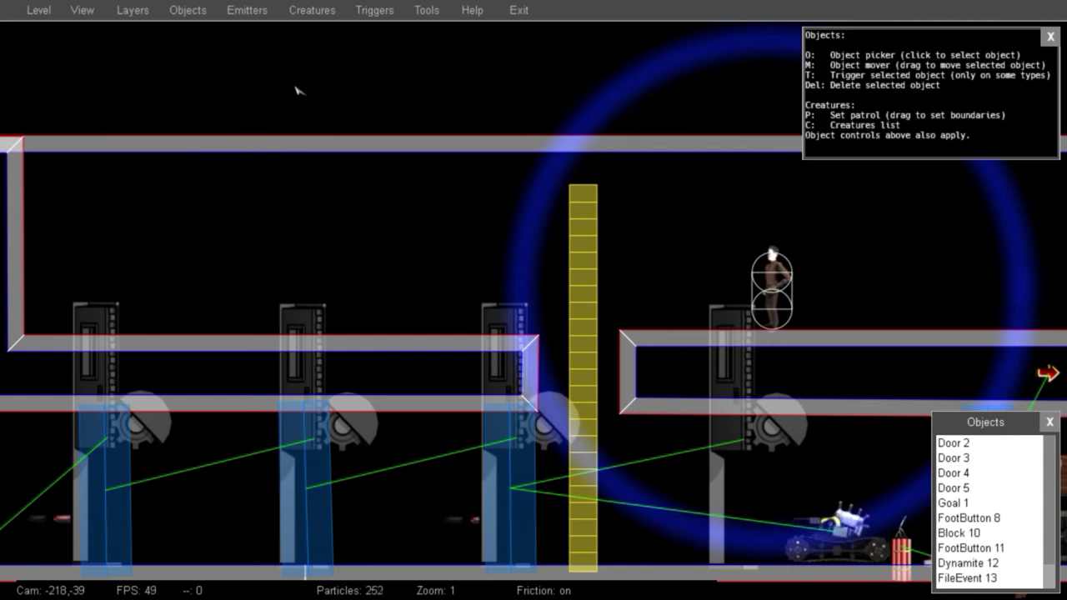
Reset the level and activate Set Patrol for the shooter robot beside the dynamite
{"action": "left_click", "coordinate": [33, 10]}
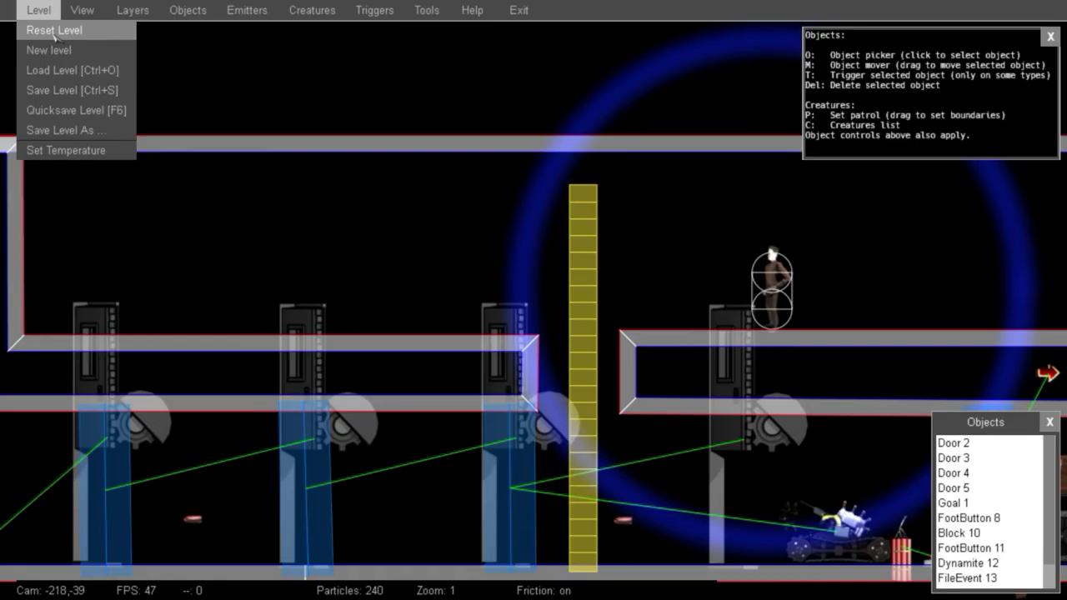
{"action": "left_click", "coordinate": [54, 35]}
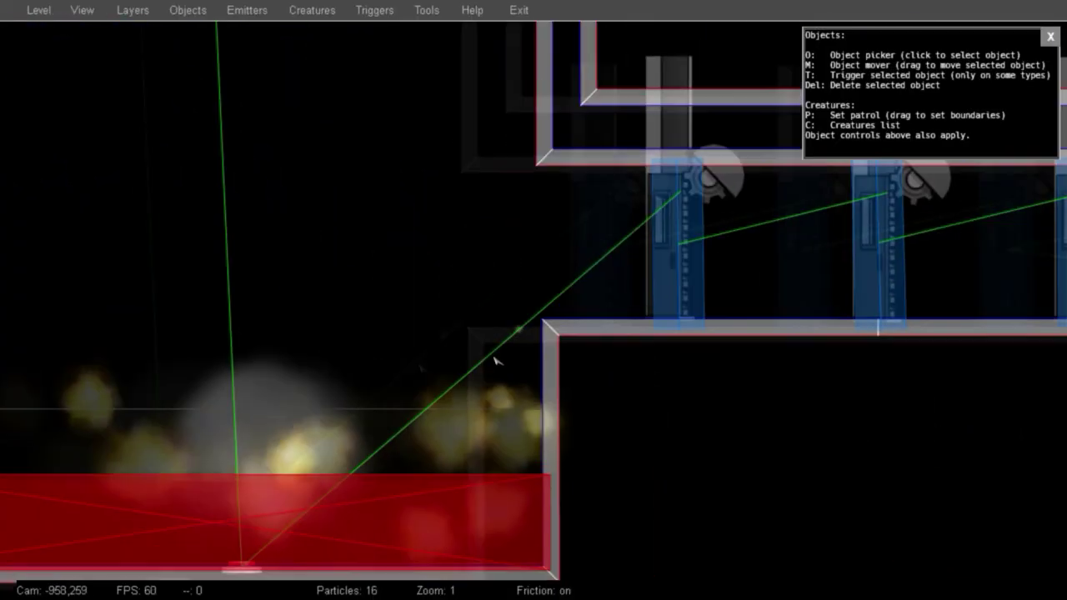
{"action": "key", "text": "o"}
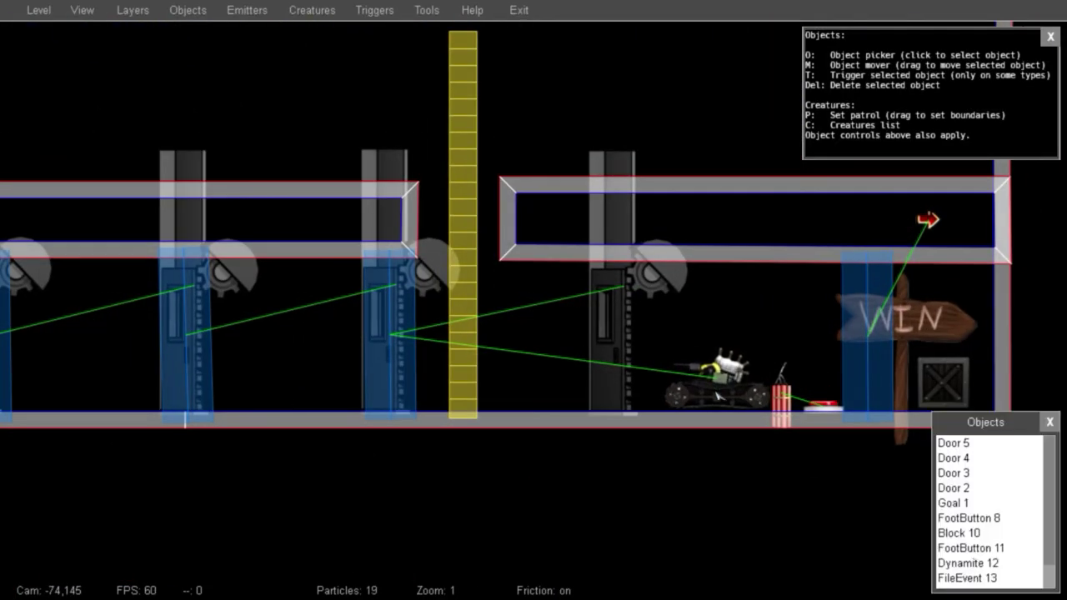
{"action": "left_click", "coordinate": [310, 10]}
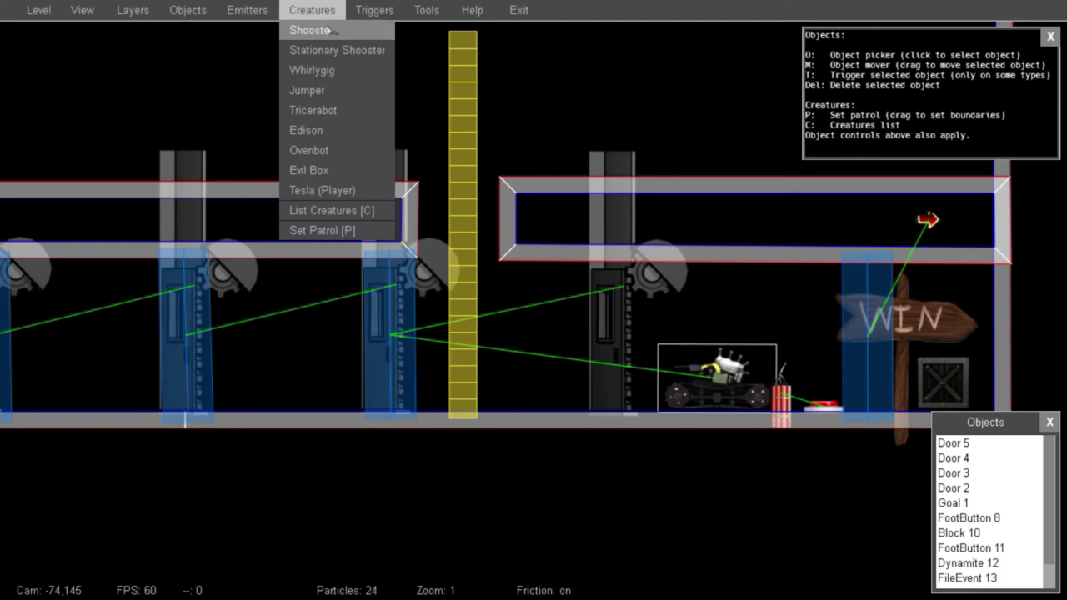
{"action": "left_click", "coordinate": [347, 231]}
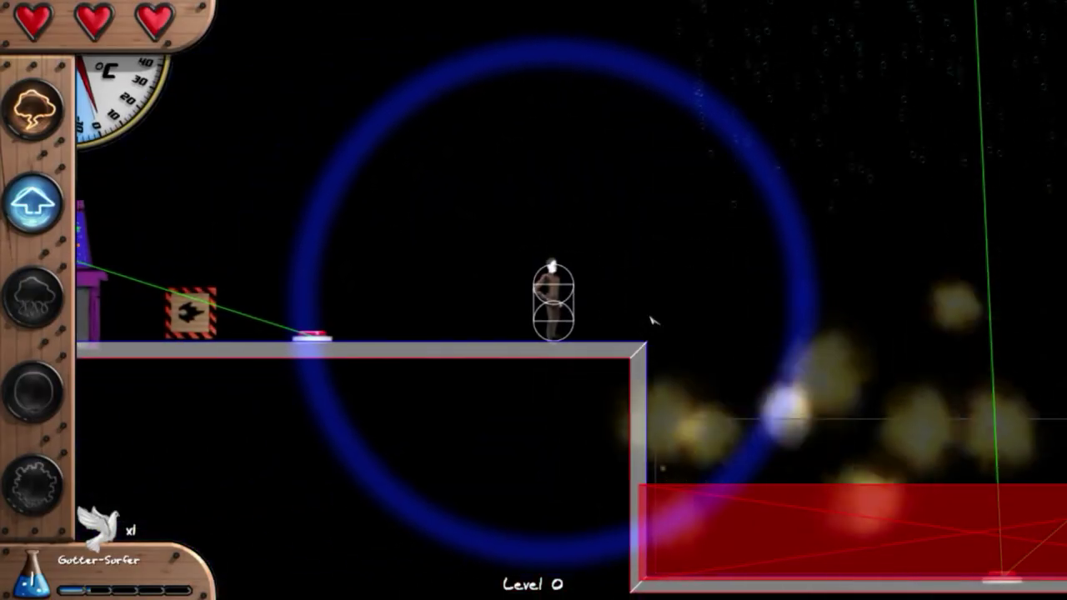
Play-test the level again, taking Tesla across the ice, through the door corridor and up the ladder above the shooter robot
{"action": "key", "text": "a"}
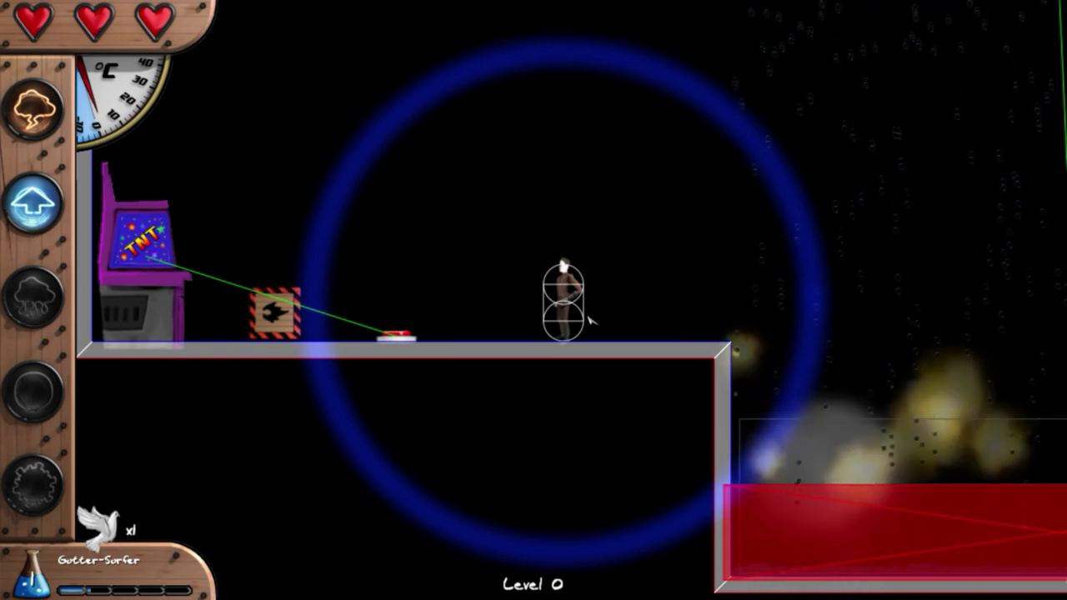
{"action": "key", "text": "d"}
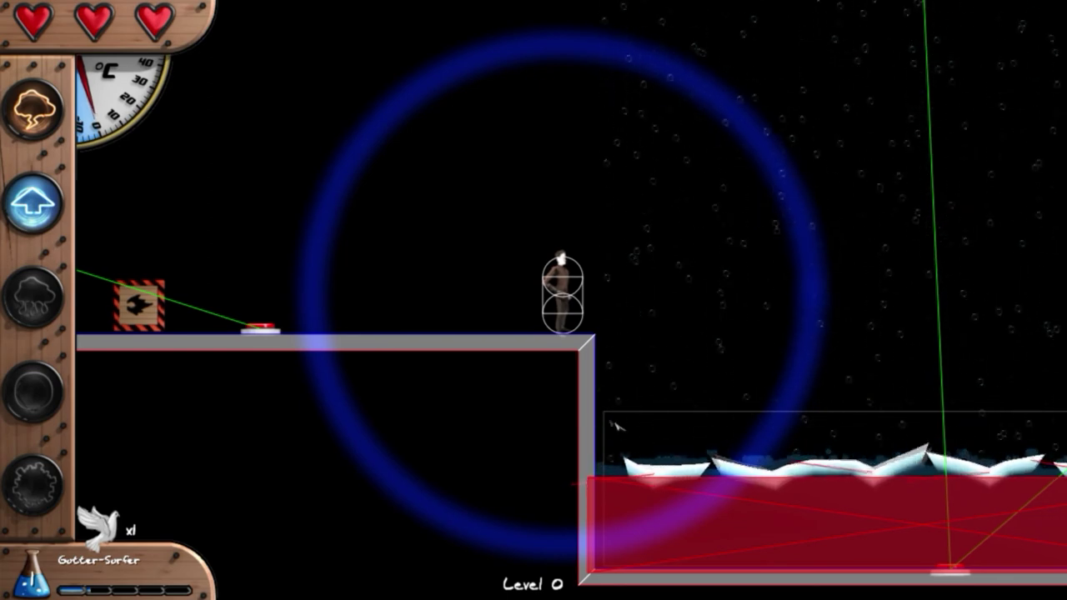
{"action": "key", "text": "d"}
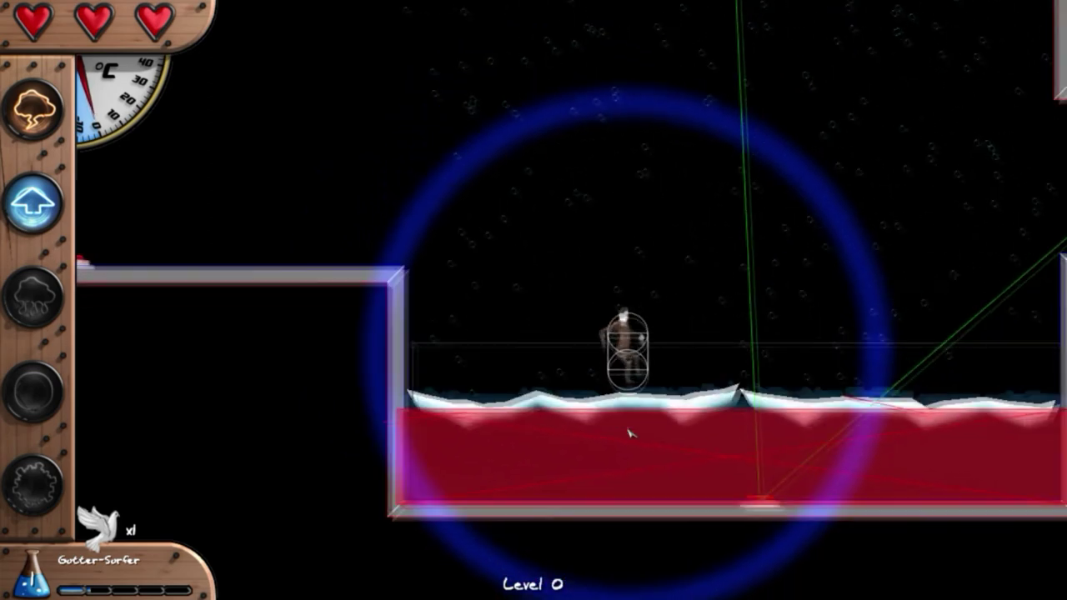
{"action": "key", "text": "d"}
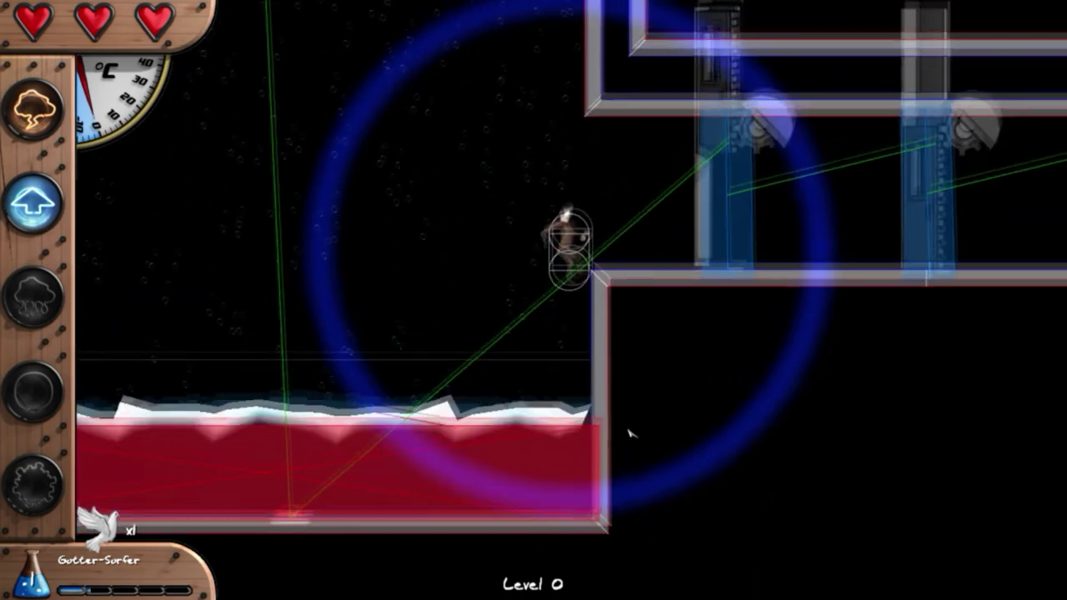
{"action": "key", "text": "space"}
{"action": "key", "text": "d"}
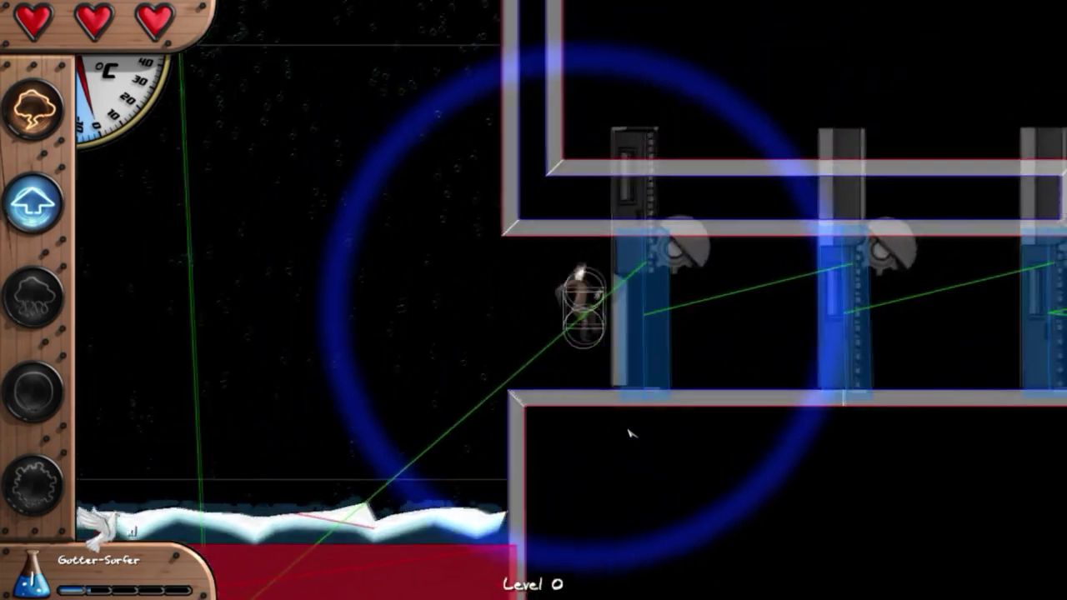
{"action": "key", "text": "d"}
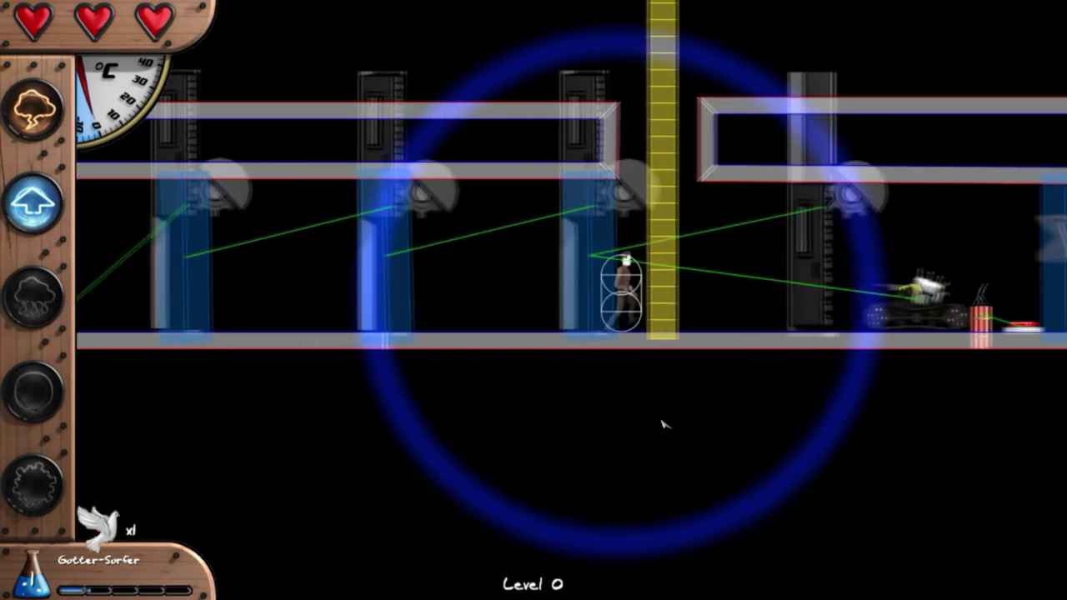
{"action": "key", "text": "d"}
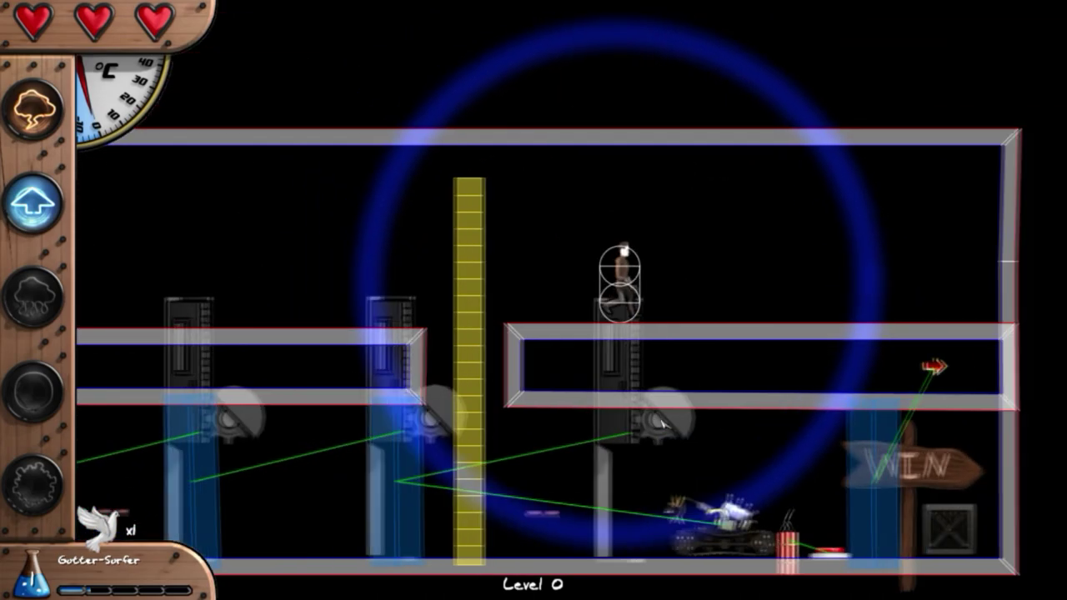
Levitate the crate onto the foot button to detonate the dynamite, and walk Tesla to the WIN sign to finish the level
{"action": "left_click_drag", "start_coordinate": [684, 504], "coordinate": [556, 488]}
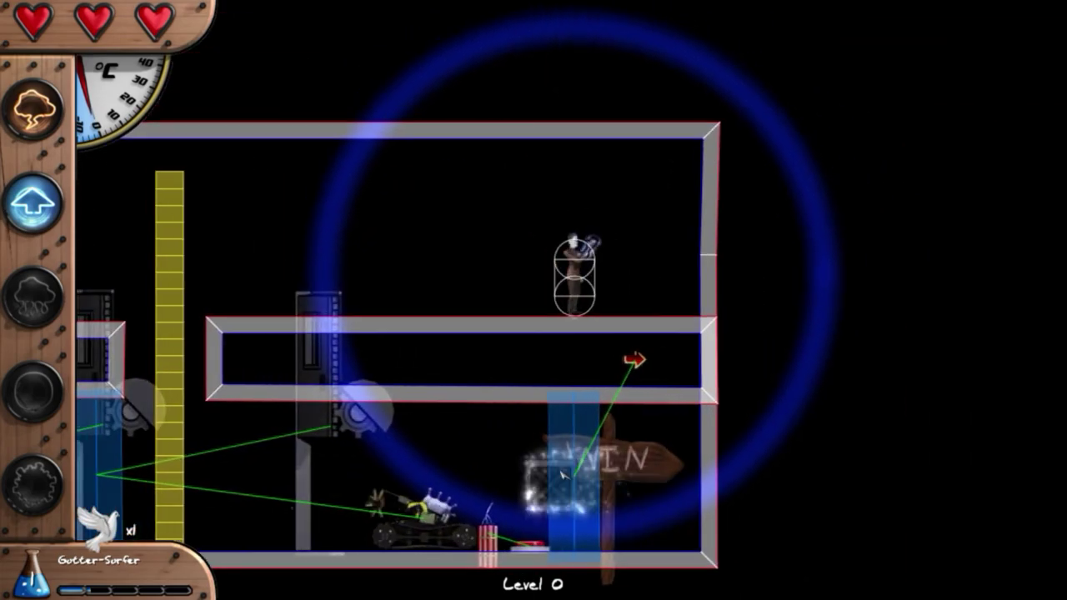
{"action": "key", "text": "a"}
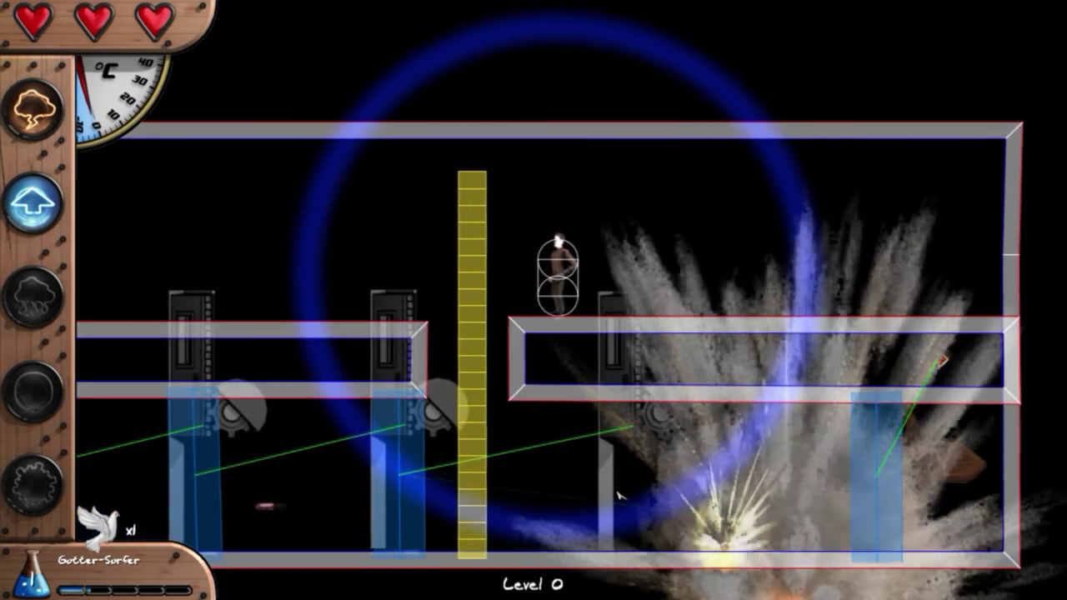
{"action": "key", "text": "a"}
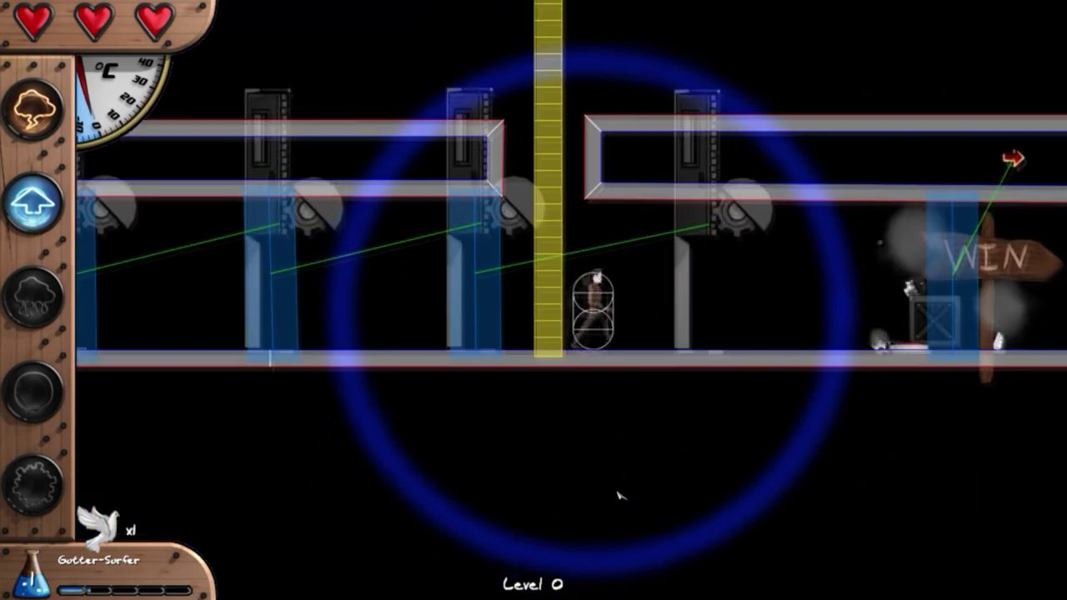
{"action": "key", "text": "d"}
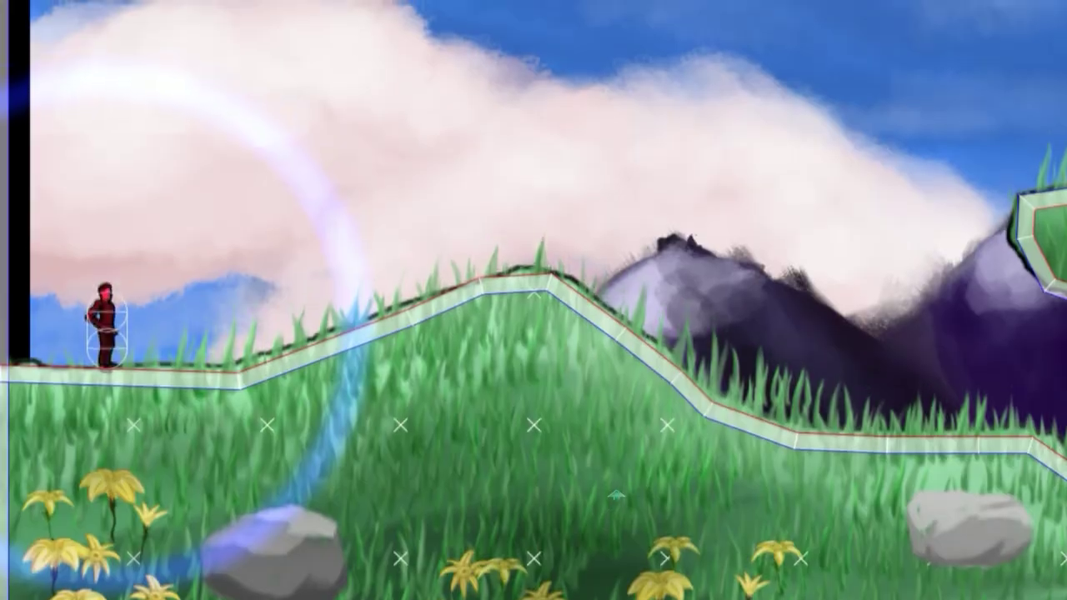
Return to the level editor and turn off the wireframe display
{"action": "key", "text": "Tab"}
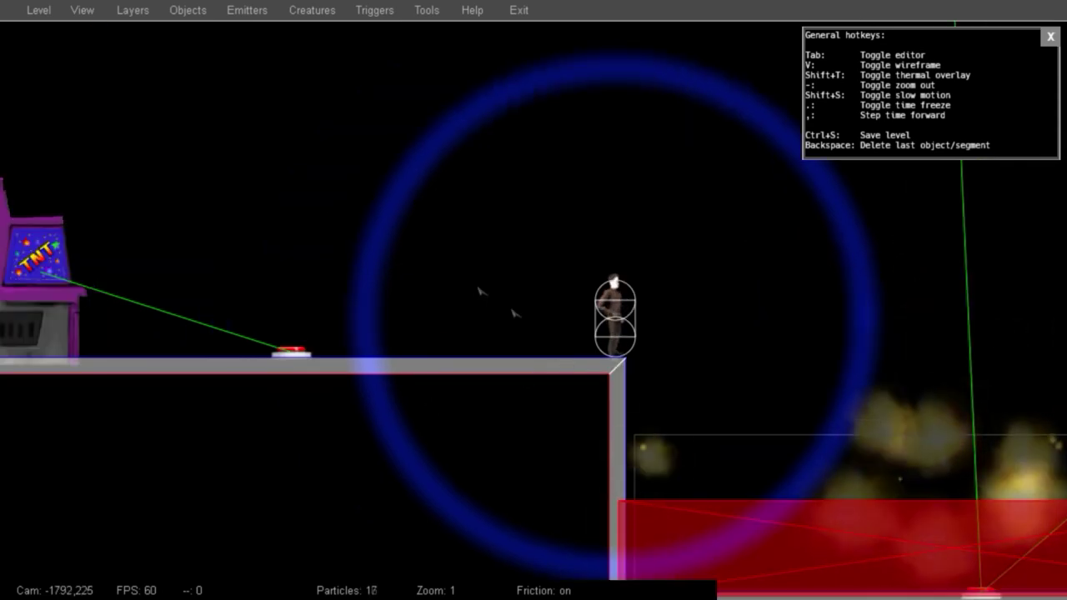
{"action": "left_click", "coordinate": [132, 10]}
{"action": "mouse_move", "coordinate": [82, 10]}
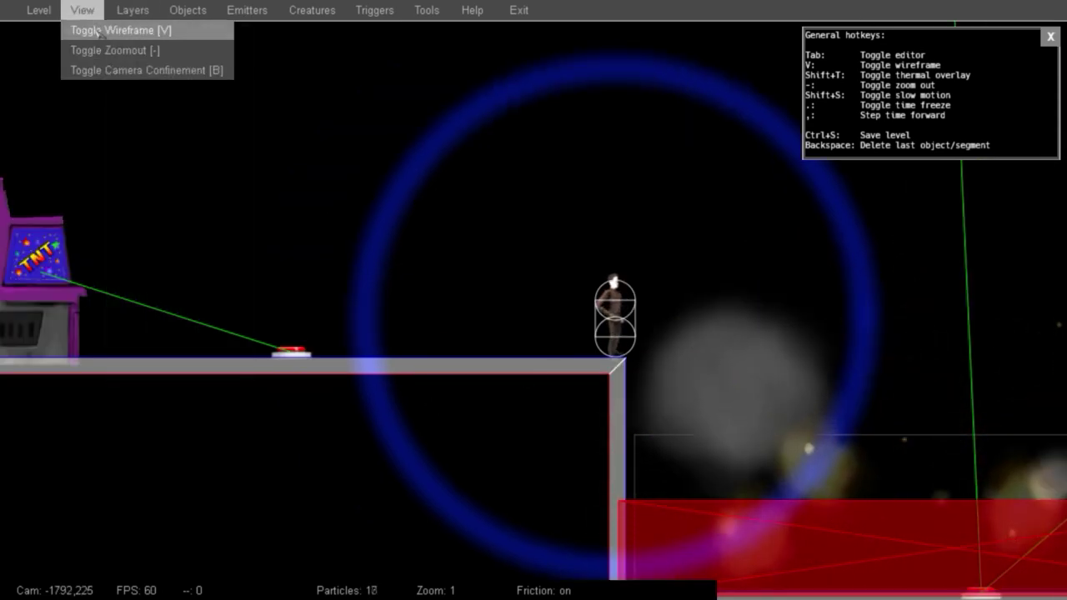
{"action": "left_click", "coordinate": [98, 32]}
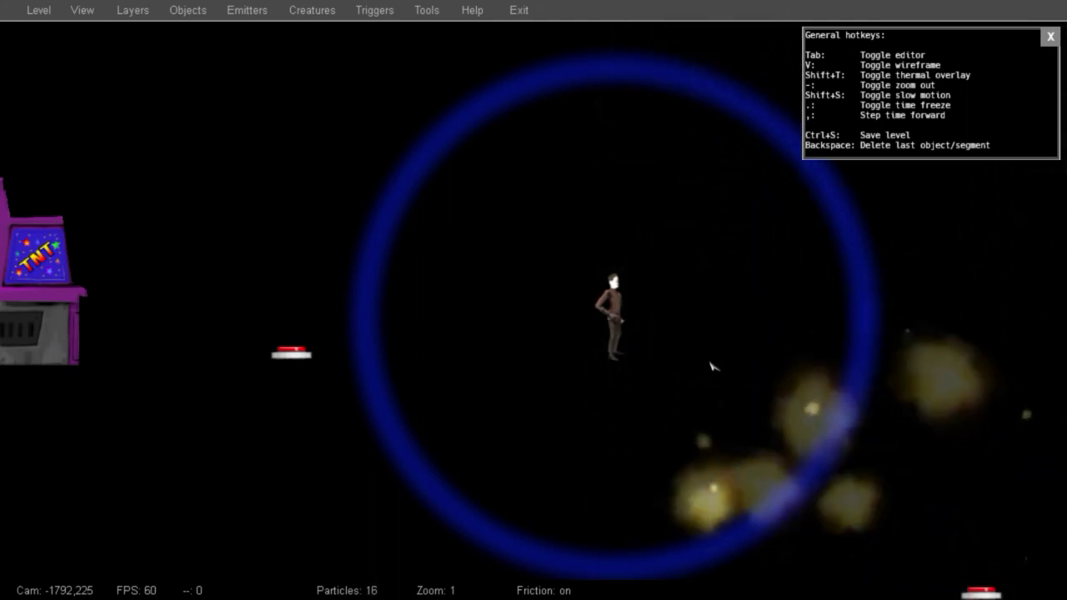
Switch to ArtRage and paint thick light-grey outlines over the walls, floor and ledges of the door corridor section
{"action": "left_click", "coordinate": [82, 10]}
{"action": "left_click", "coordinate": [90, 34]}
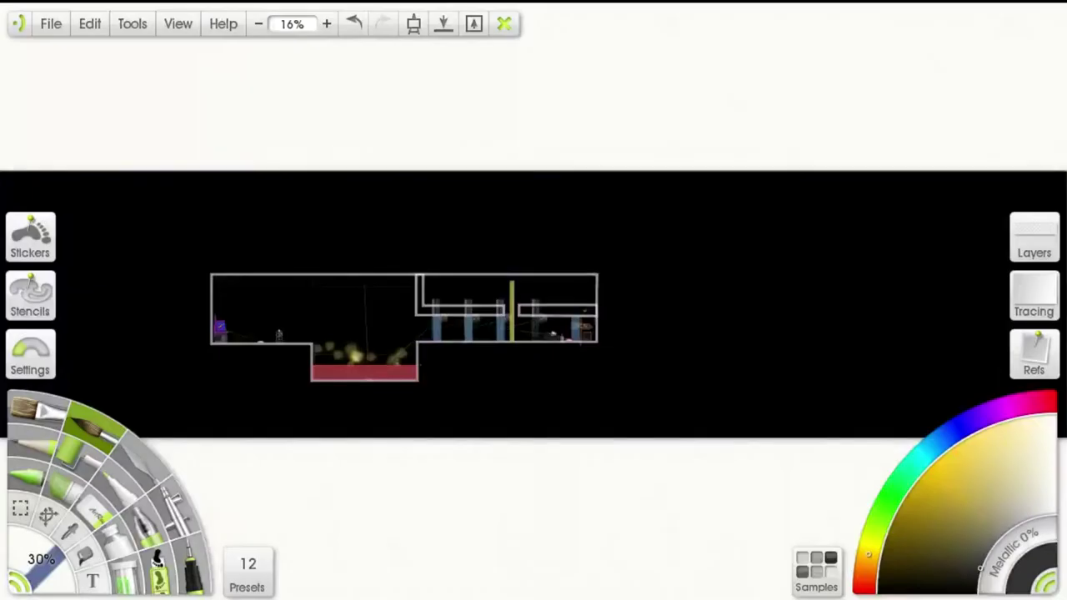
{"action": "scroll", "coordinate": [366, 345], "scroll_direction": "up", "scroll_amount": 5}
{"action": "left_click_drag", "start_coordinate": [522, 367], "coordinate": [965, 334]}
{"action": "right_click_drag", "start_coordinate": [965, 334], "coordinate": [617, 362]}
{"action": "left_click_drag", "start_coordinate": [618, 363], "coordinate": [748, 364]}
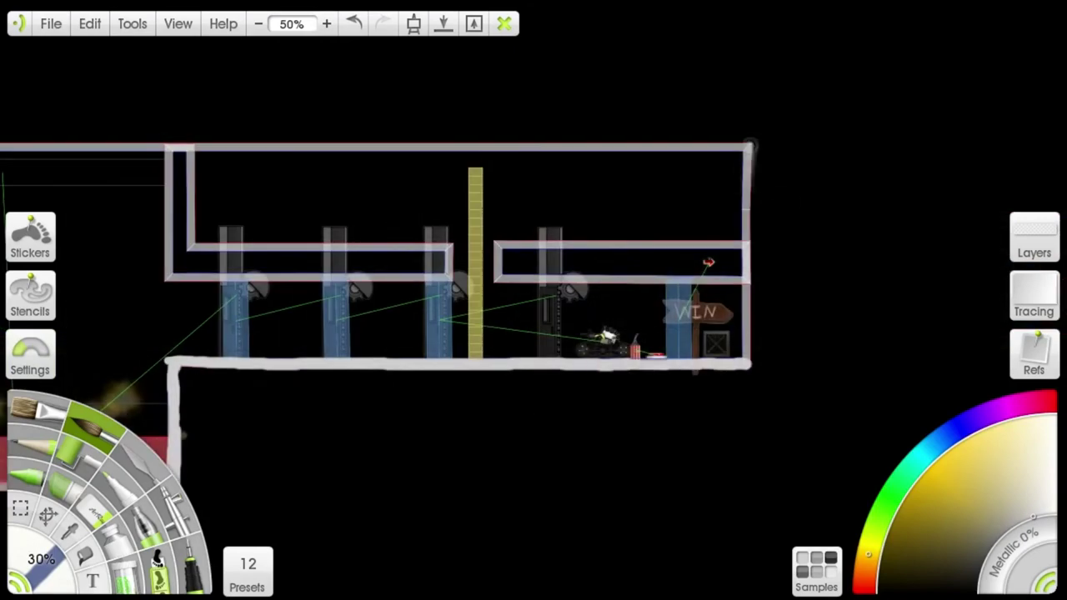
{"action": "key", "text": "ctrl+z"}
{"action": "left_click_drag", "start_coordinate": [169, 147], "coordinate": [745, 147]}
{"action": "left_click_drag", "start_coordinate": [190, 152], "coordinate": [450, 278]}
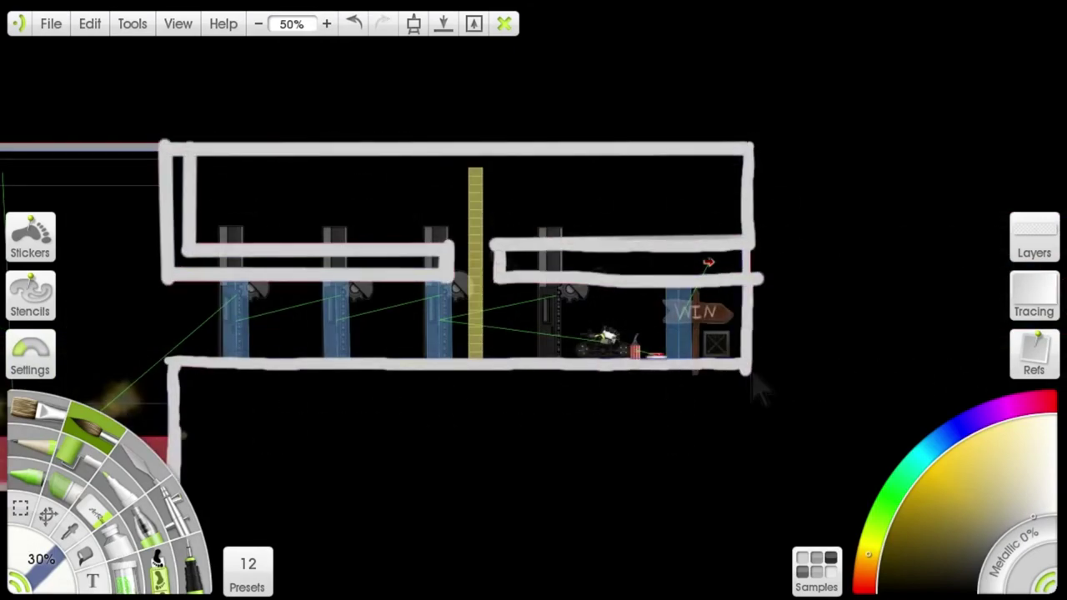
Paint matching light-grey outlines along the fire pit and the floor, wall and ceiling of the starting room
{"action": "mouse_move", "coordinate": [392, 445]}
{"action": "right_mouse_down"}
{"action": "mouse_move", "coordinate": [645, 236]}
{"action": "mouse_move", "coordinate": [955, 296]}
{"action": "right_mouse_up"}
{"action": "left_click_drag", "start_coordinate": [739, 339], "coordinate": [392, 339]}
{"action": "left_click_drag", "start_coordinate": [392, 341], "coordinate": [72, 214]}
{"action": "right_click_drag", "start_coordinate": [289, 243], "coordinate": [305, 349]}
{"action": "left_click_drag", "start_coordinate": [90, 319], "coordinate": [90, 101]}
{"action": "left_click_drag", "start_coordinate": [90, 101], "coordinate": [808, 100]}
{"action": "right_click_drag", "start_coordinate": [714, 174], "coordinate": [528, 193]}
Choose a dark grey and paint shading outside the corridor's floor and end wall and inside the ledge above the WIN sign
{"action": "left_click_drag", "start_coordinate": [1034, 518], "coordinate": [982, 564]}
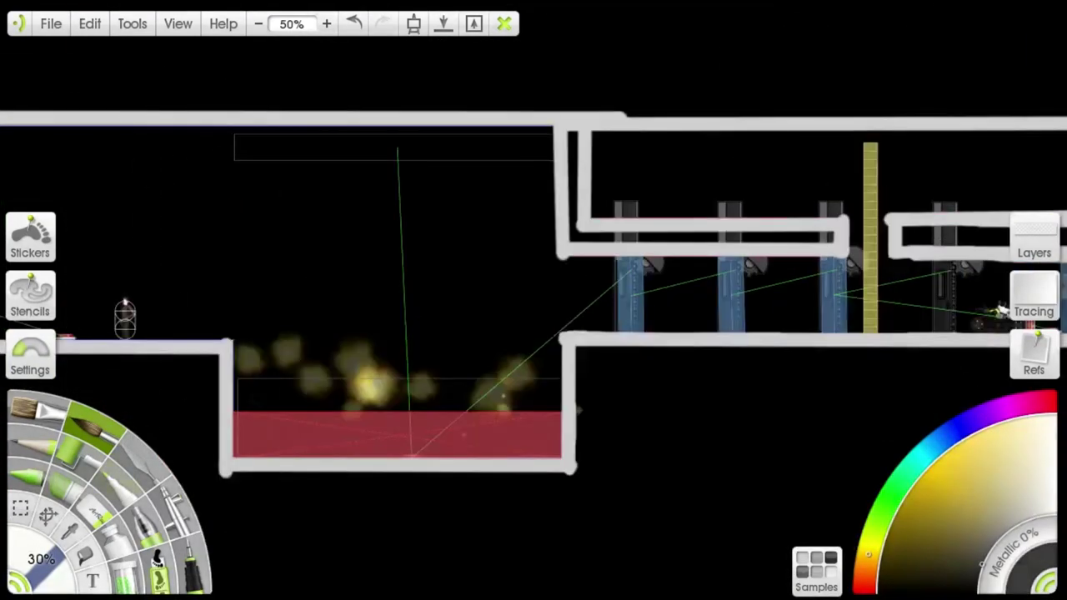
{"action": "left_click_drag", "start_coordinate": [575, 471], "coordinate": [733, 343]}
{"action": "right_click_drag", "start_coordinate": [733, 343], "coordinate": [553, 340]}
{"action": "mouse_move", "coordinate": [541, 342]}
{"action": "left_mouse_down"}
{"action": "mouse_move", "coordinate": [953, 350]}
{"action": "mouse_move", "coordinate": [968, 115]}
{"action": "left_mouse_up"}
{"action": "left_click_drag", "start_coordinate": [724, 235], "coordinate": [984, 235]}
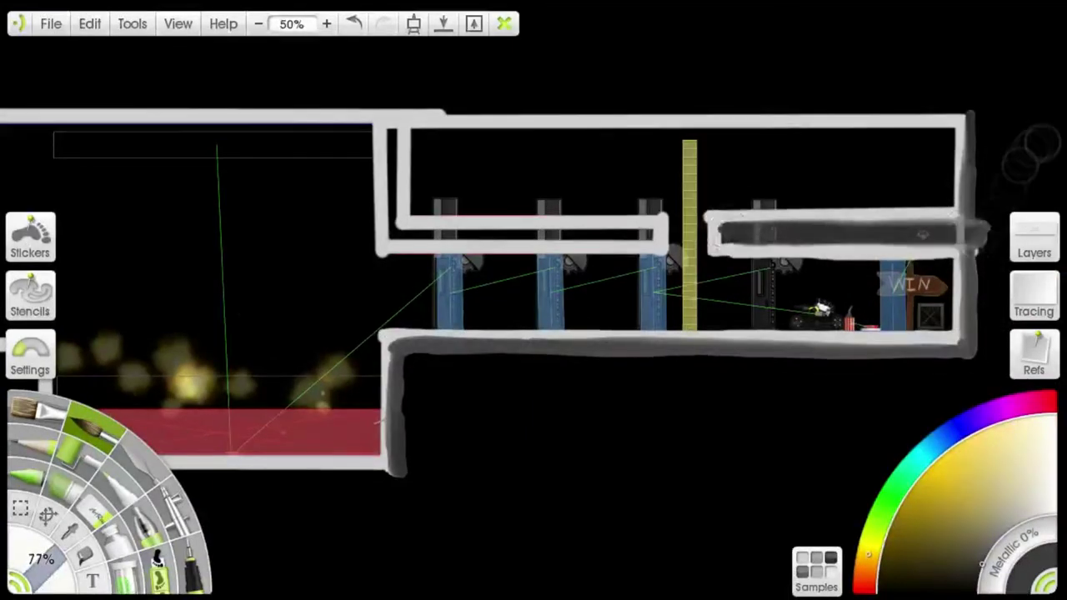
Paint dark-grey shading inside the L-shaped ledge, above the ceiling, and outside the starting room's floor and wall
{"action": "left_click_drag", "start_coordinate": [392, 96], "coordinate": [657, 235]}
{"action": "left_click_drag", "start_coordinate": [377, 106], "coordinate": [633, 101]}
{"action": "left_click_drag", "start_coordinate": [546, 98], "coordinate": [971, 113]}
{"action": "mouse_move", "coordinate": [350, 275]}
{"action": "right_mouse_down"}
{"action": "mouse_move", "coordinate": [680, 279]}
{"action": "mouse_move", "coordinate": [765, 216]}
{"action": "right_mouse_up"}
{"action": "left_click_drag", "start_coordinate": [142, 296], "coordinate": [821, 283]}
{"action": "mouse_move", "coordinate": [115, 290]}
{"action": "left_mouse_down"}
{"action": "mouse_move", "coordinate": [115, 52]}
{"action": "mouse_move", "coordinate": [791, 46]}
{"action": "left_mouse_up"}
{"action": "right_click_drag", "start_coordinate": [750, 250], "coordinate": [136, 310]}
Blend the grey shading inside both corridor ledges and along the end wall with the Palette Knife
{"action": "left_click", "coordinate": [1033, 519]}
{"action": "left_click", "coordinate": [141, 458]}
{"action": "right_click_drag", "start_coordinate": [367, 275], "coordinate": [459, 289]}
{"action": "left_click_drag", "start_coordinate": [542, 246], "coordinate": [284, 248]}
{"action": "left_click_drag", "start_coordinate": [283, 248], "coordinate": [284, 146]}
{"action": "left_click_drag", "start_coordinate": [608, 246], "coordinate": [850, 242]}
{"action": "left_click_drag", "start_coordinate": [855, 134], "coordinate": [855, 360]}
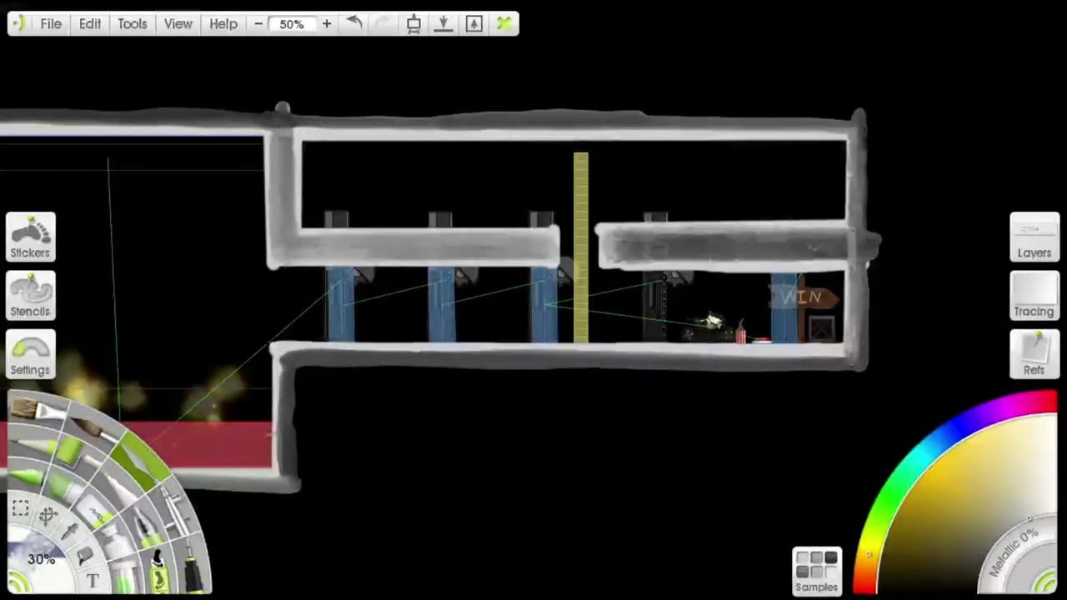
{"action": "left_click_drag", "start_coordinate": [842, 257], "coordinate": [637, 257]}
Smear the shading beneath the corridor floor and along the end wall outward into the black background
{"action": "left_click_drag", "start_coordinate": [283, 357], "coordinate": [500, 354]}
{"action": "left_click_drag", "start_coordinate": [435, 350], "coordinate": [859, 359]}
{"action": "mouse_move", "coordinate": [292, 484]}
{"action": "left_mouse_down"}
{"action": "mouse_move", "coordinate": [350, 371]}
{"action": "mouse_move", "coordinate": [859, 367]}
{"action": "left_mouse_up"}
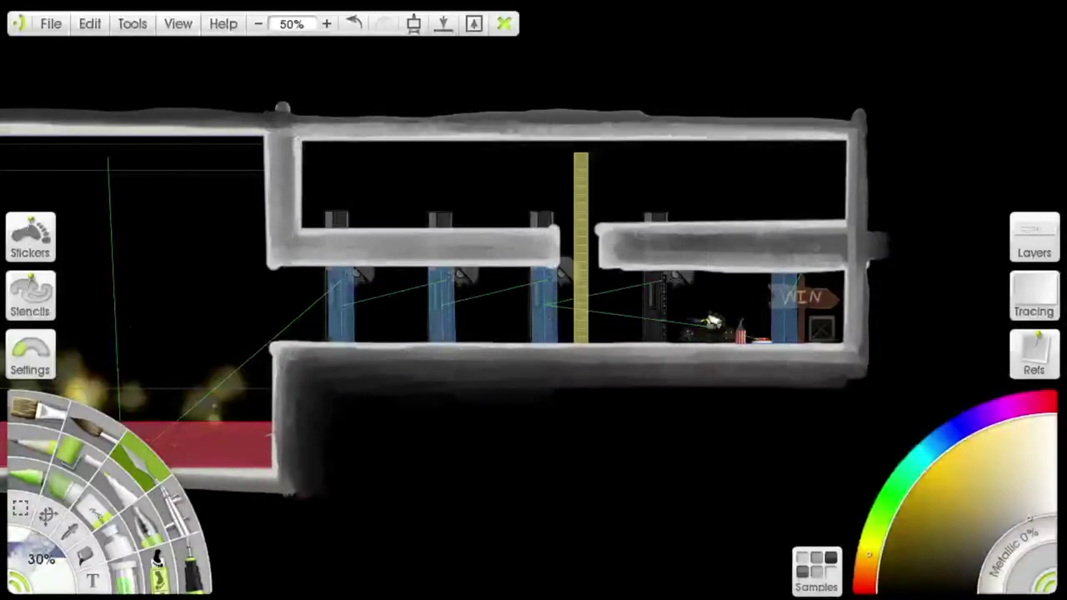
{"action": "left_click_drag", "start_coordinate": [862, 112], "coordinate": [867, 379]}
Soften the shading beneath the fire pit, under the corridor floor and above the corridor ceiling into the black background
{"action": "right_click_drag", "start_coordinate": [316, 367], "coordinate": [736, 269]}
{"action": "left_click_drag", "start_coordinate": [359, 396], "coordinate": [733, 413]}
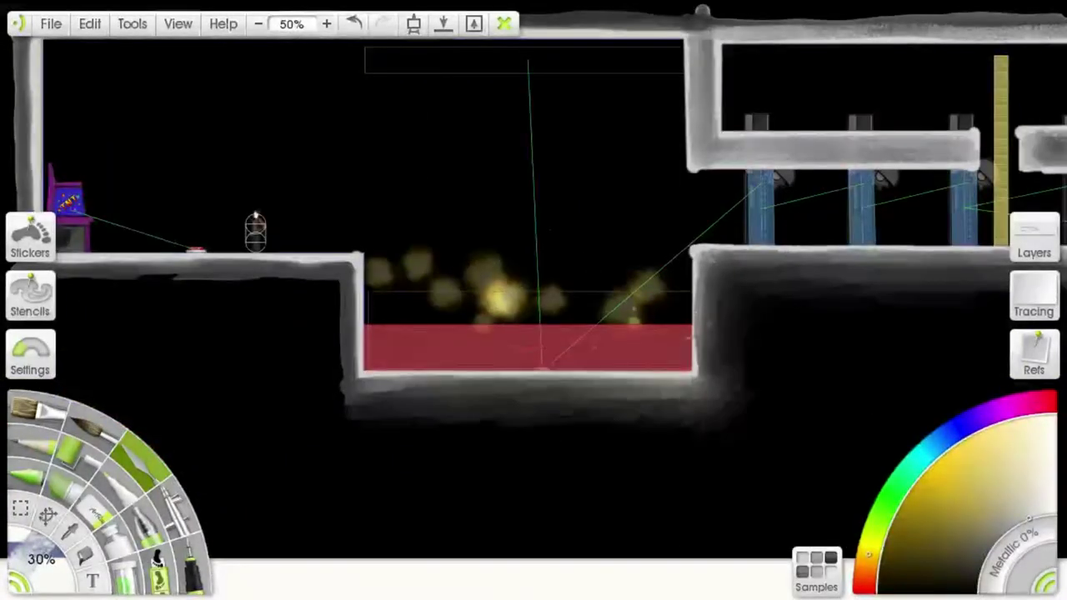
{"action": "right_click_drag", "start_coordinate": [733, 366], "coordinate": [455, 383]}
{"action": "left_click_drag", "start_coordinate": [700, 313], "coordinate": [992, 311]}
{"action": "mouse_move", "coordinate": [875, 316]}
{"action": "right_mouse_down"}
{"action": "mouse_move", "coordinate": [425, 372]}
{"action": "mouse_move", "coordinate": [811, 364]}
{"action": "right_mouse_up"}
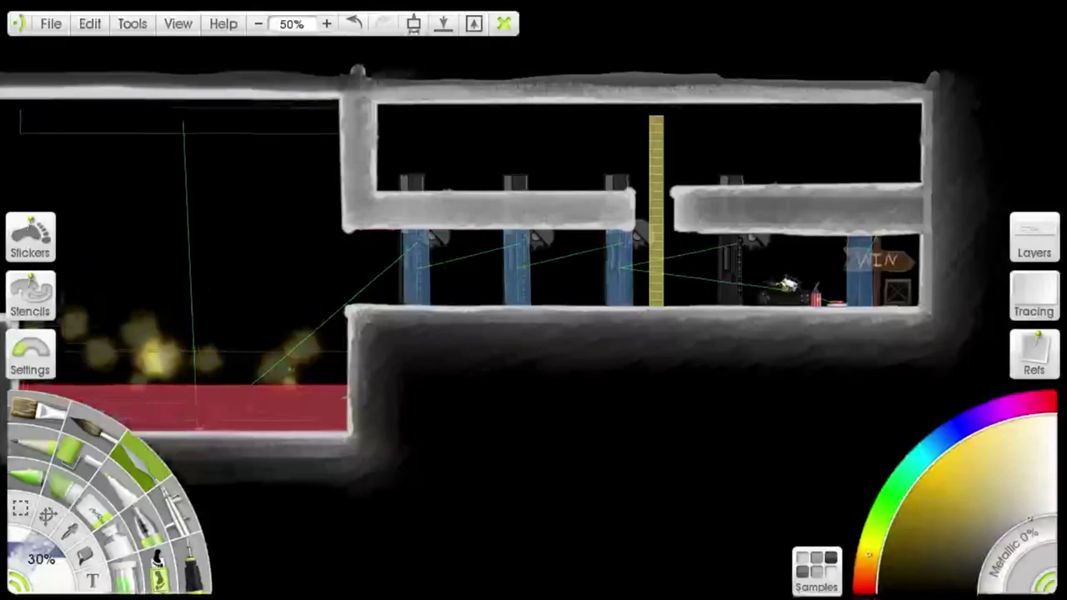
{"action": "left_click_drag", "start_coordinate": [375, 82], "coordinate": [970, 88]}
Blend the shading under the starting room's floor and along its outer wall and ceiling, undoing the first stray smear
{"action": "right_click_drag", "start_coordinate": [350, 333], "coordinate": [838, 274]}
{"action": "key", "text": "ctrl+z"}
{"action": "left_click_drag", "start_coordinate": [171, 271], "coordinate": [500, 275]}
{"action": "mouse_move", "coordinate": [488, 288]}
{"action": "left_mouse_down"}
{"action": "mouse_move", "coordinate": [488, 404]}
{"action": "mouse_move", "coordinate": [170, 284]}
{"action": "left_mouse_up"}
{"action": "right_click_drag", "start_coordinate": [350, 333], "coordinate": [380, 423]}
{"action": "left_click_drag", "start_coordinate": [195, 350], "coordinate": [204, 112]}
{"action": "left_click_drag", "start_coordinate": [212, 113], "coordinate": [875, 113]}
{"action": "left_click_drag", "start_coordinate": [367, 104], "coordinate": [175, 166]}
{"action": "scroll", "coordinate": [534, 300], "scroll_direction": "right", "scroll_amount": 8}
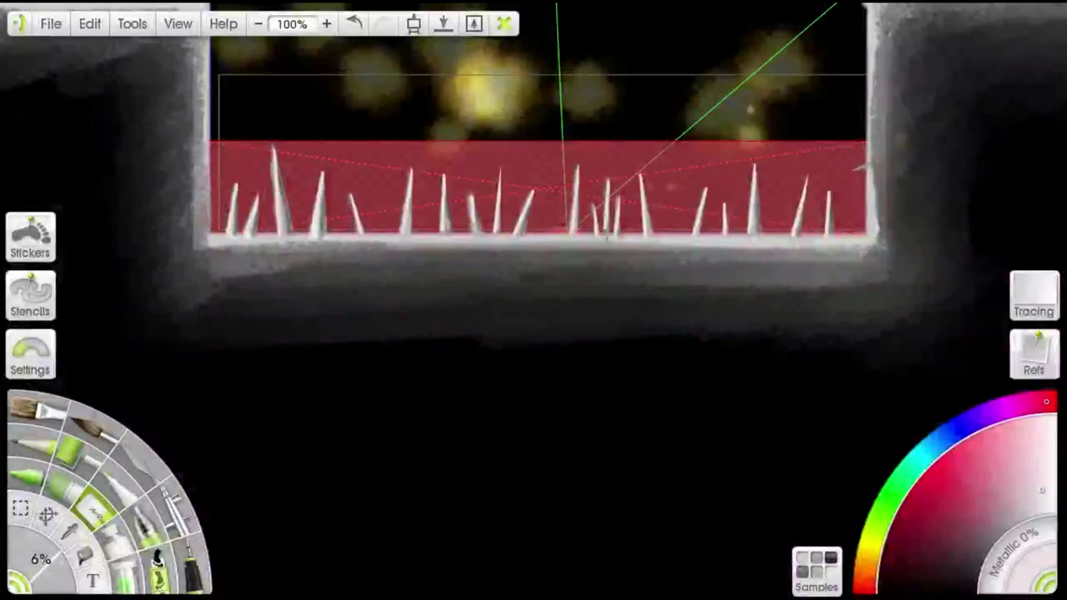
Paint the red cable linking the TNT machine to its floor button, and pick a yellow shade for detailing the ladder
{"action": "key", "text": "ctrl+v"}
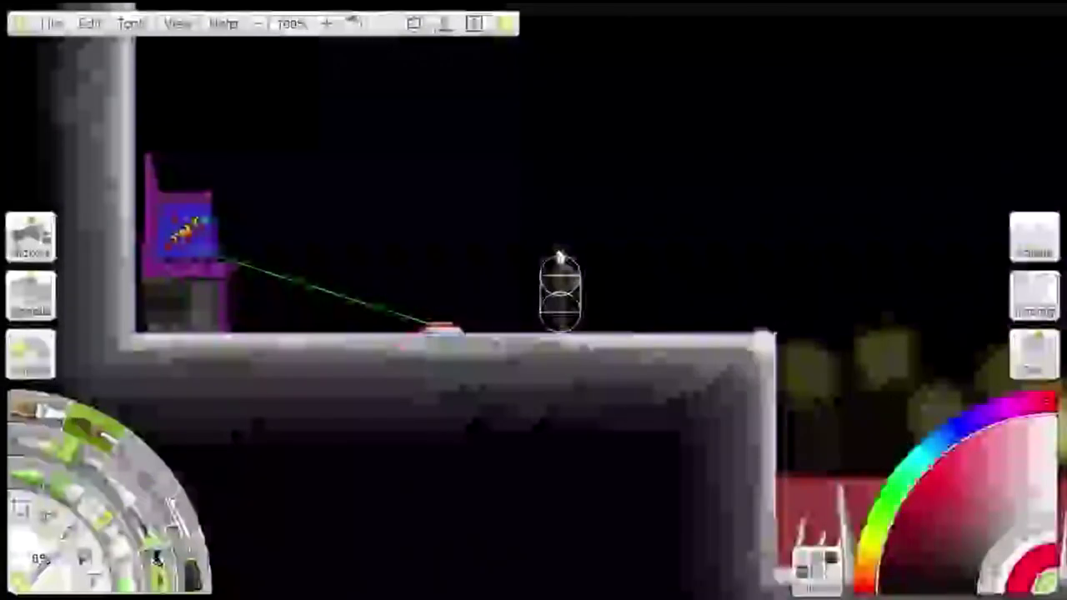
{"action": "left_click_drag", "start_coordinate": [140, 324], "coordinate": [425, 331]}
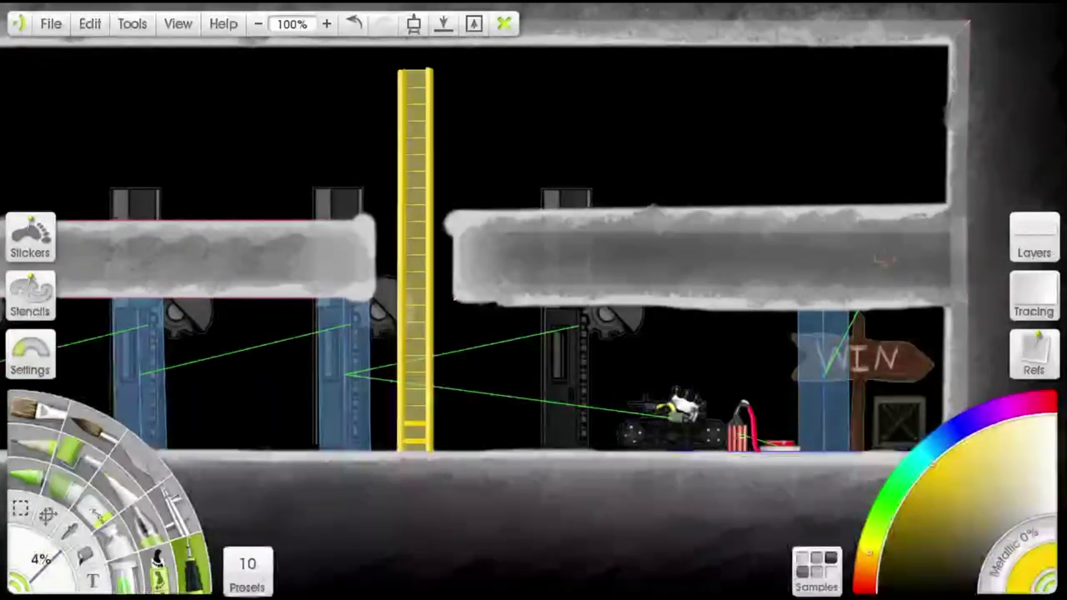
{"action": "key", "text": "bracketleft"}
{"action": "left_click", "coordinate": [919, 524]}
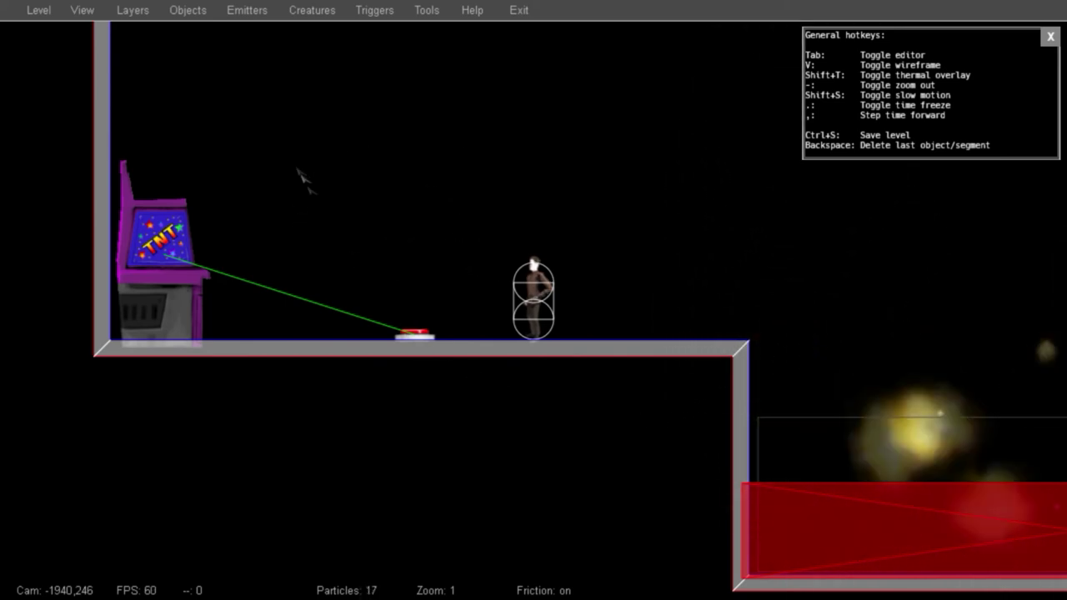
Apply the painted artwork as a layer in the level editor, hide the wireframe and review it from the pit to the corridor
{"action": "left_click", "coordinate": [132, 10]}
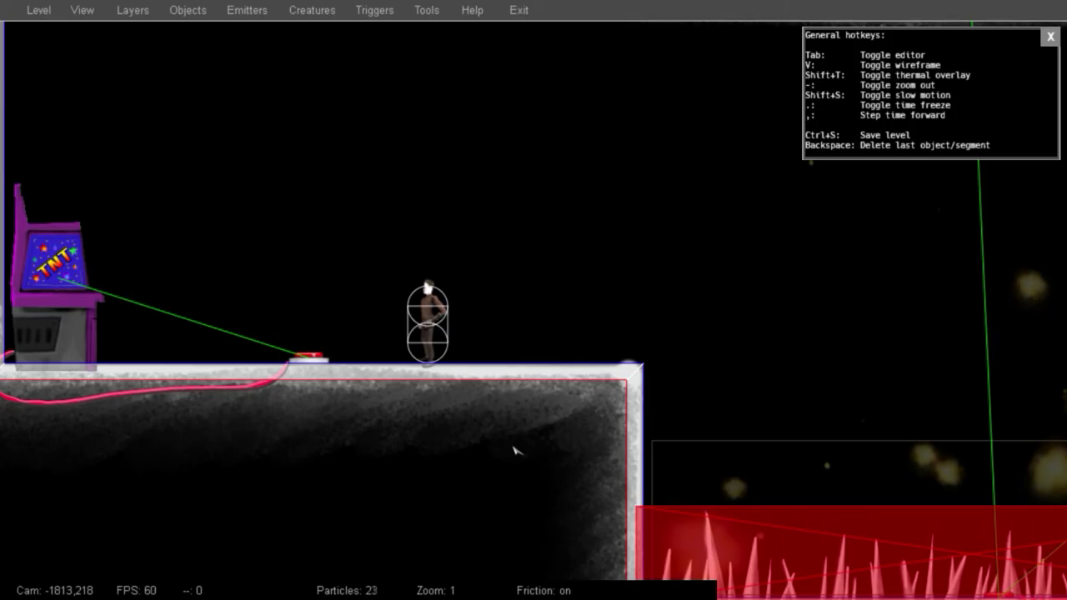
{"action": "key", "text": "Tab"}
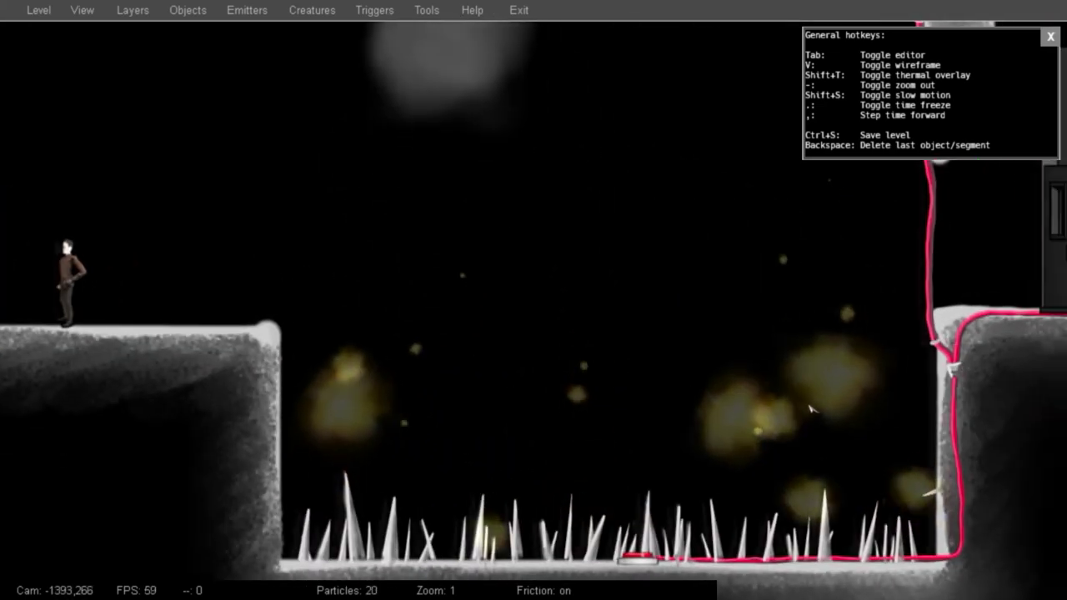
{"action": "middle_click_drag", "start_coordinate": [809, 408], "coordinate": [375, 457]}
{"action": "middle_click_drag", "start_coordinate": [798, 433], "coordinate": [527, 550]}
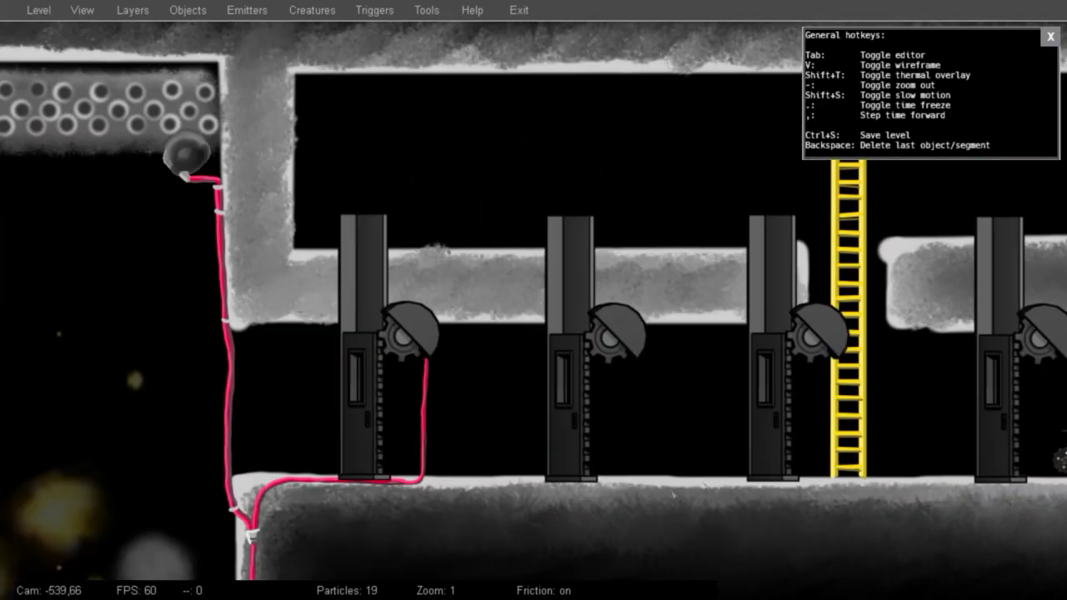
{"action": "middle_click_drag", "start_coordinate": [801, 464], "coordinate": [764, 439]}
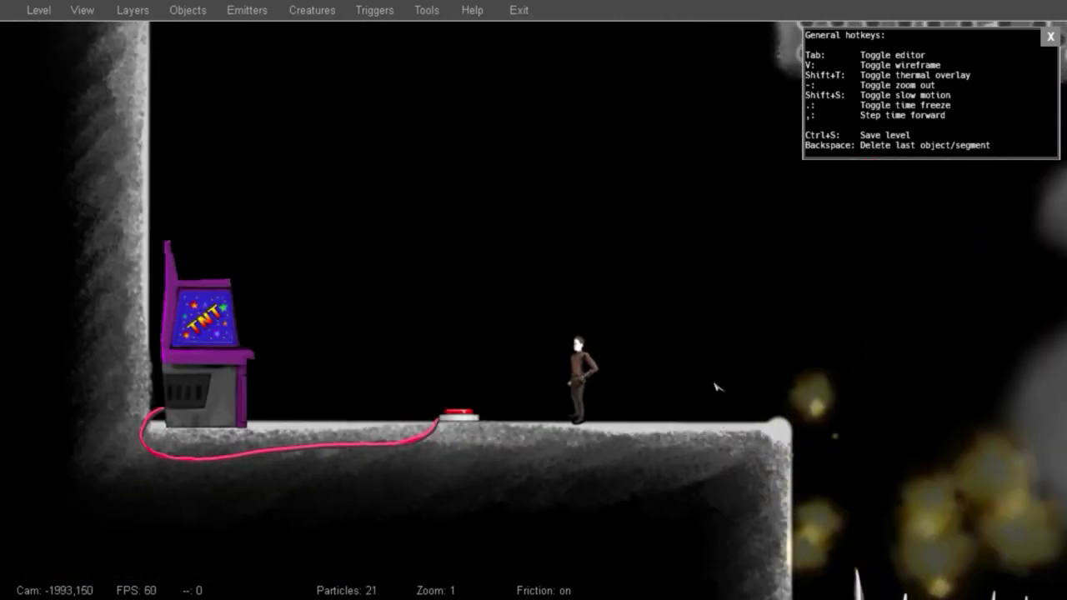